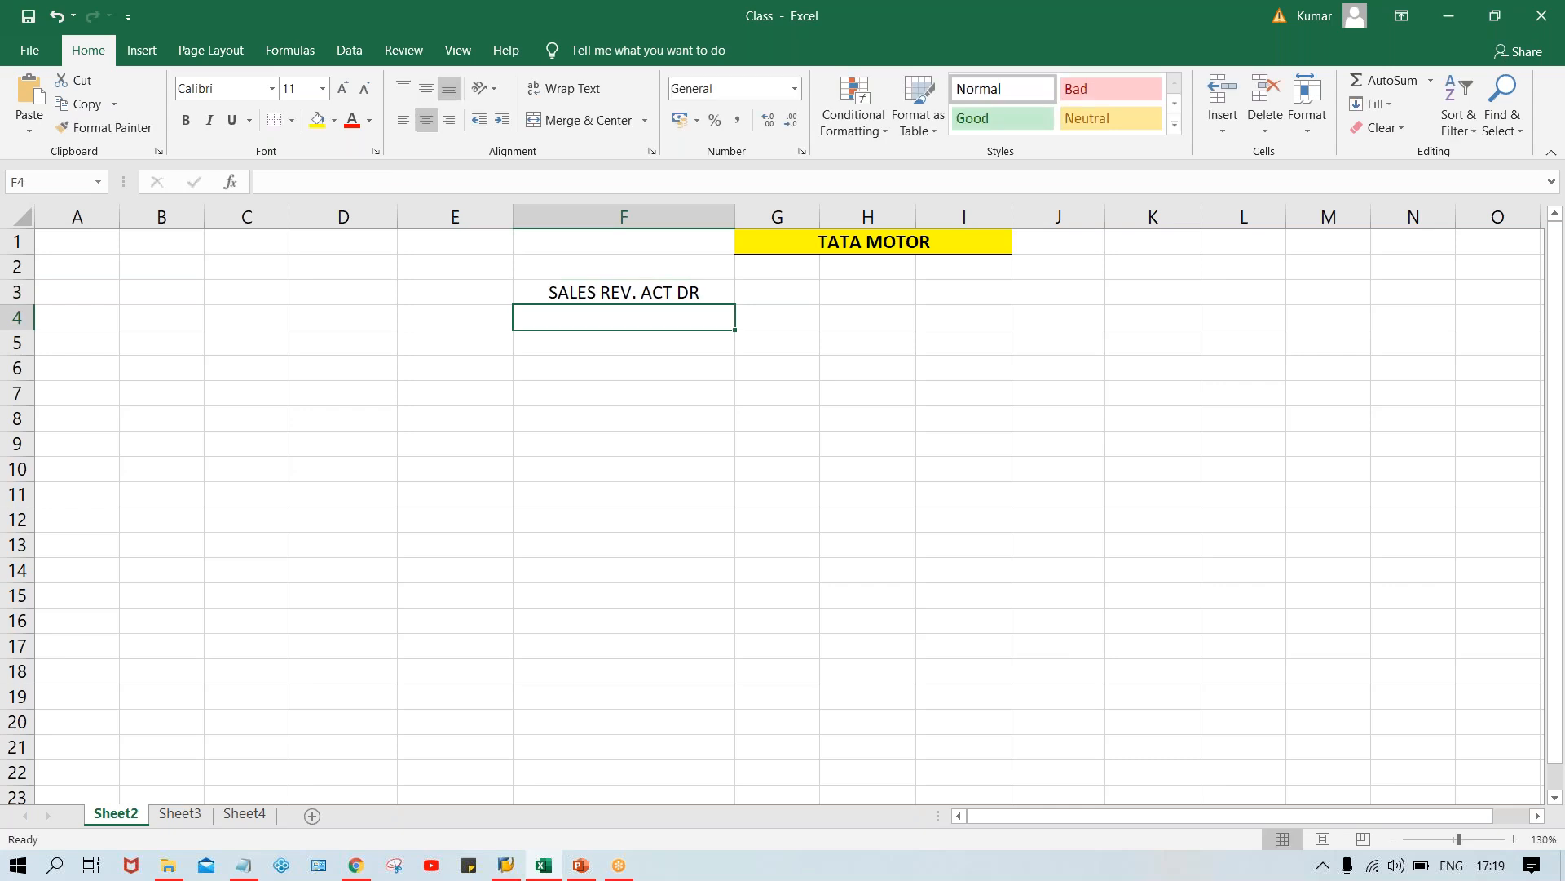
Correct the label in F3 to SALES REV. ACT CR and enter CUSTOMER ACT DR. in F4
type("CU")
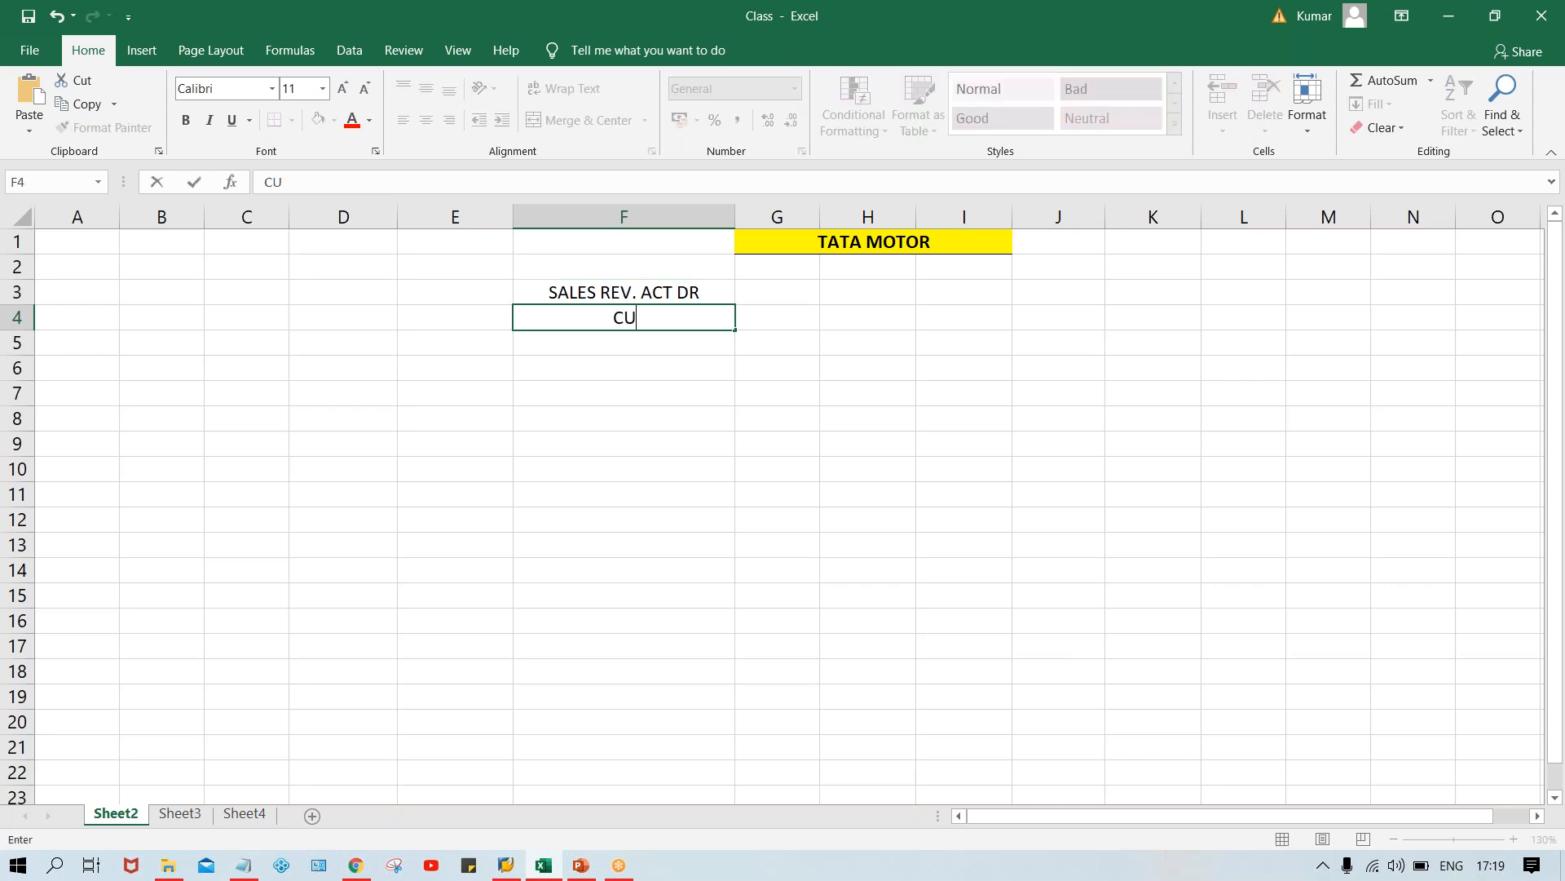
left_click(689, 294)
double_click(689, 293)
key("BackSpace")
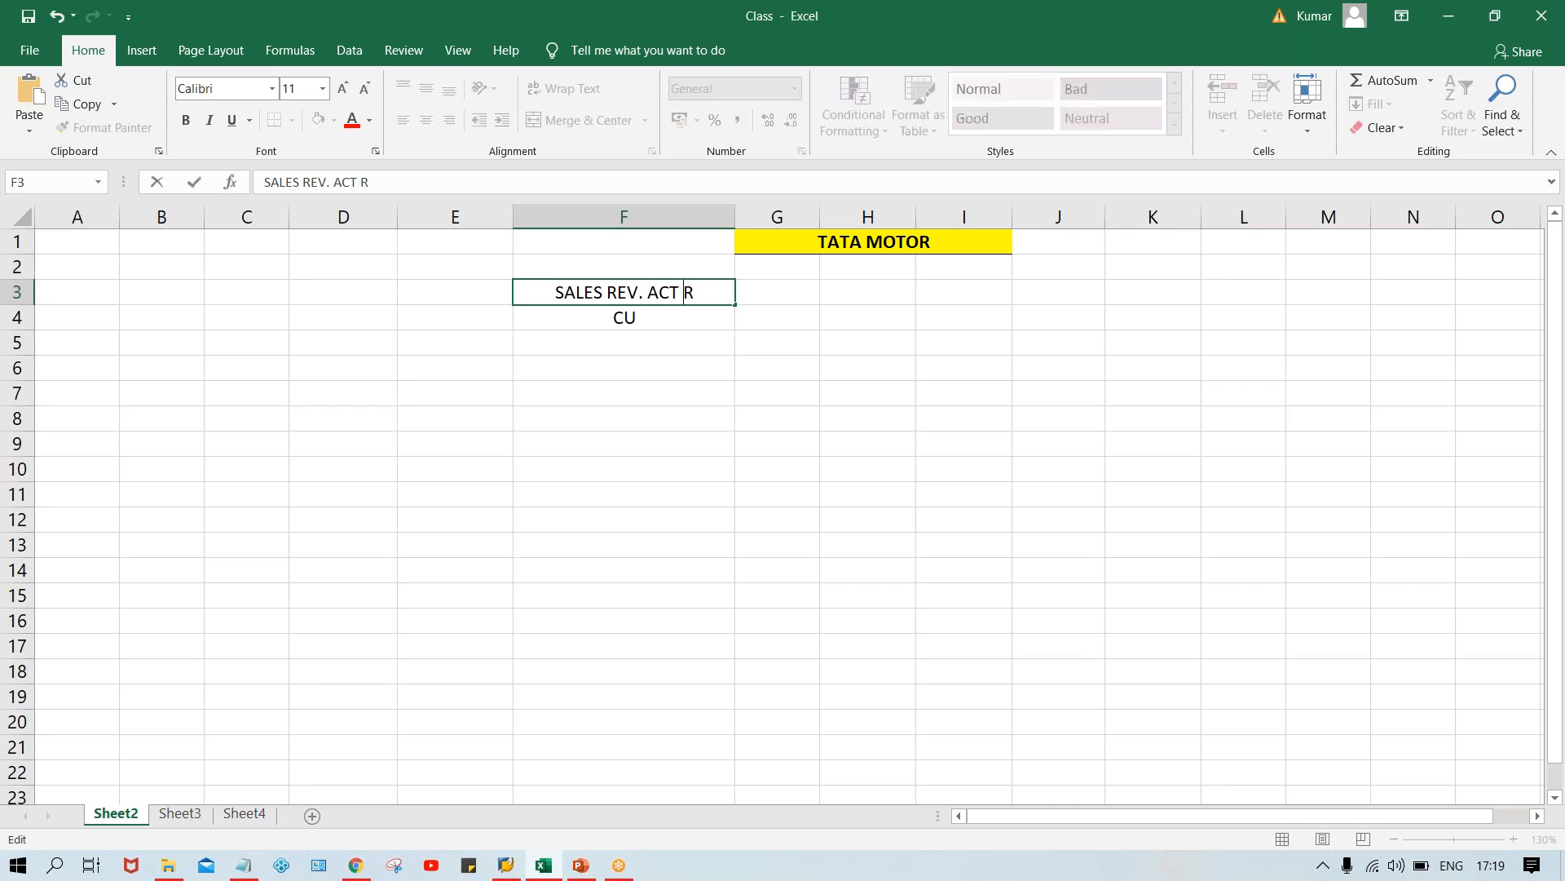
type("C")
key("Return")
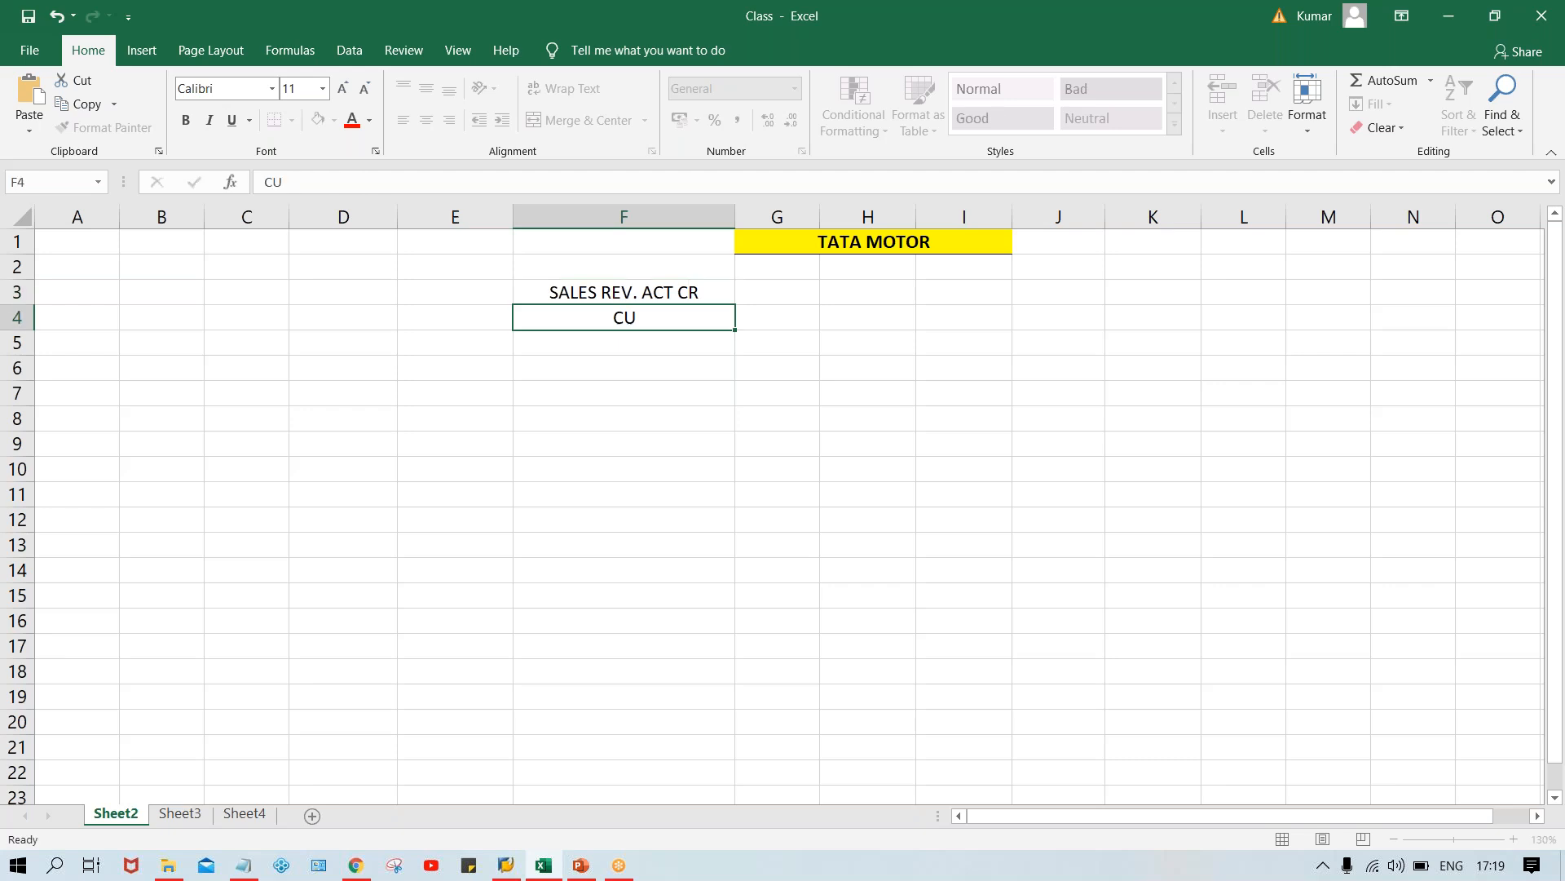
key("F2")
type("STOMER AC")
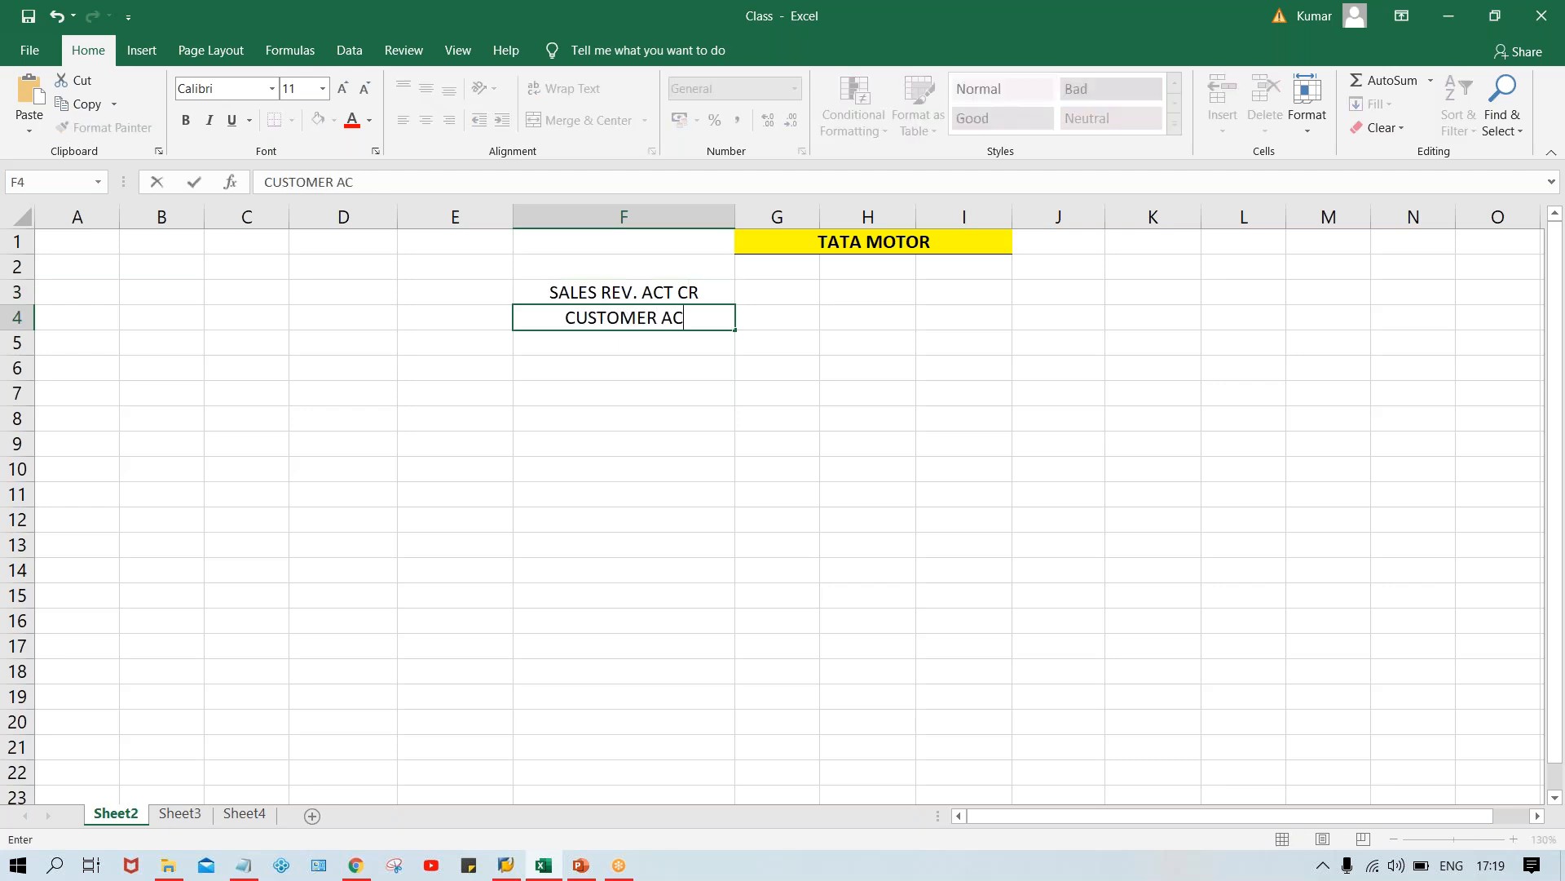
type("T DR.")
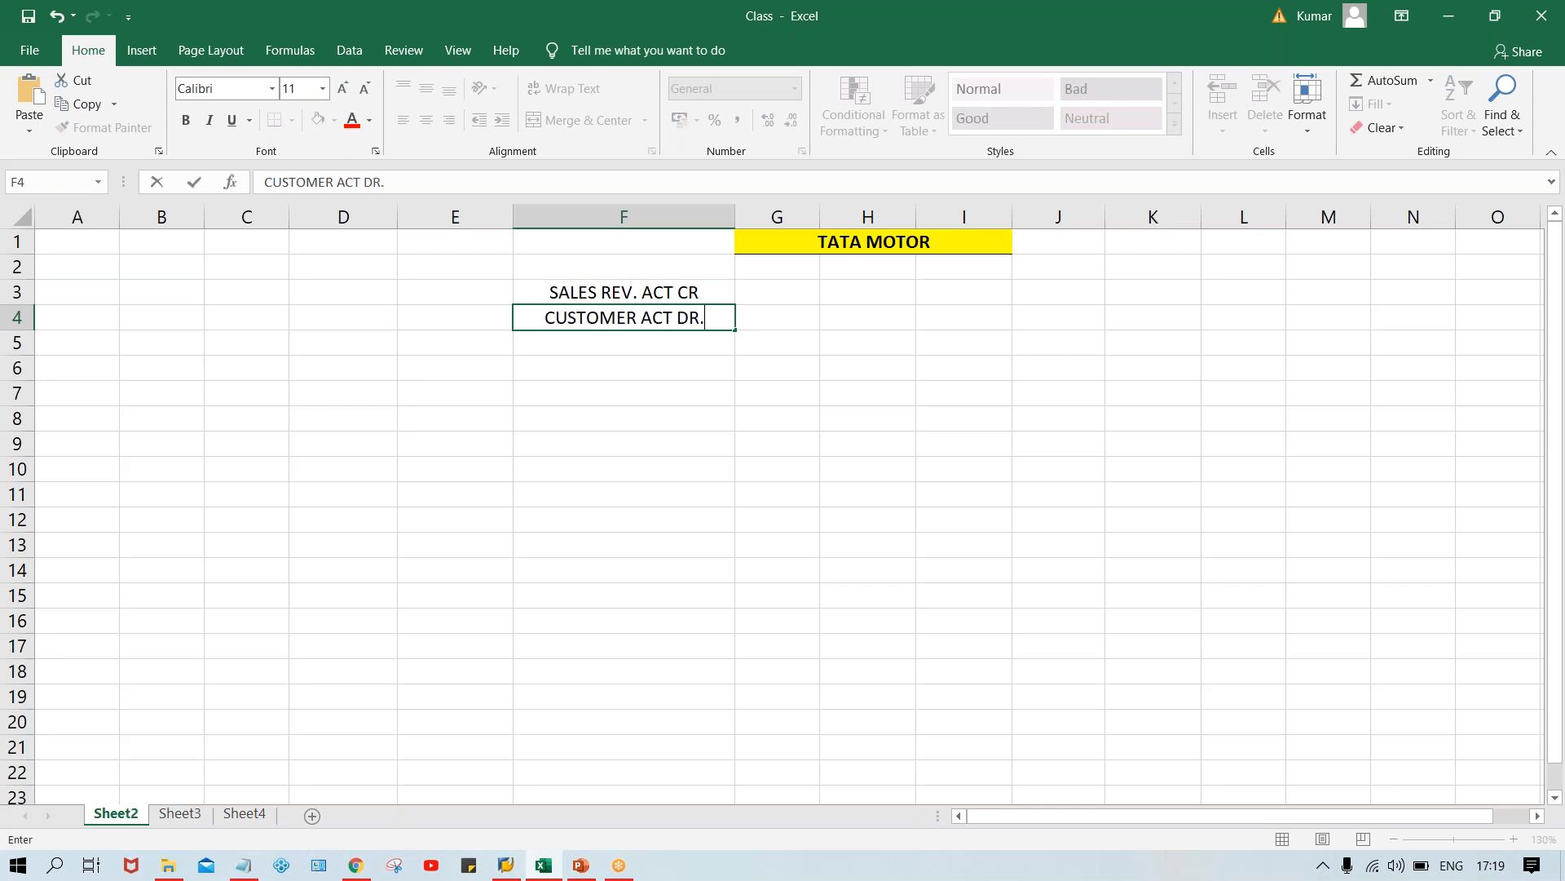
Enter the amount 1000 beside both the sales revenue and customer account labels, in G3 and G4
left_click(771, 311)
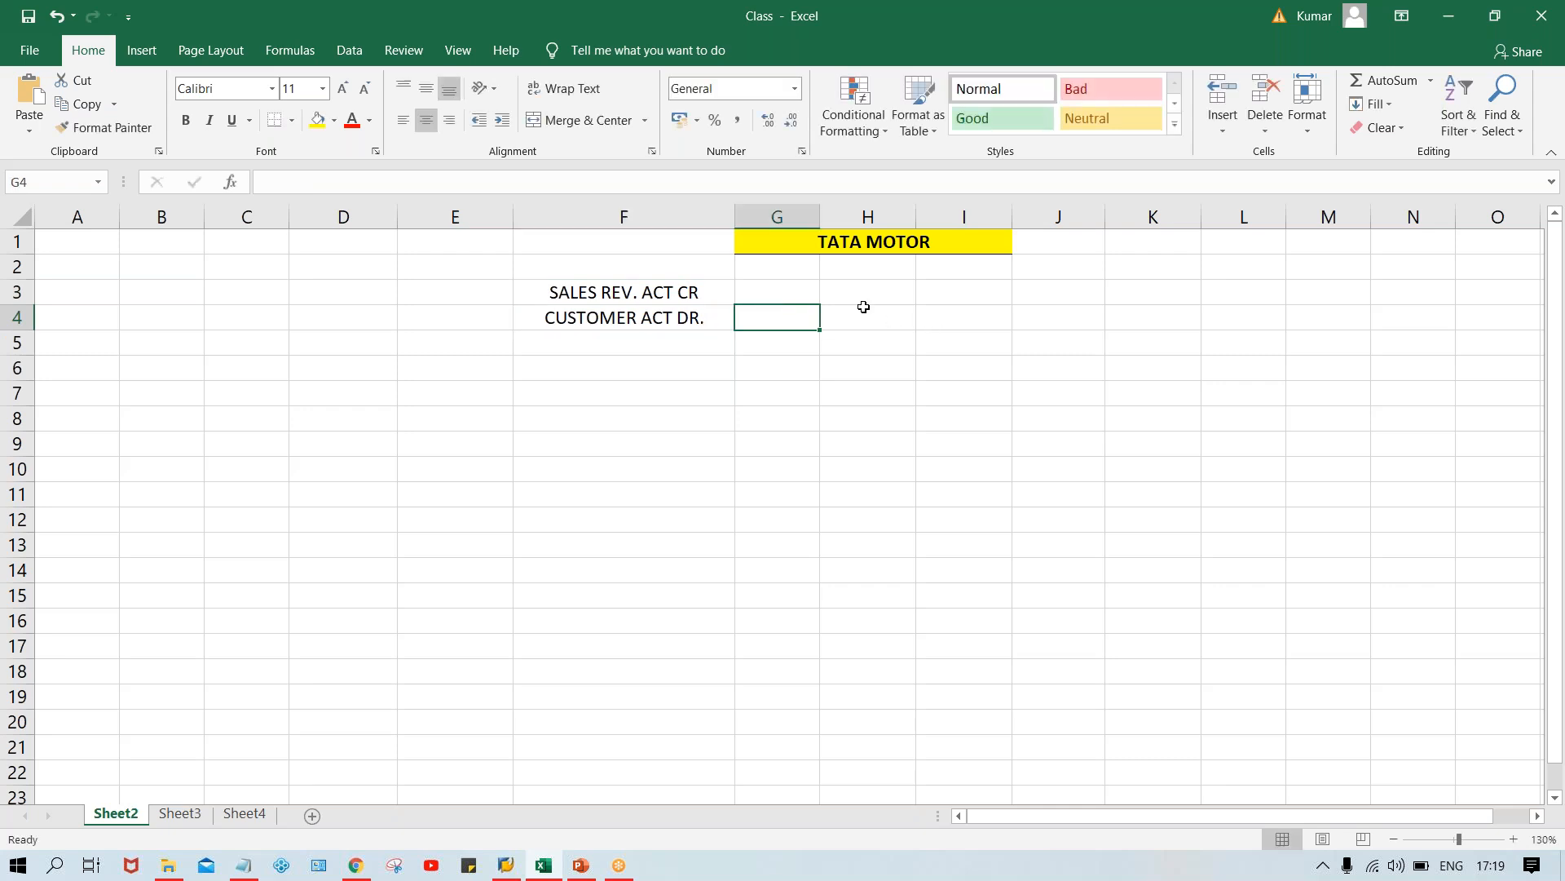
key("Up")
type("1000")
key("Return")
type("1000")
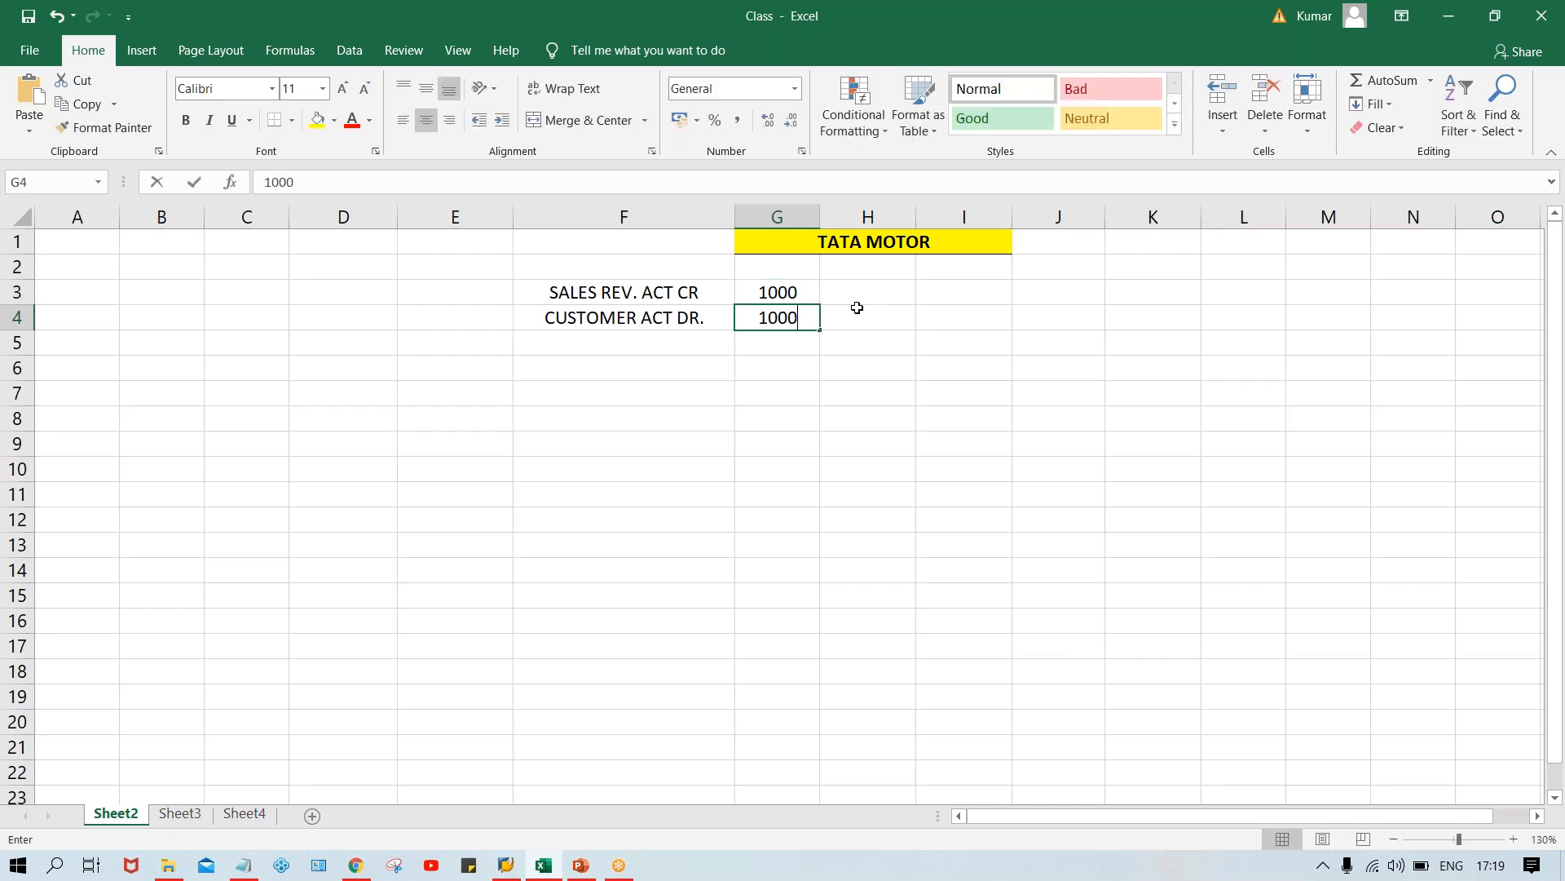
key("Return")
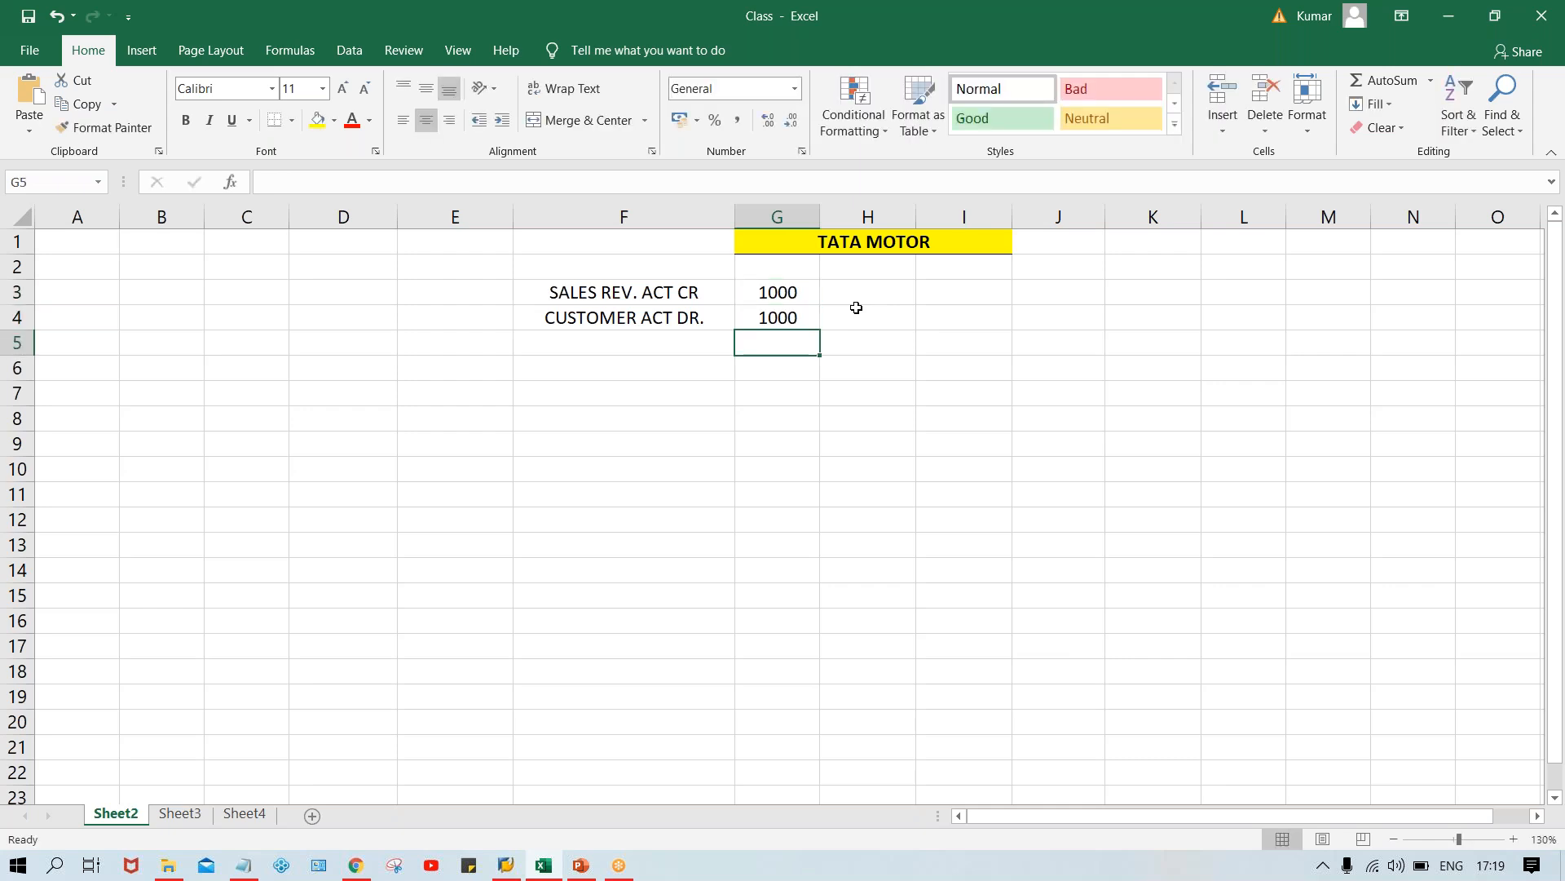
left_click(671, 437)
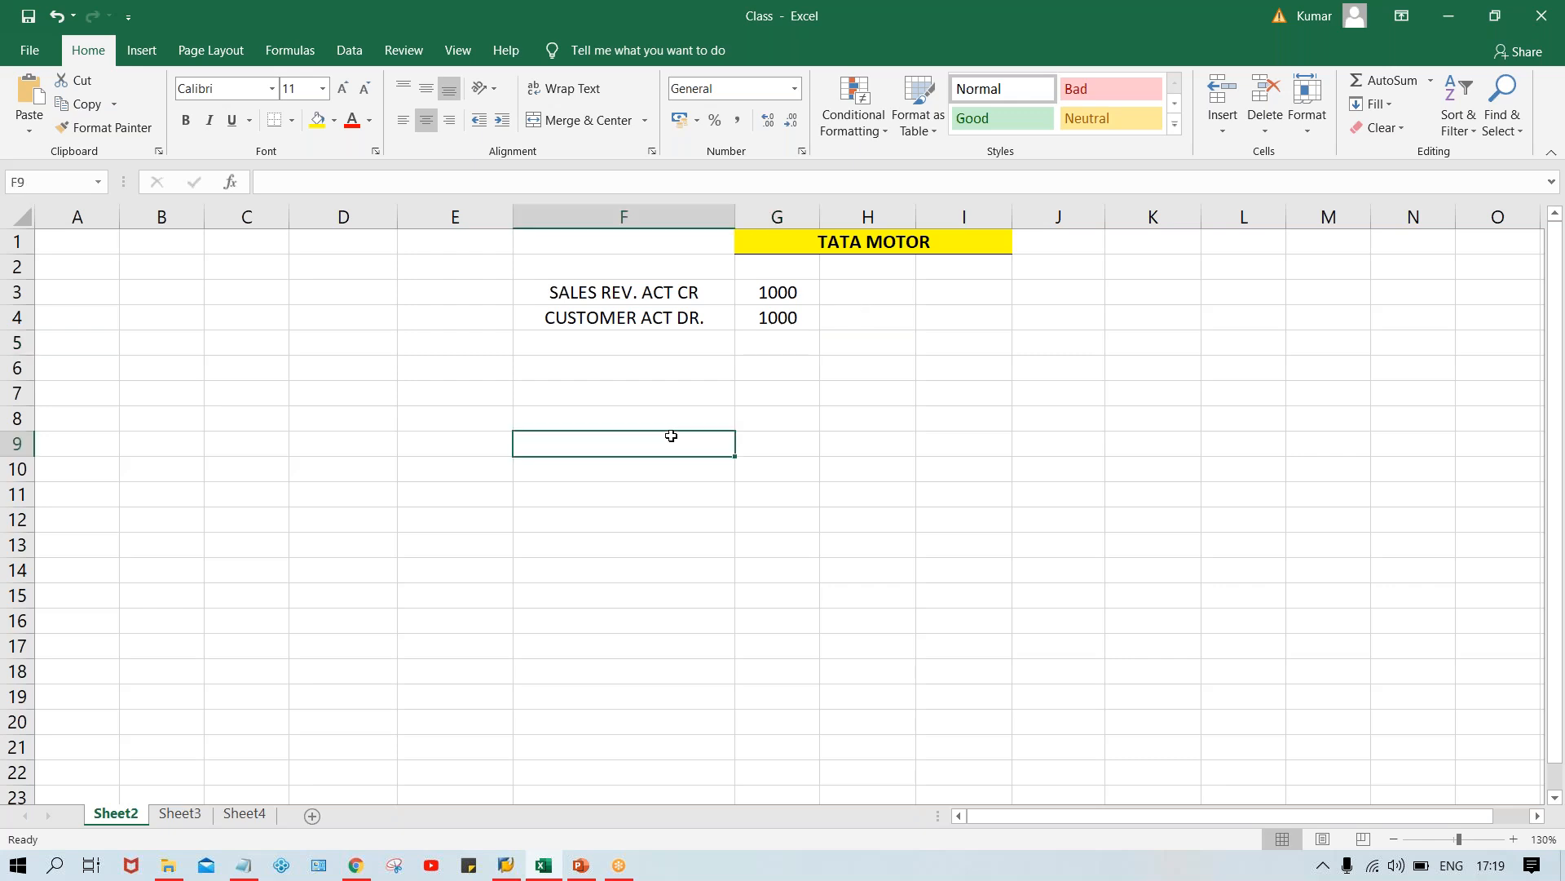
left_click(647, 291)
left_click(688, 318)
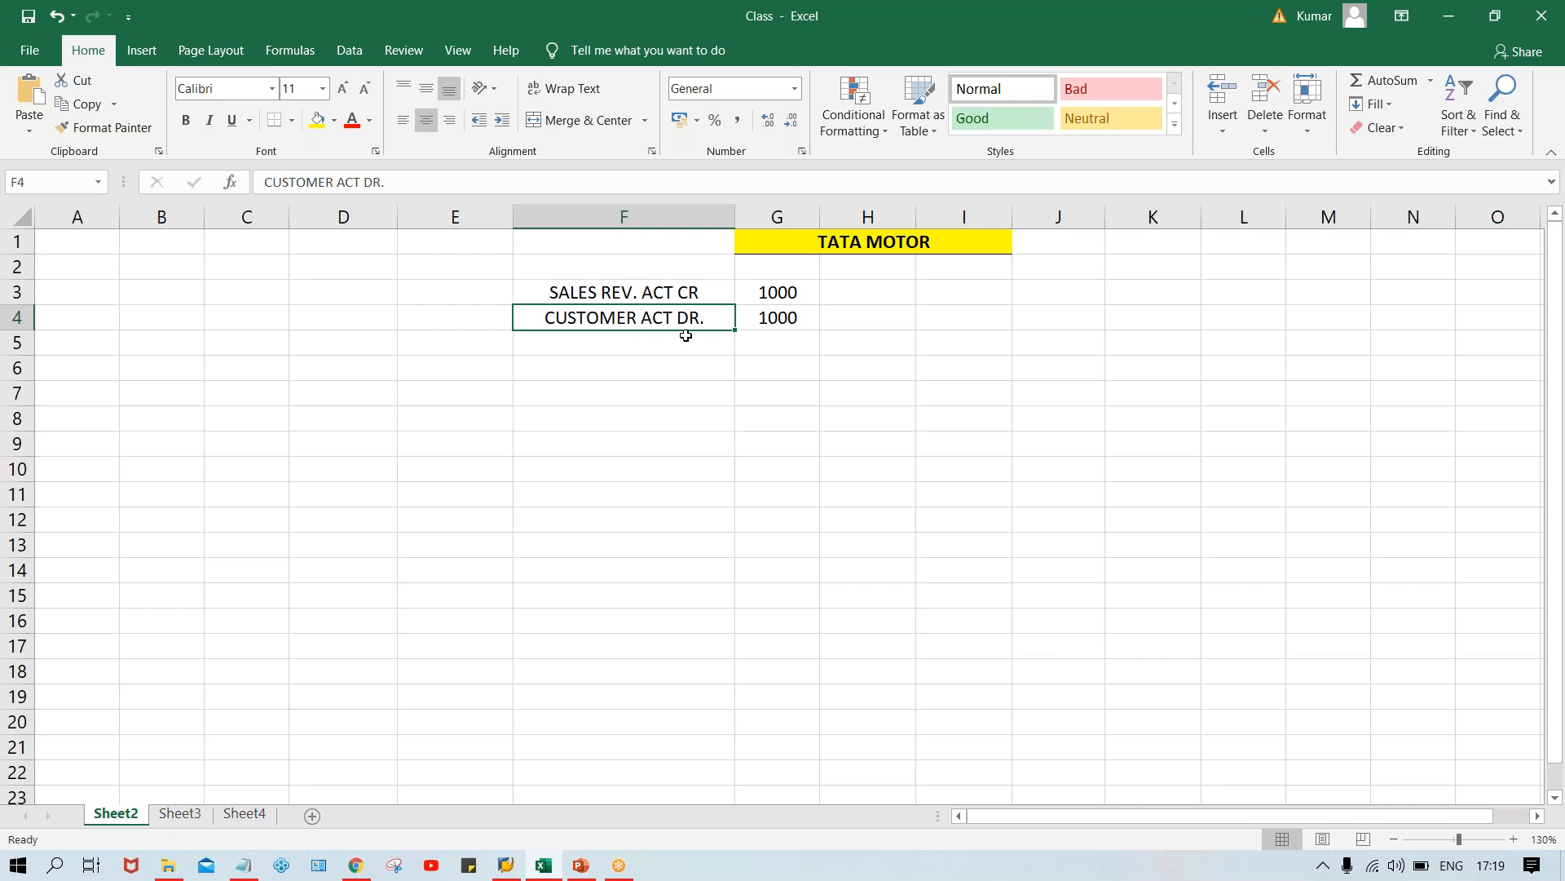
Mark the sales revenue row as G/L in E3 and the customer account row as CM in E4
left_click(638, 294)
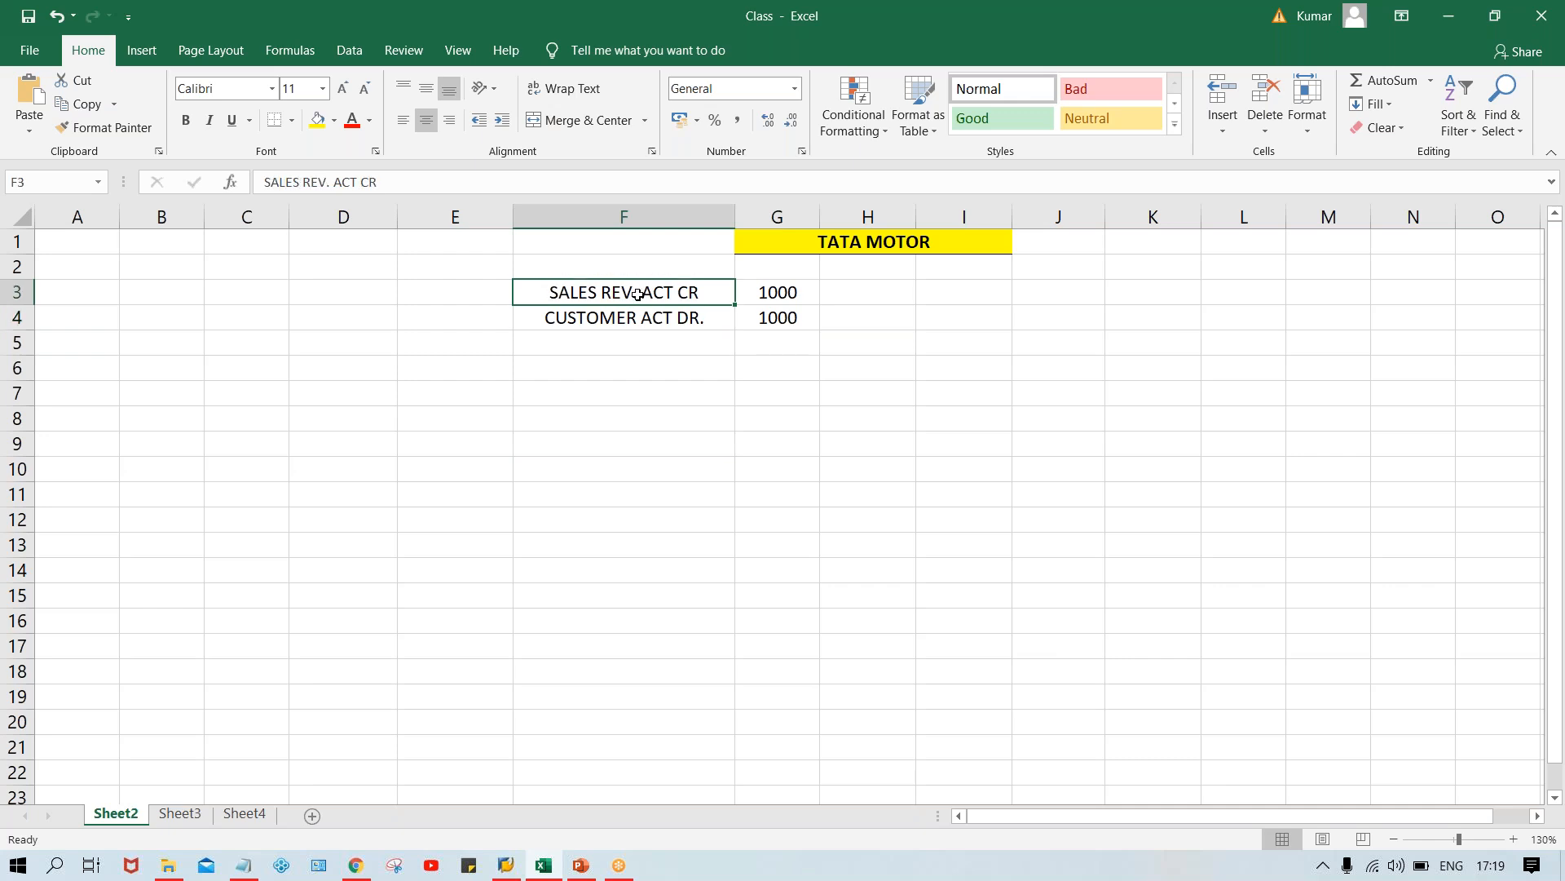
key("Left")
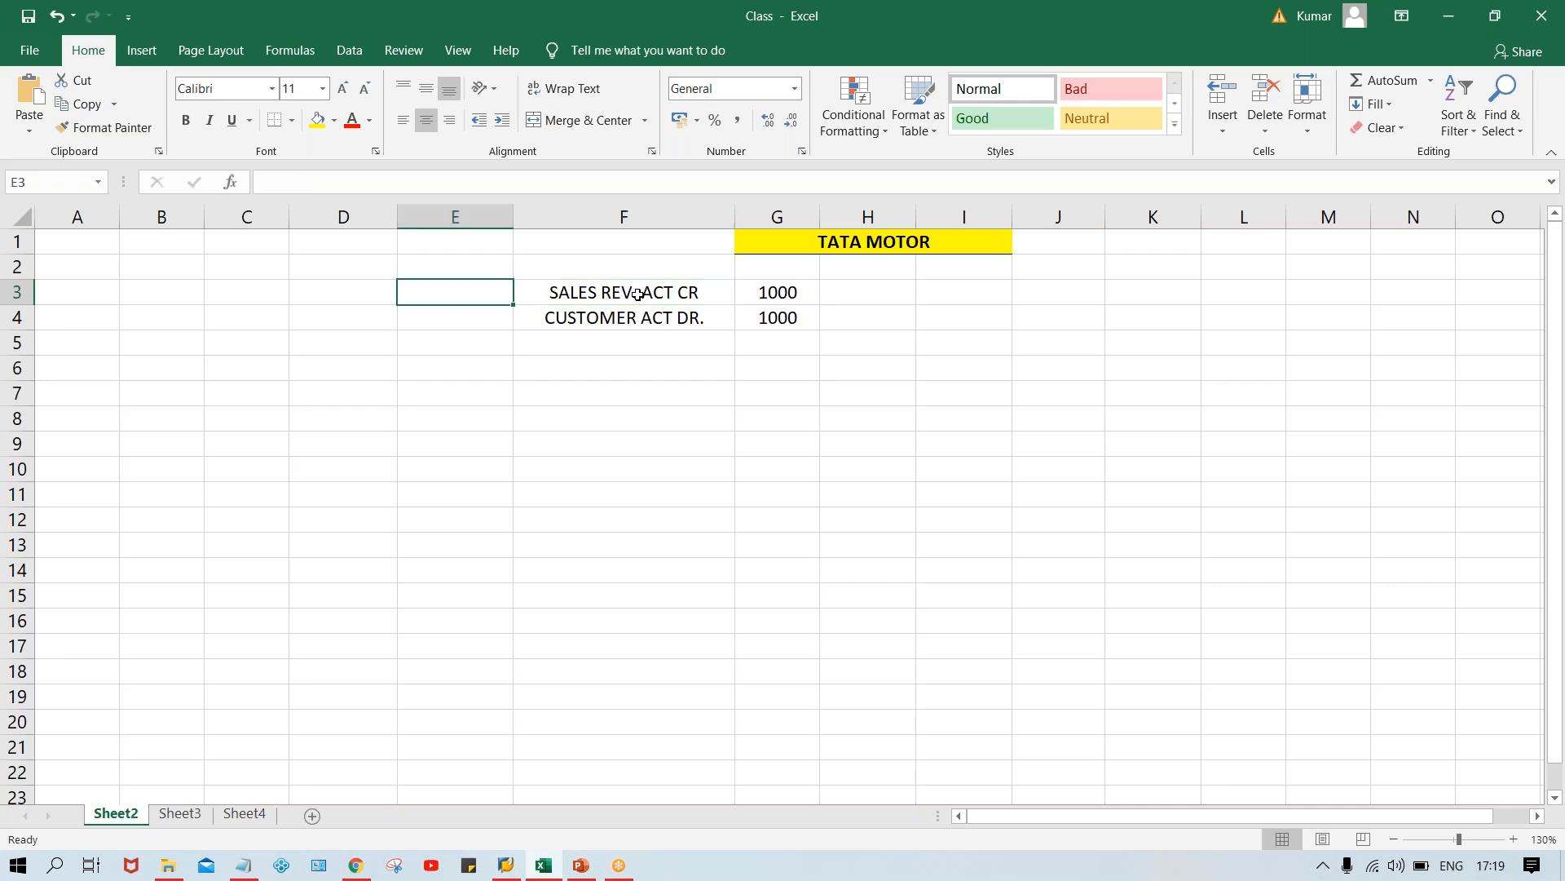
type("G/L")
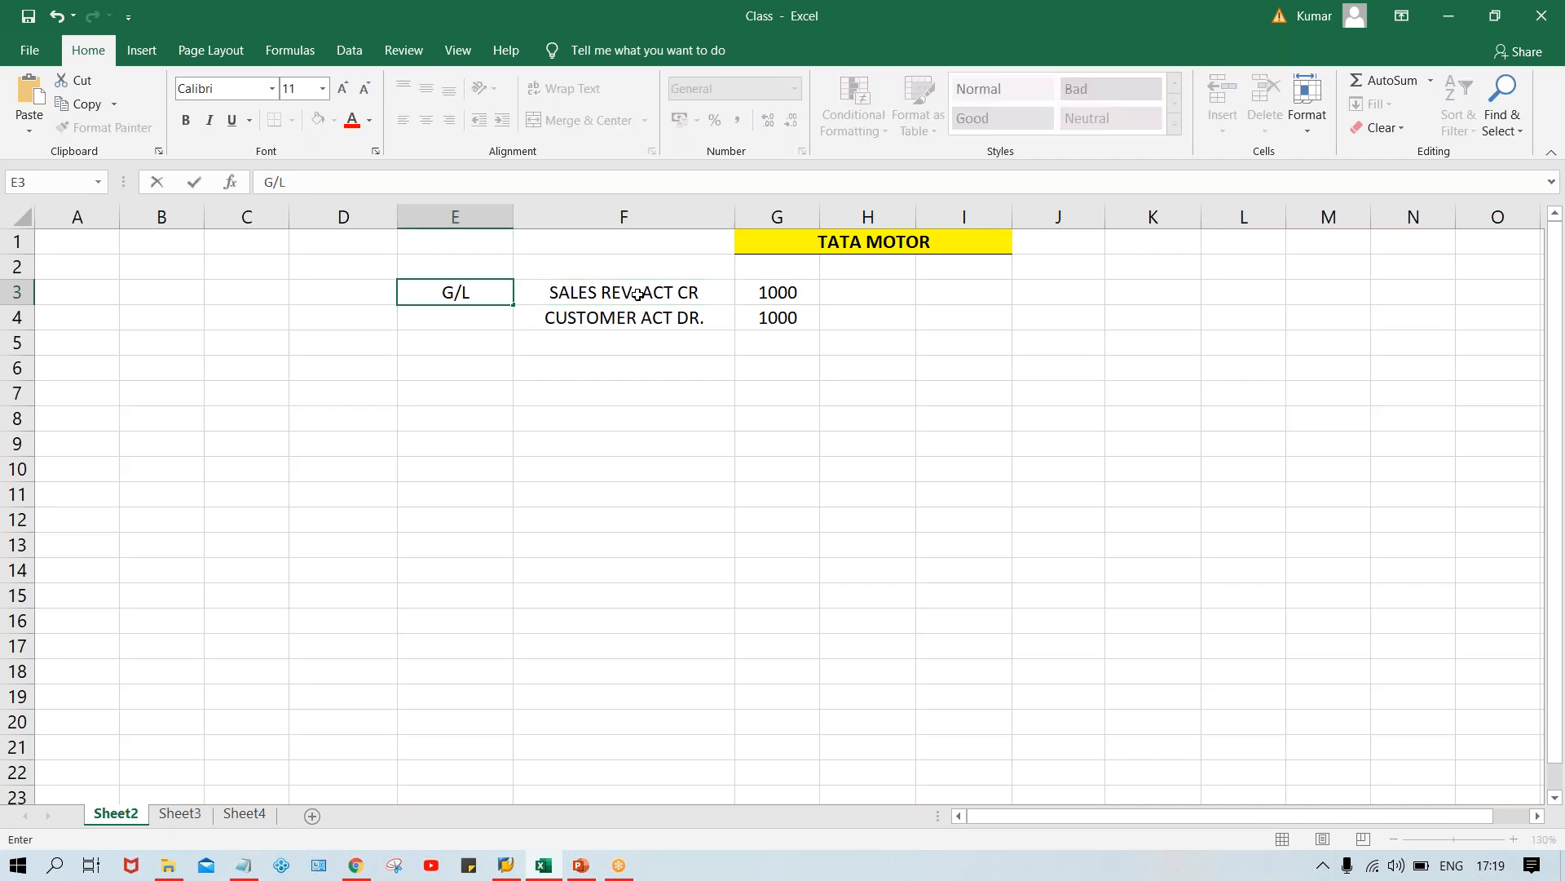
key("Return")
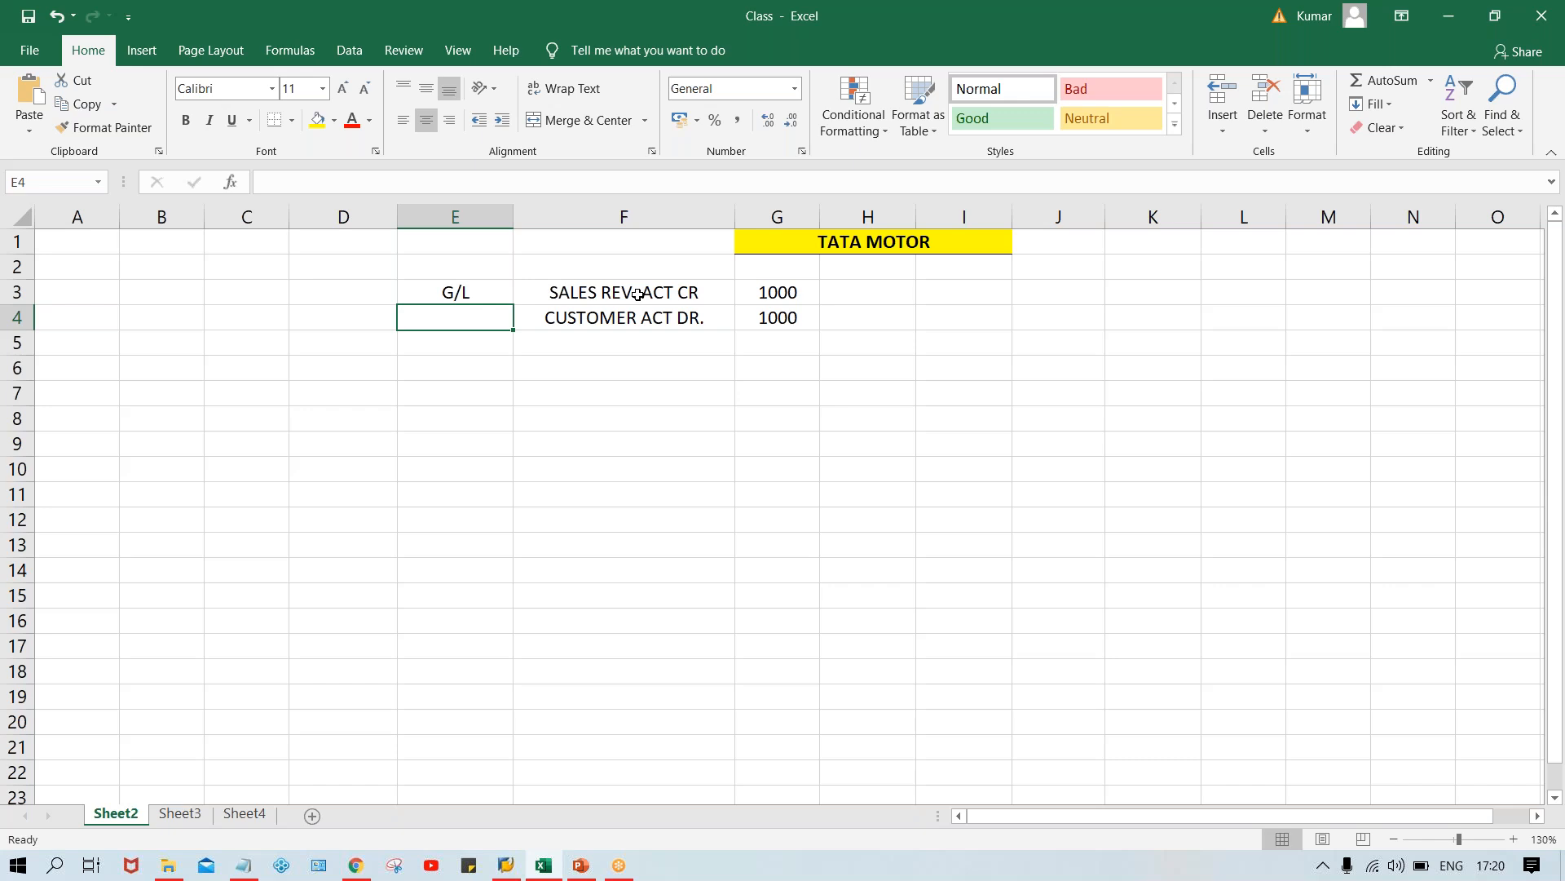
key("Up")
key("Down")
type("CM")
key("Return")
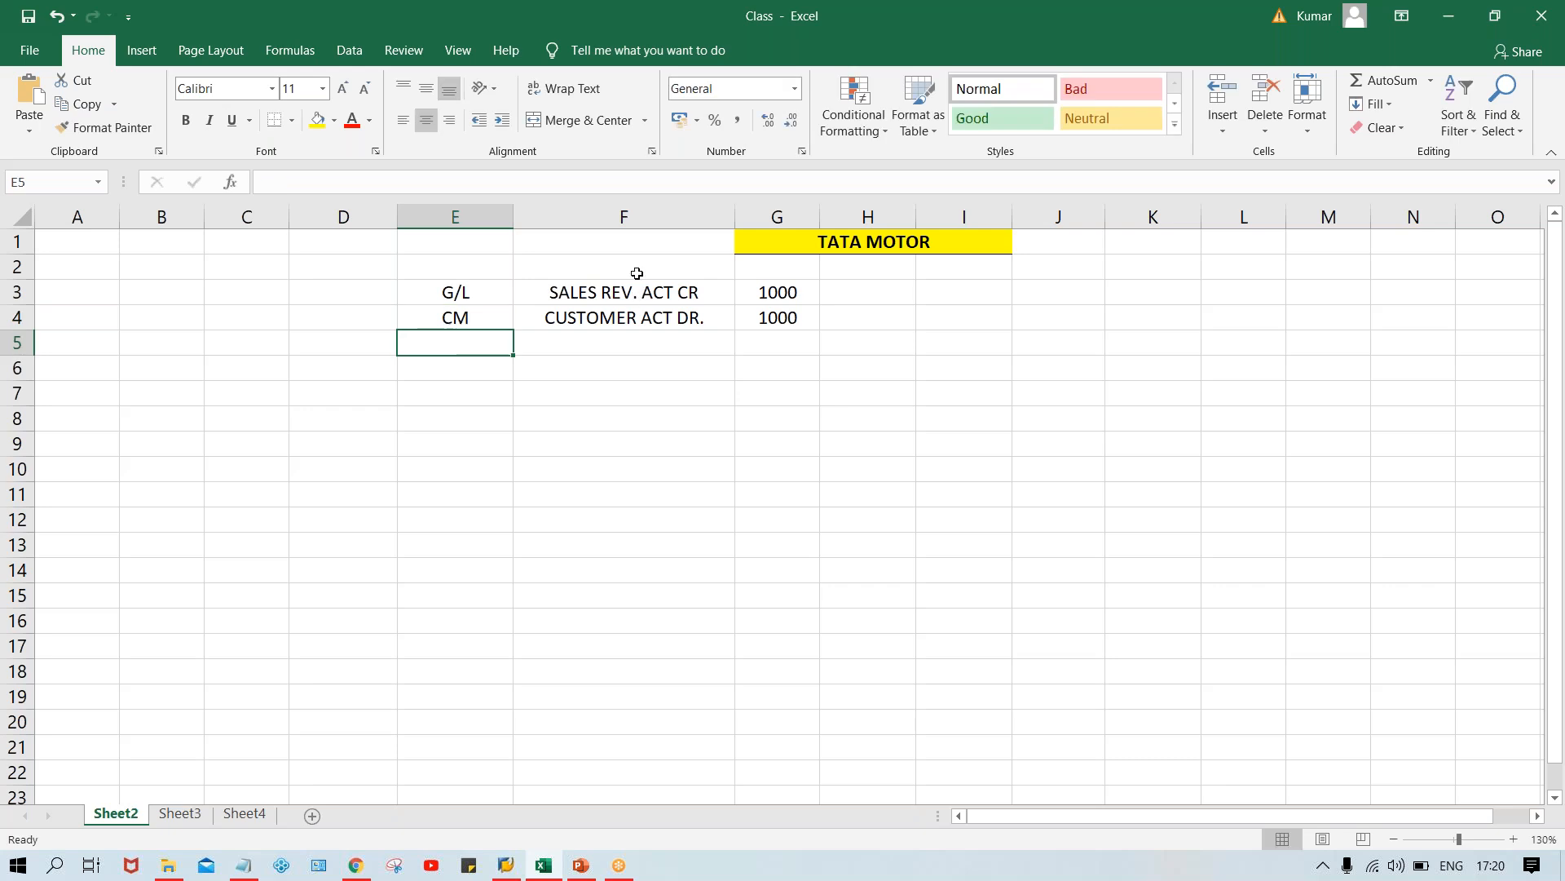
left_click(587, 292)
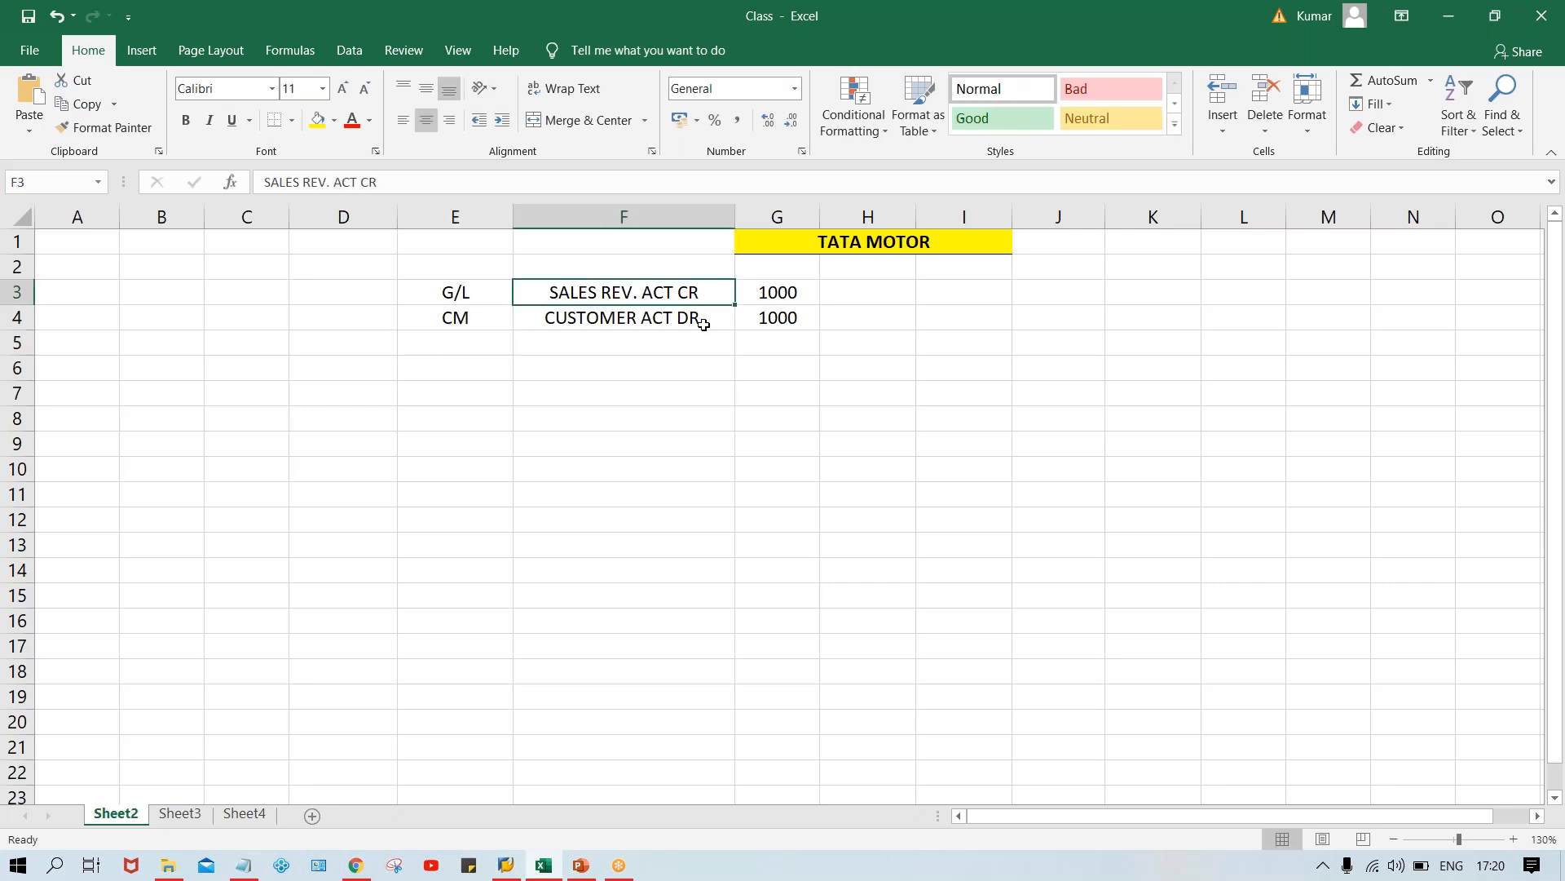
left_click(674, 313)
left_click(497, 297)
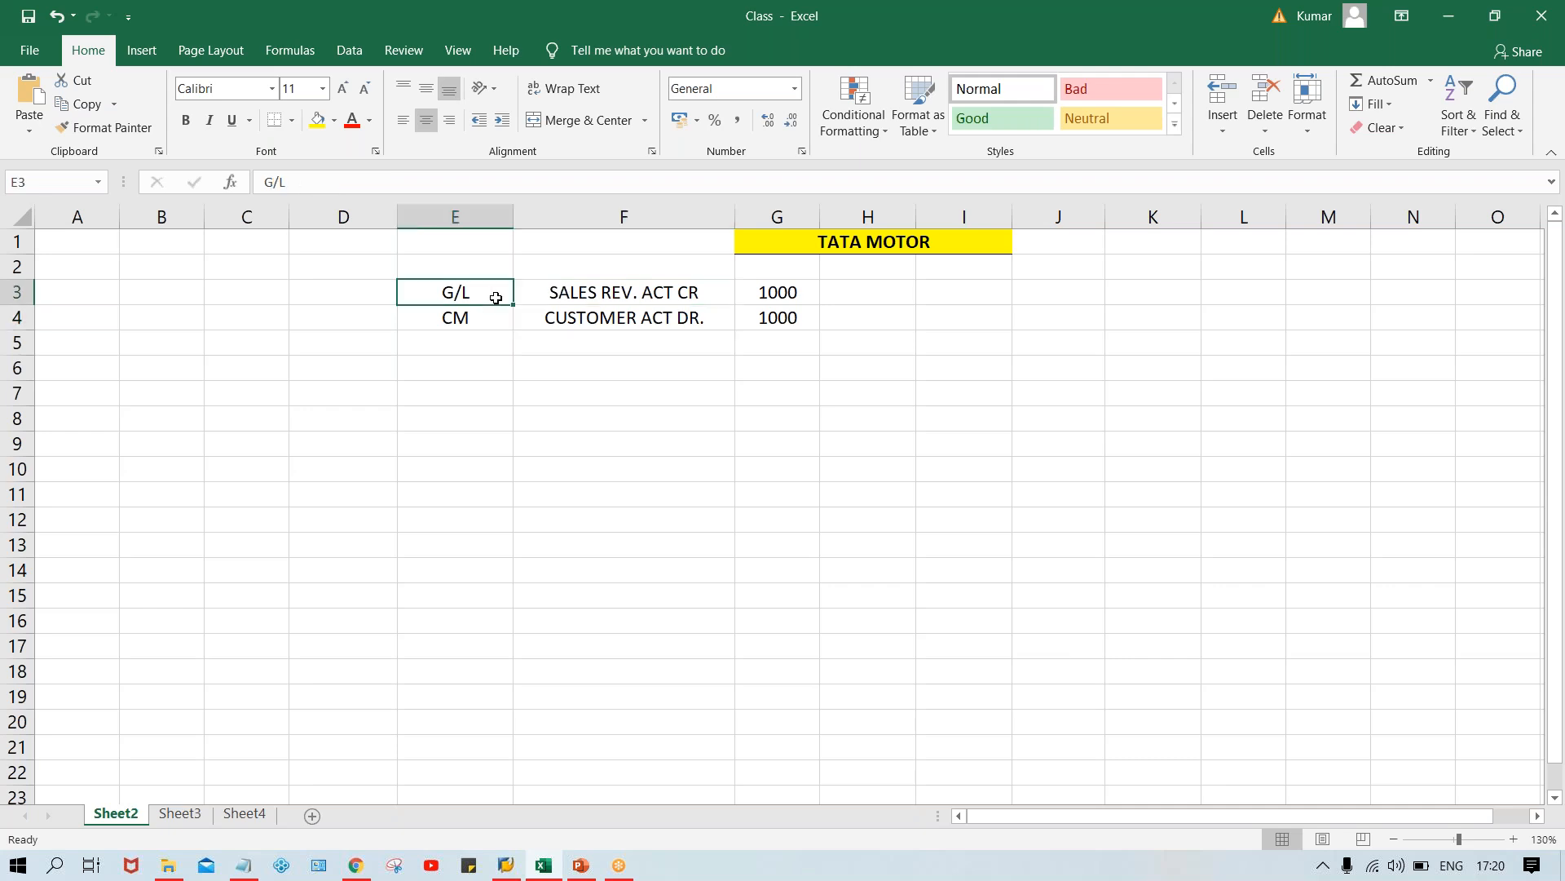
left_click(465, 317)
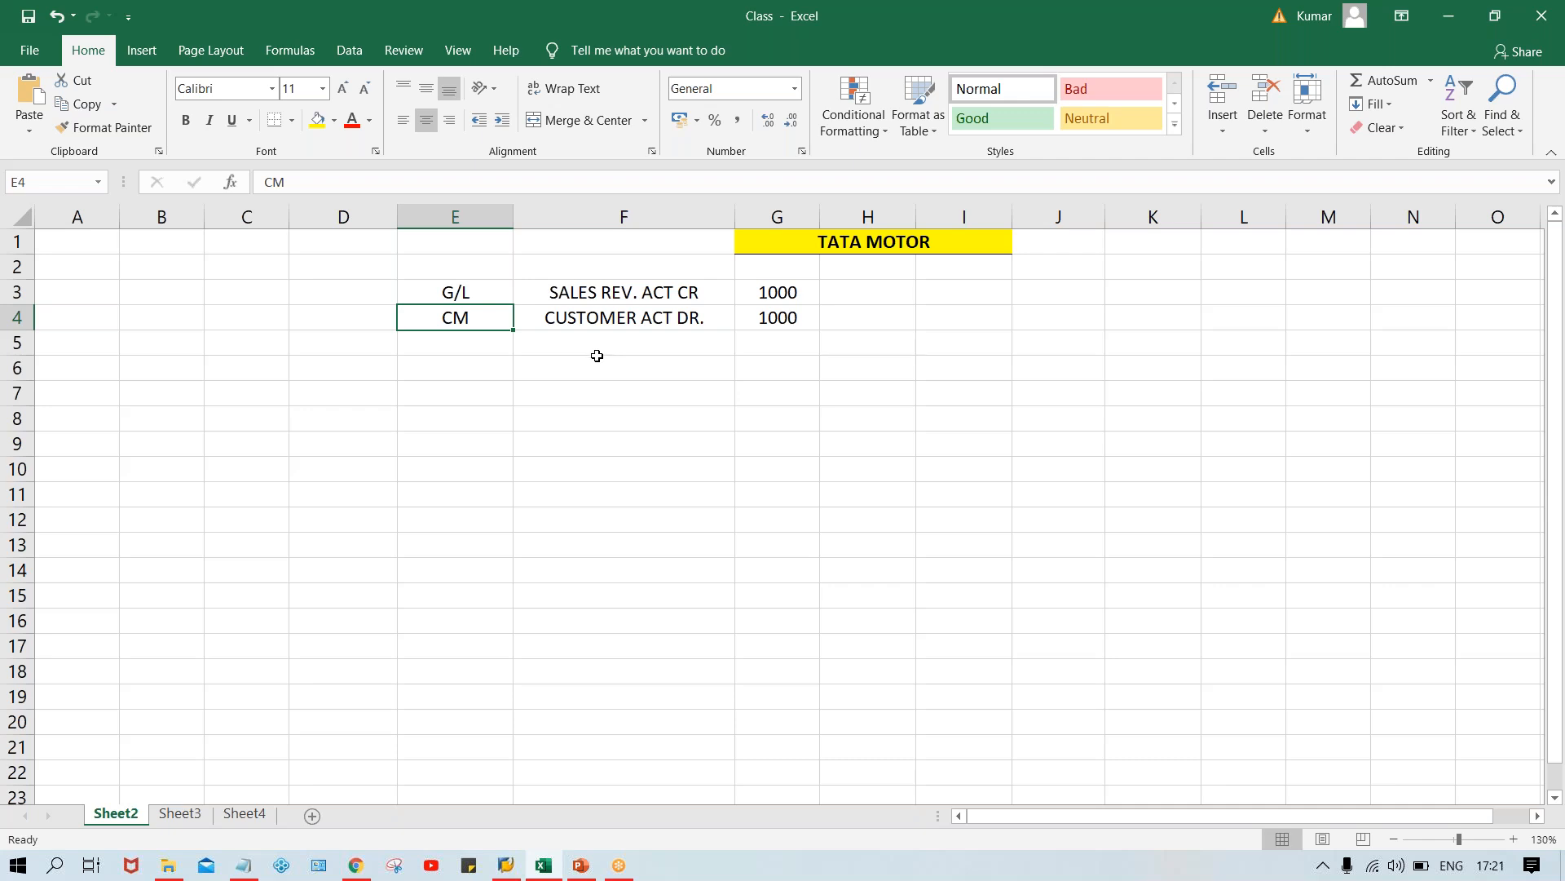
left_click(453, 360)
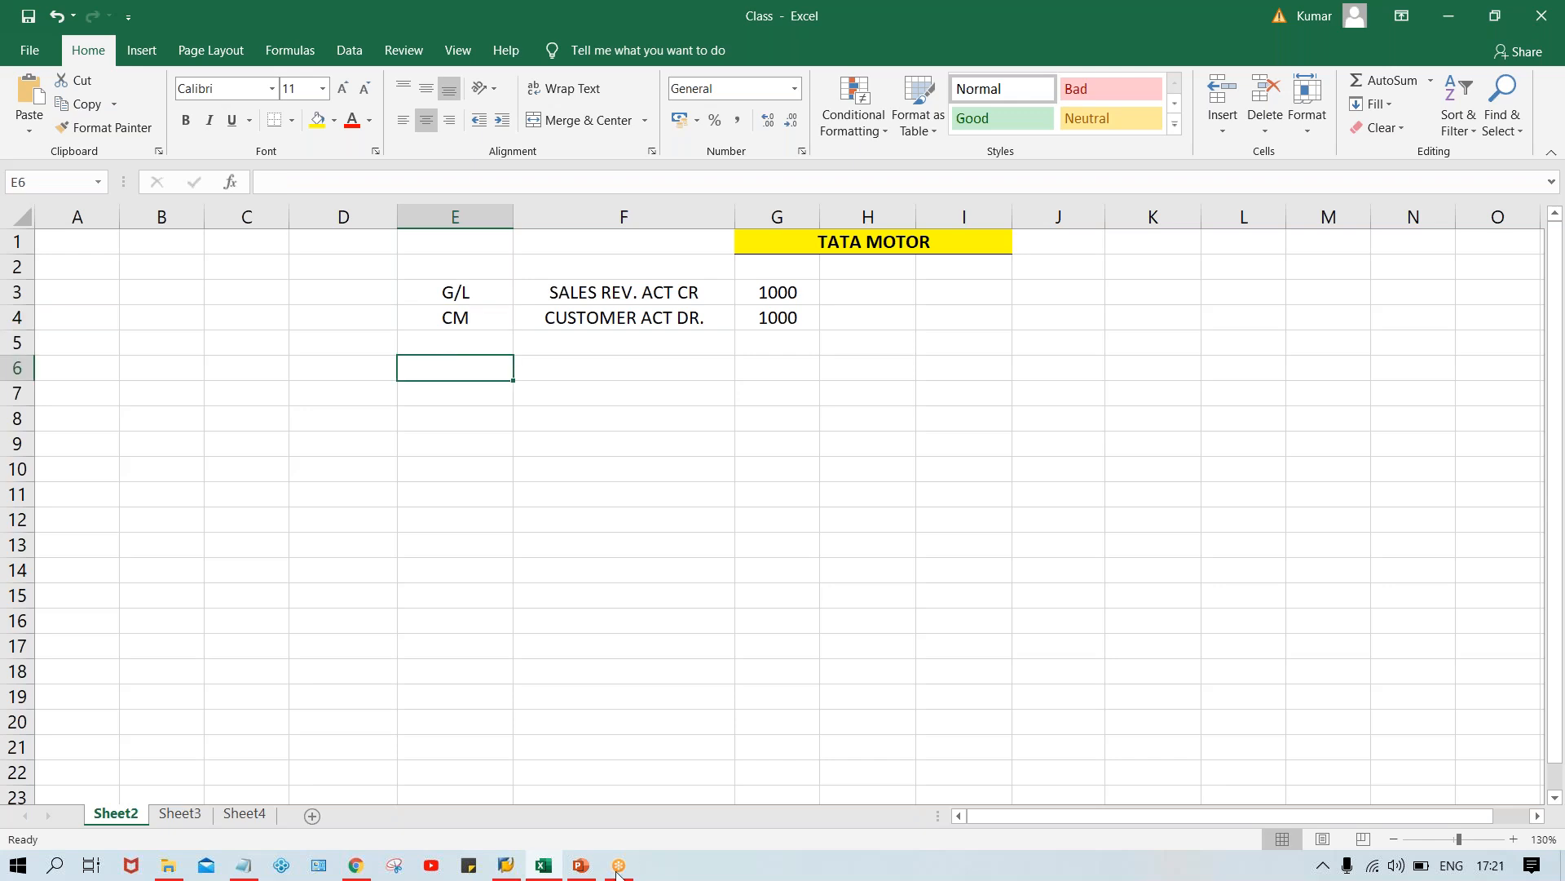
Switch to the Account Receivable presentation in PowerPoint and view the transaction list on slide 3
left_click(580, 865)
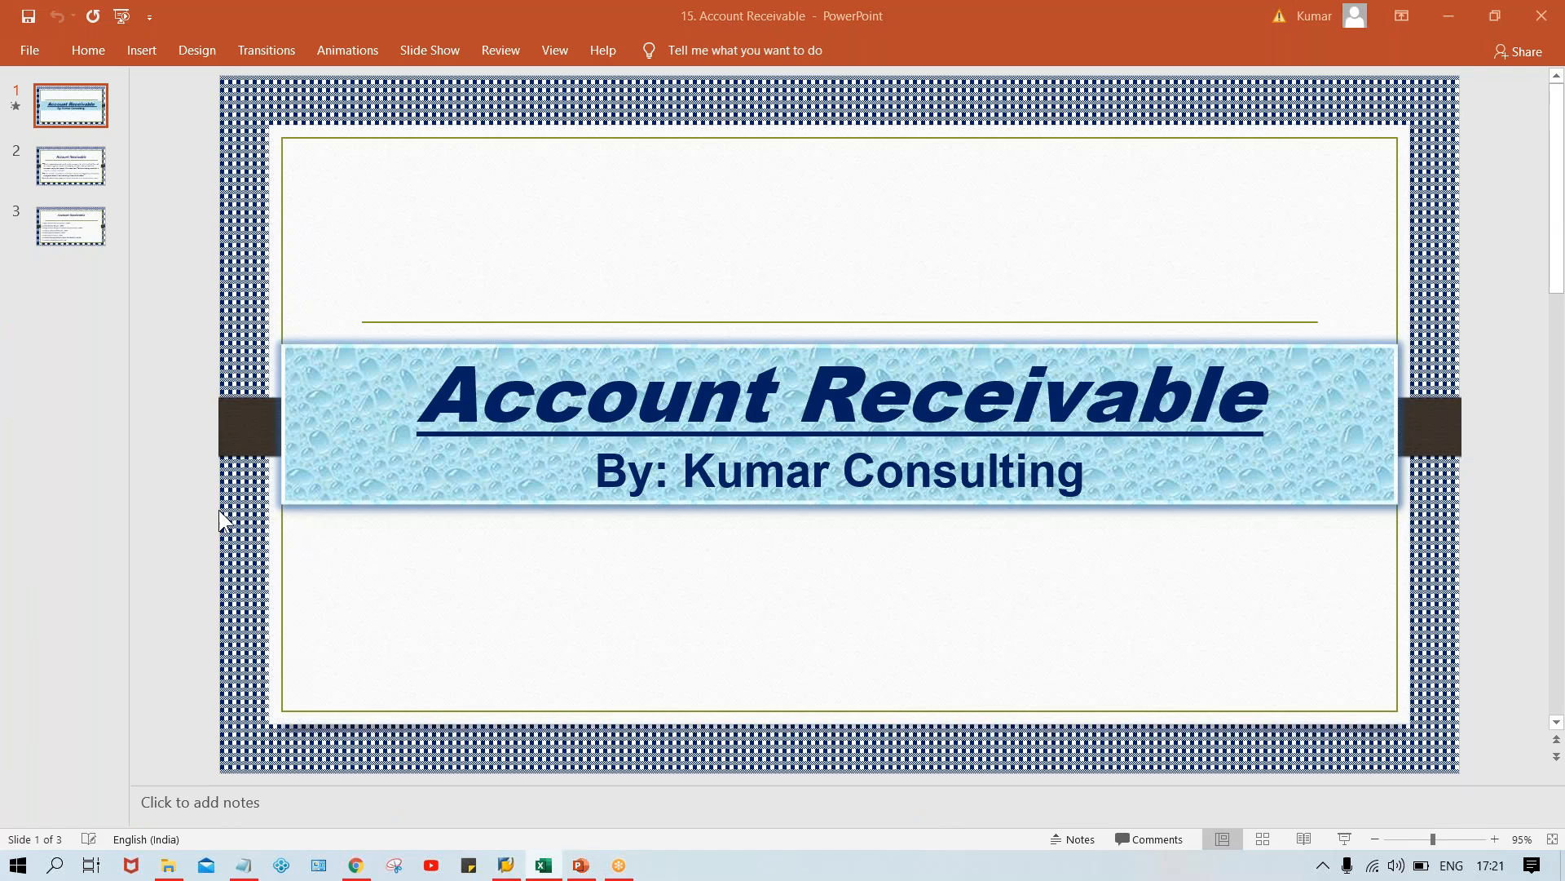
scroll(217, 510, "down", 2)
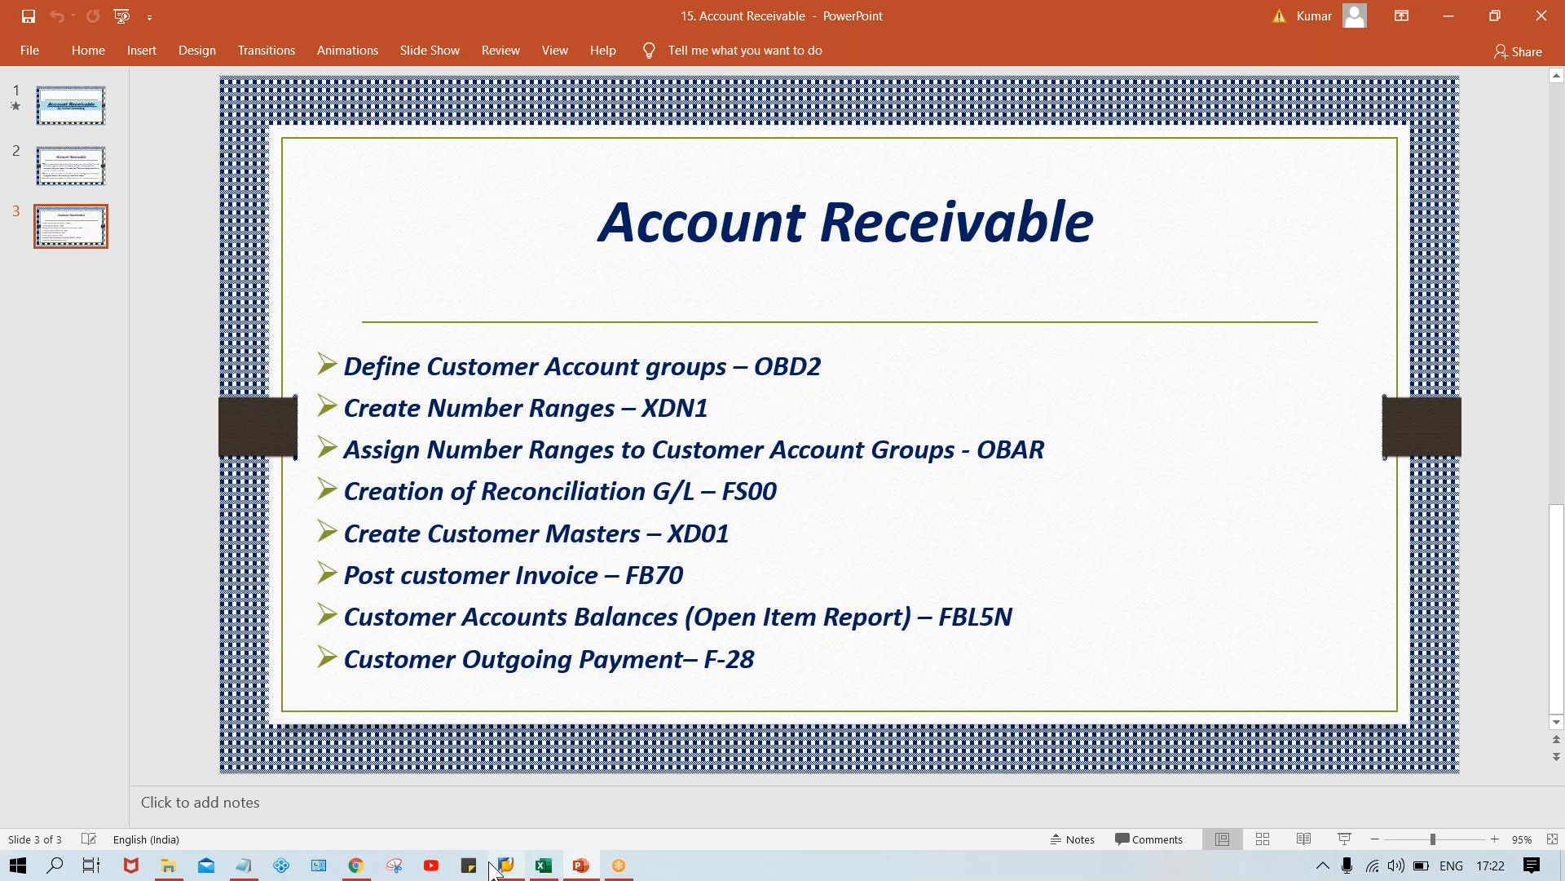
Switch to SAP Logon and open the SAP_2 connection
mouse_move(506, 866)
left_click(541, 799)
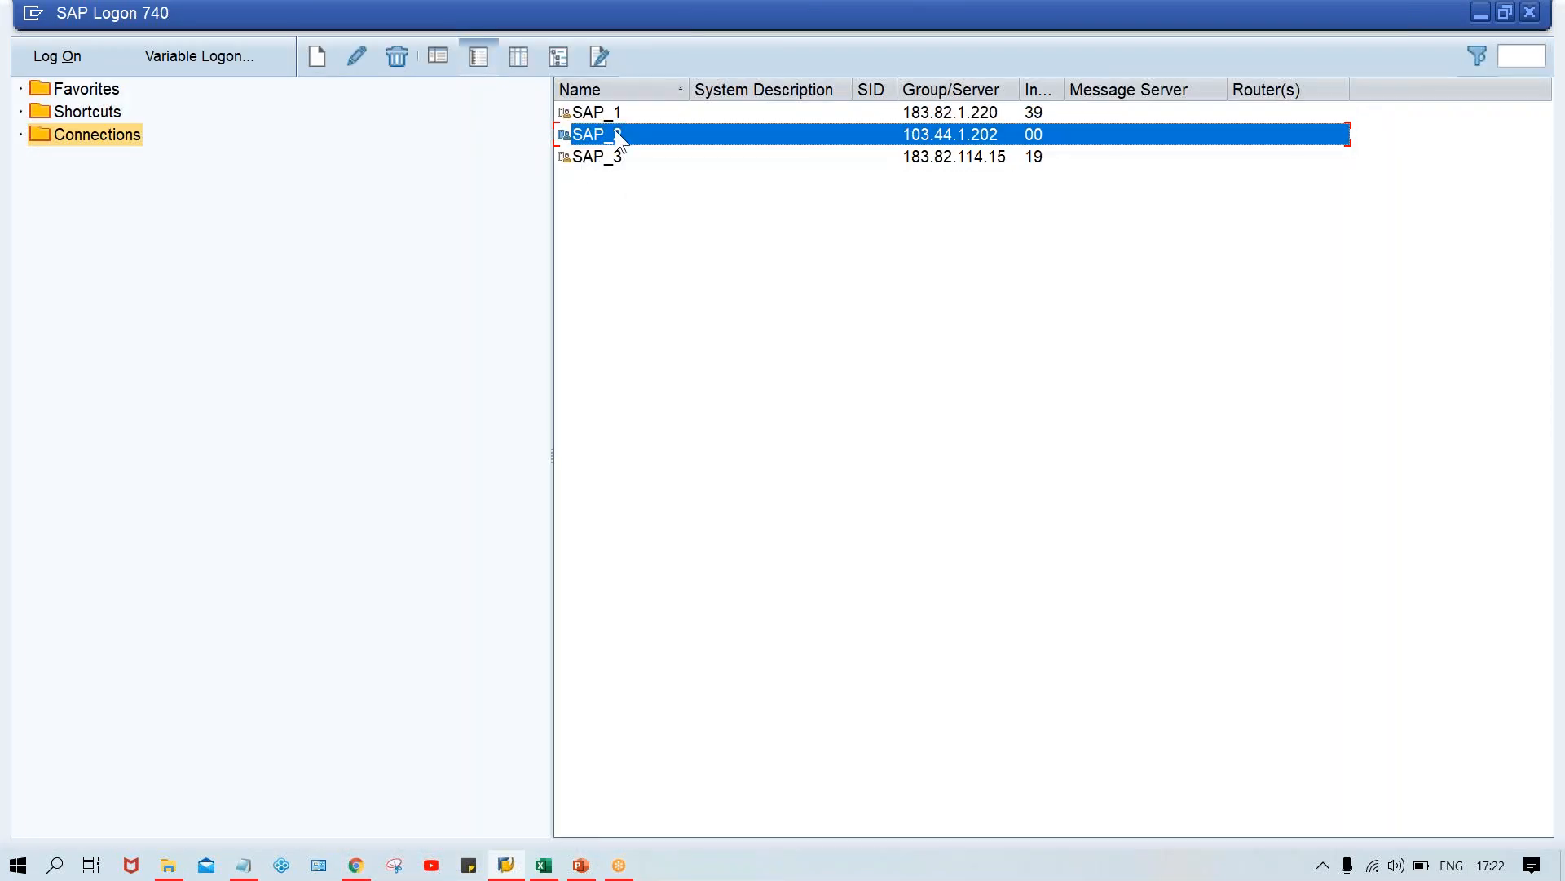
double_click(617, 135)
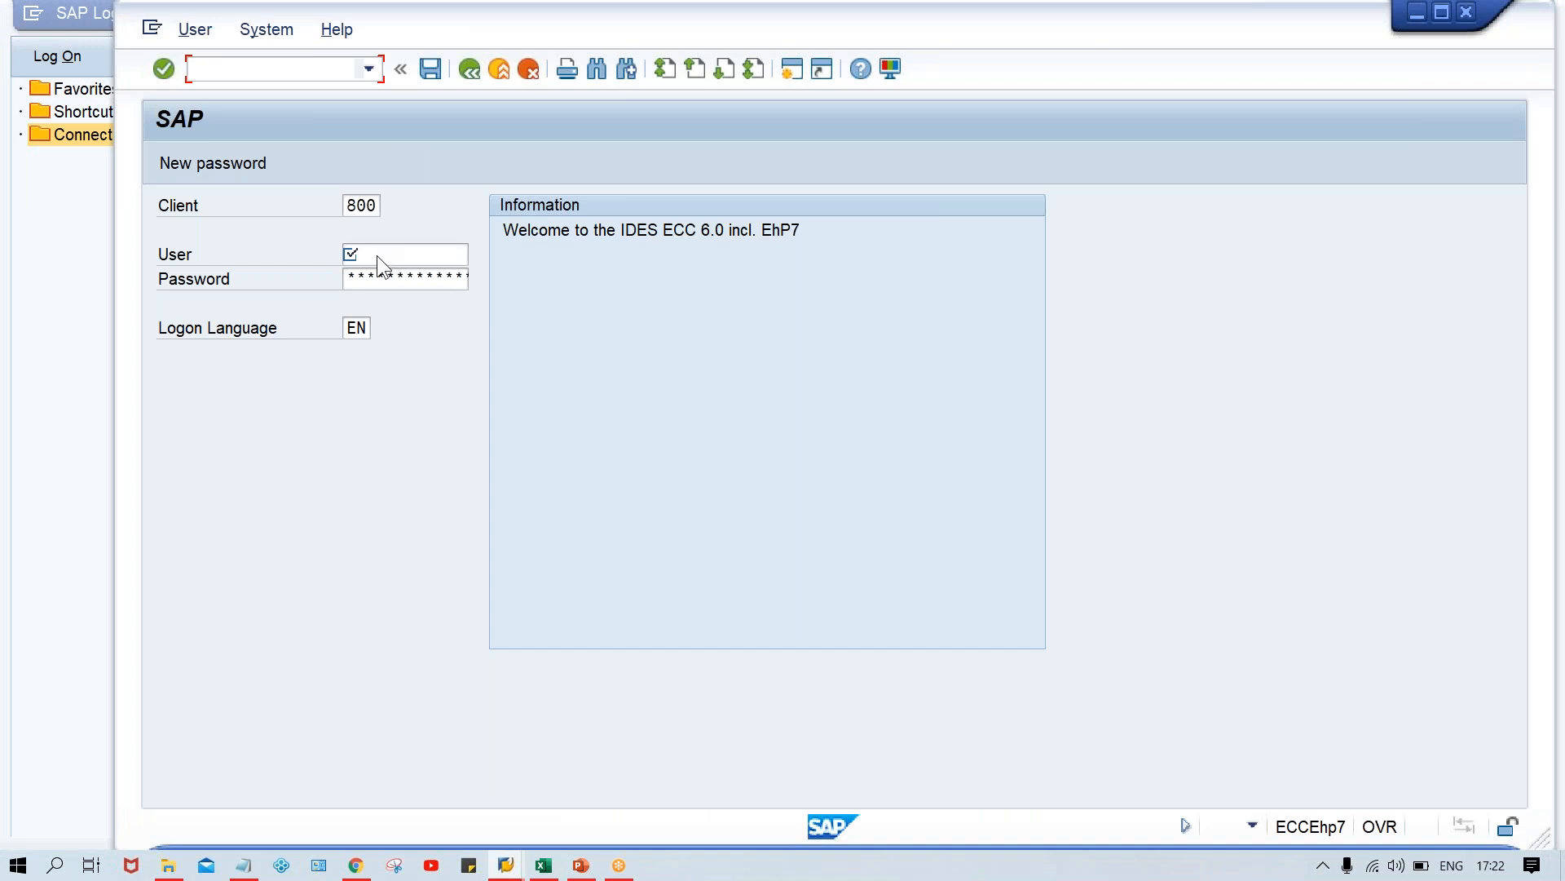
Log on to client 800 with the user name and the account password
left_click(377, 256)
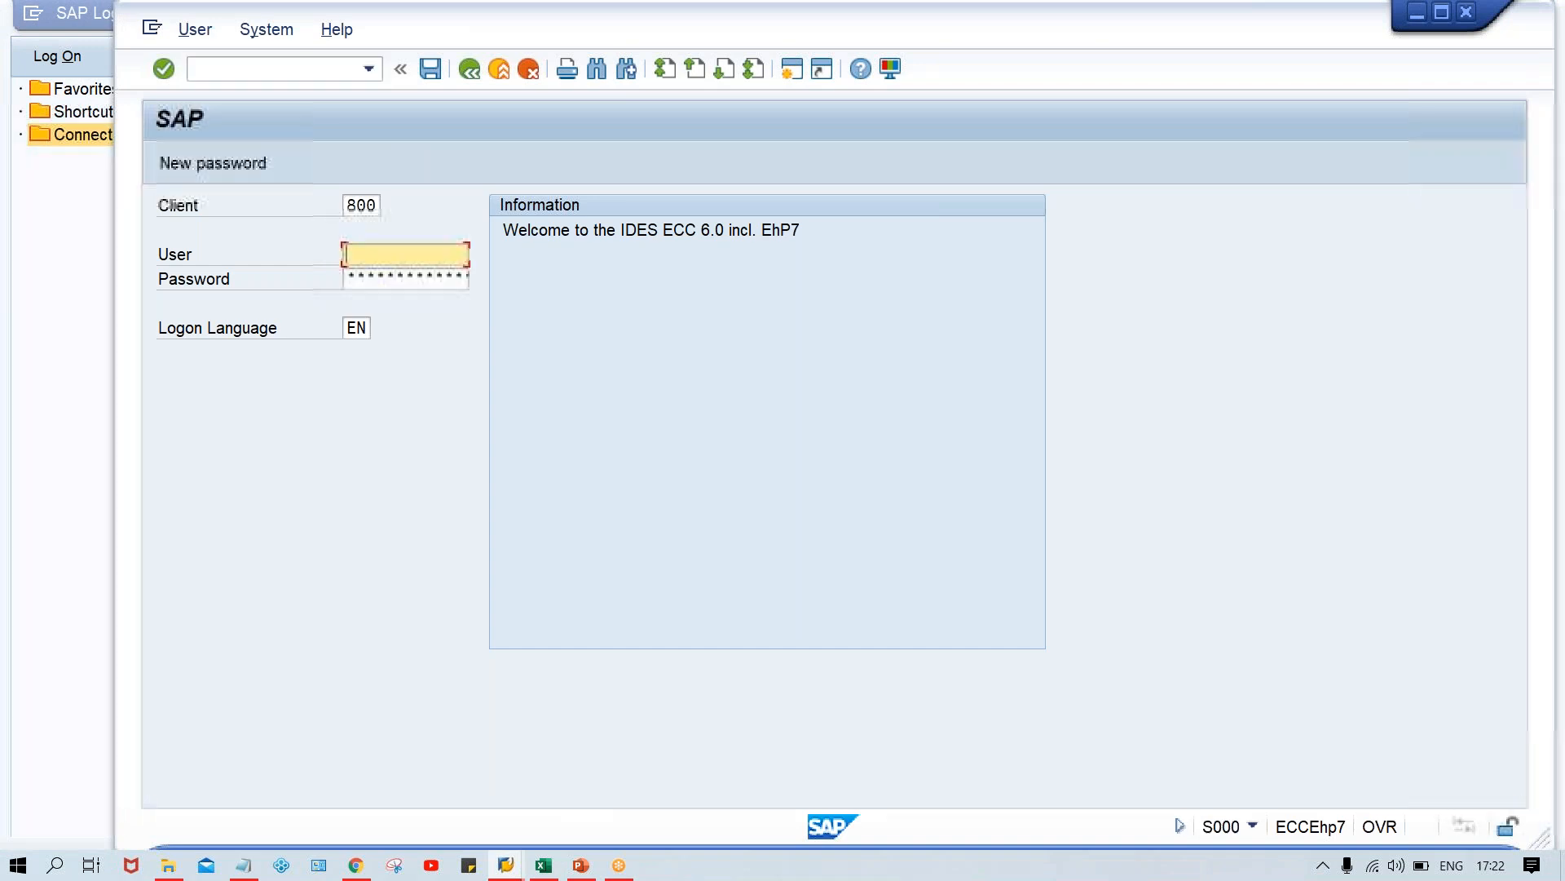
left_click(391, 257)
left_click(392, 278)
key("Tab")
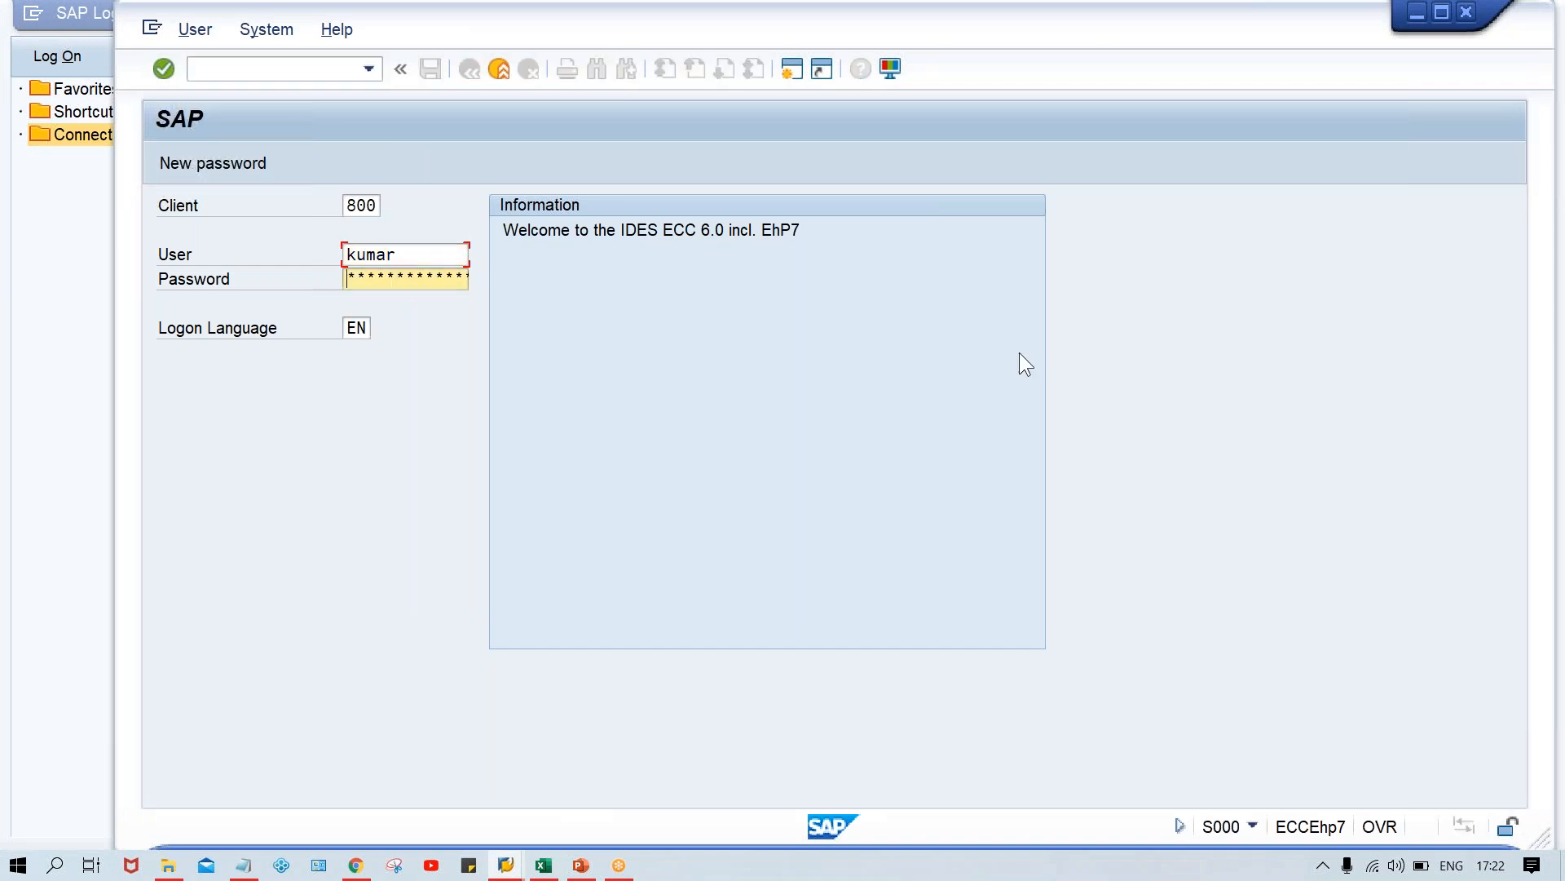
key("Caps_Lock")
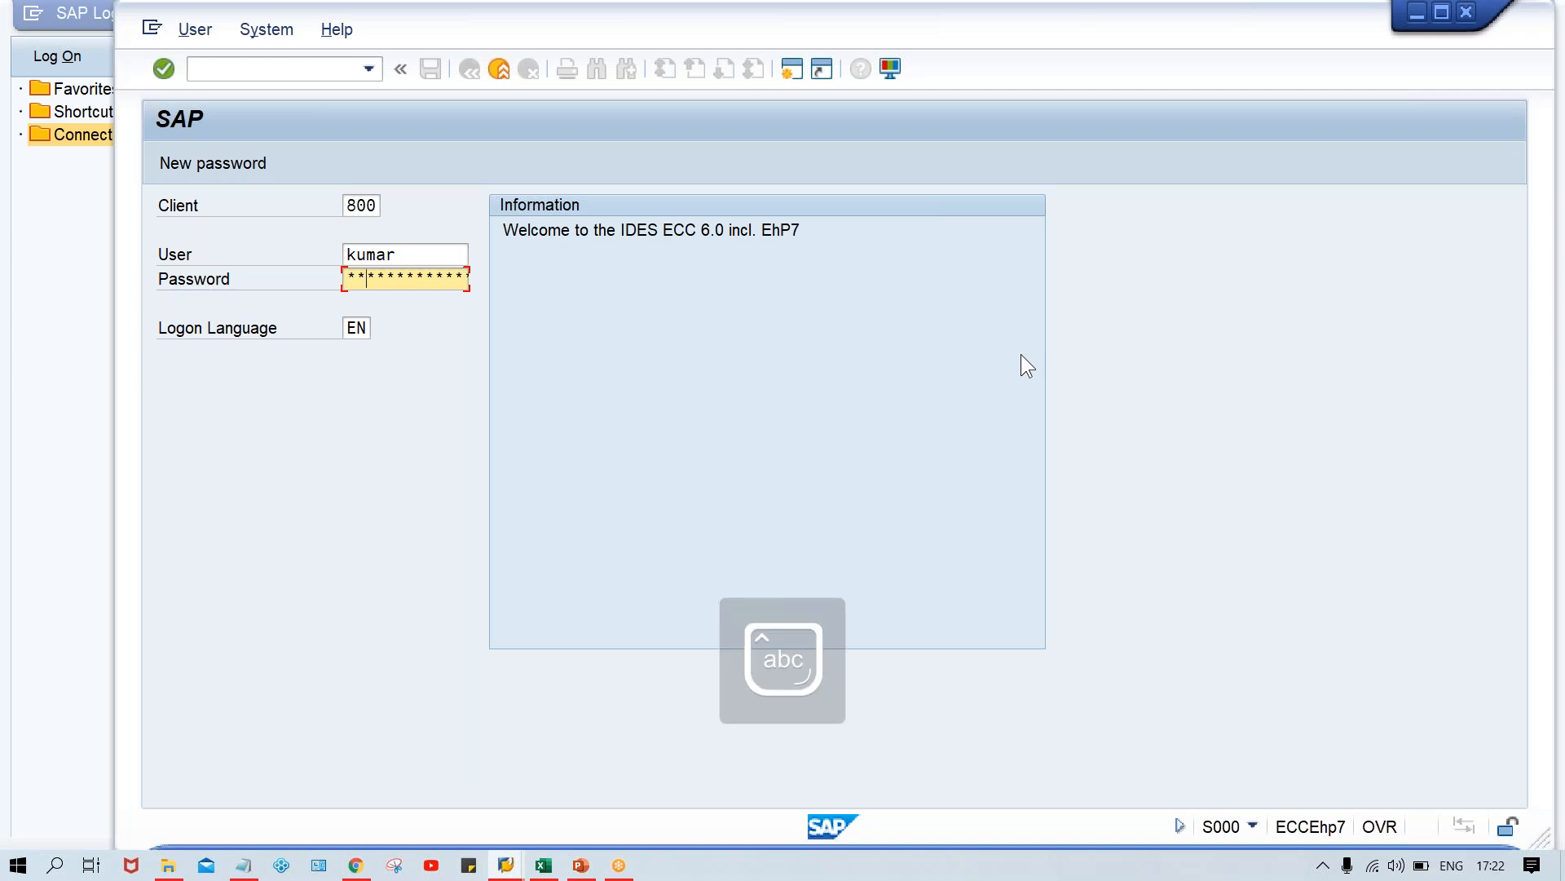
key("Return")
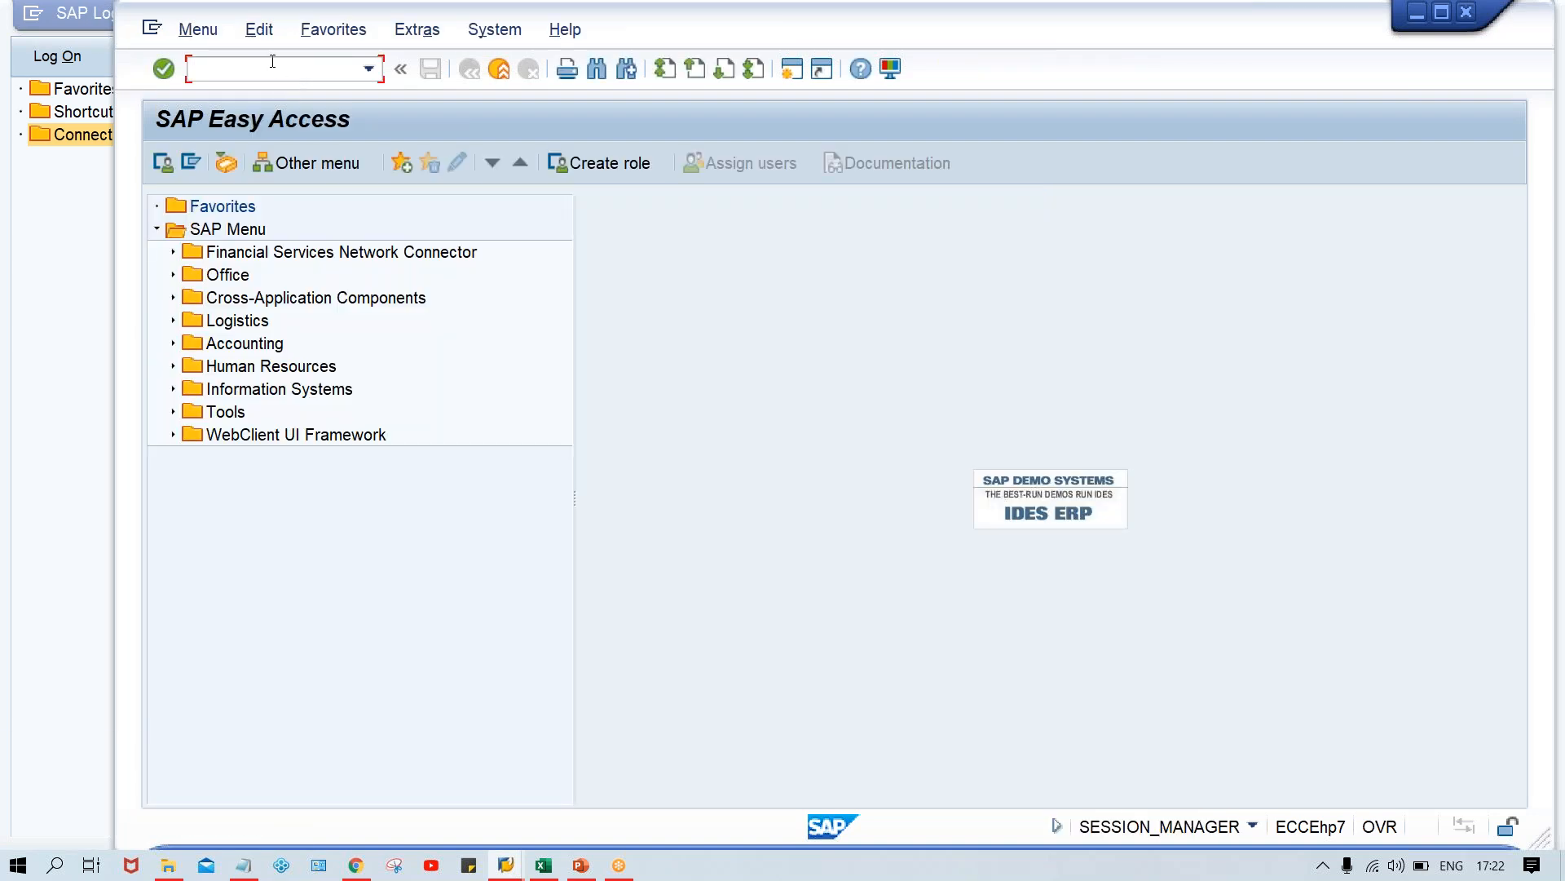
Open transaction OBD2 to maintain the customer account groups
key("Caps_Lock")
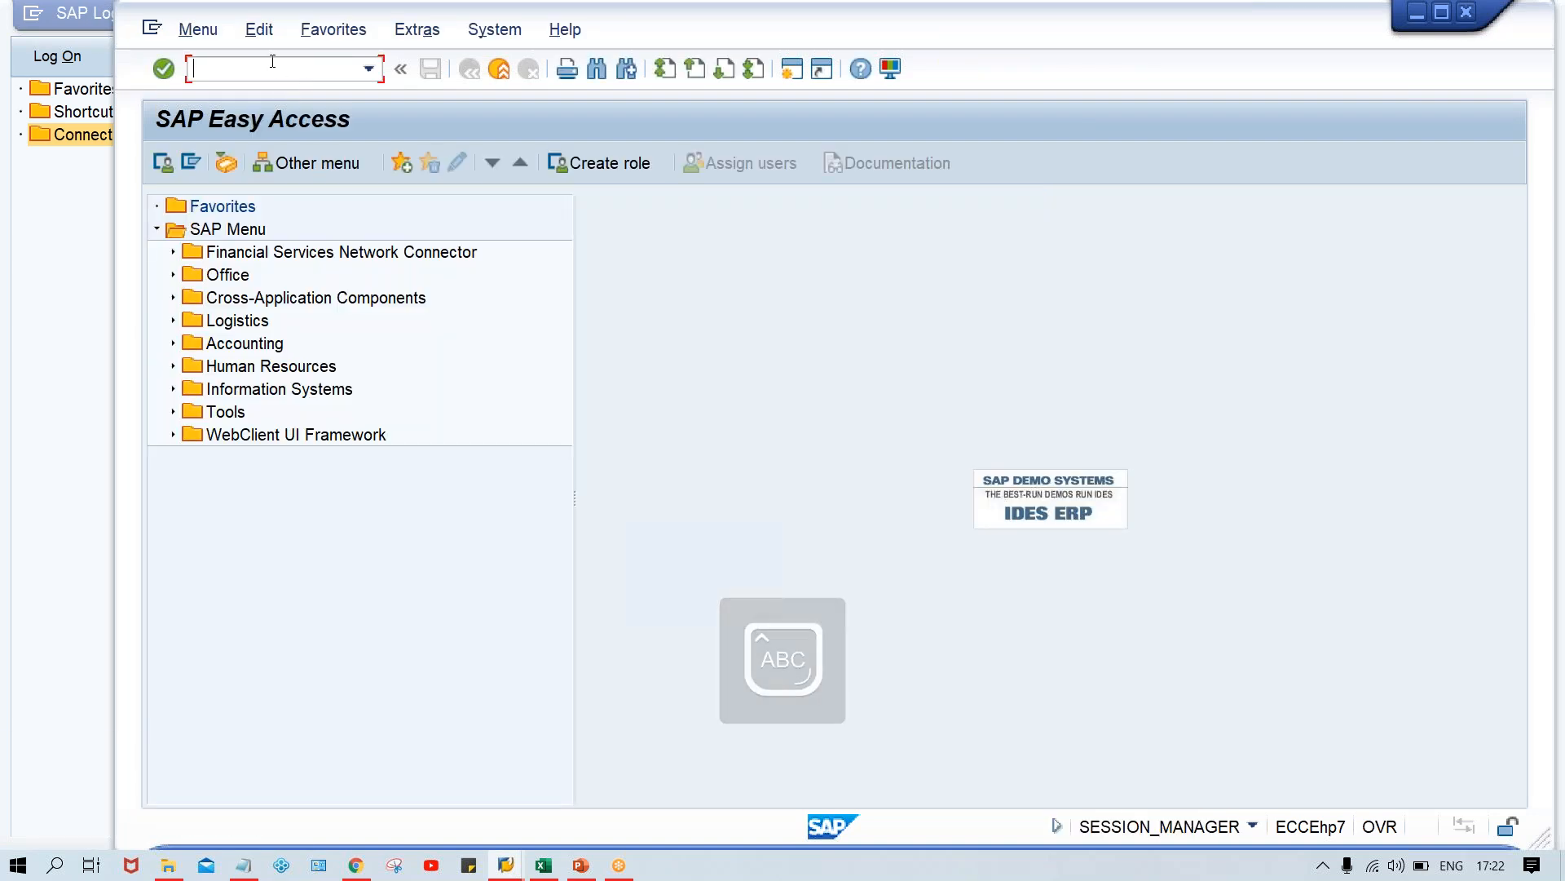
type("XD")
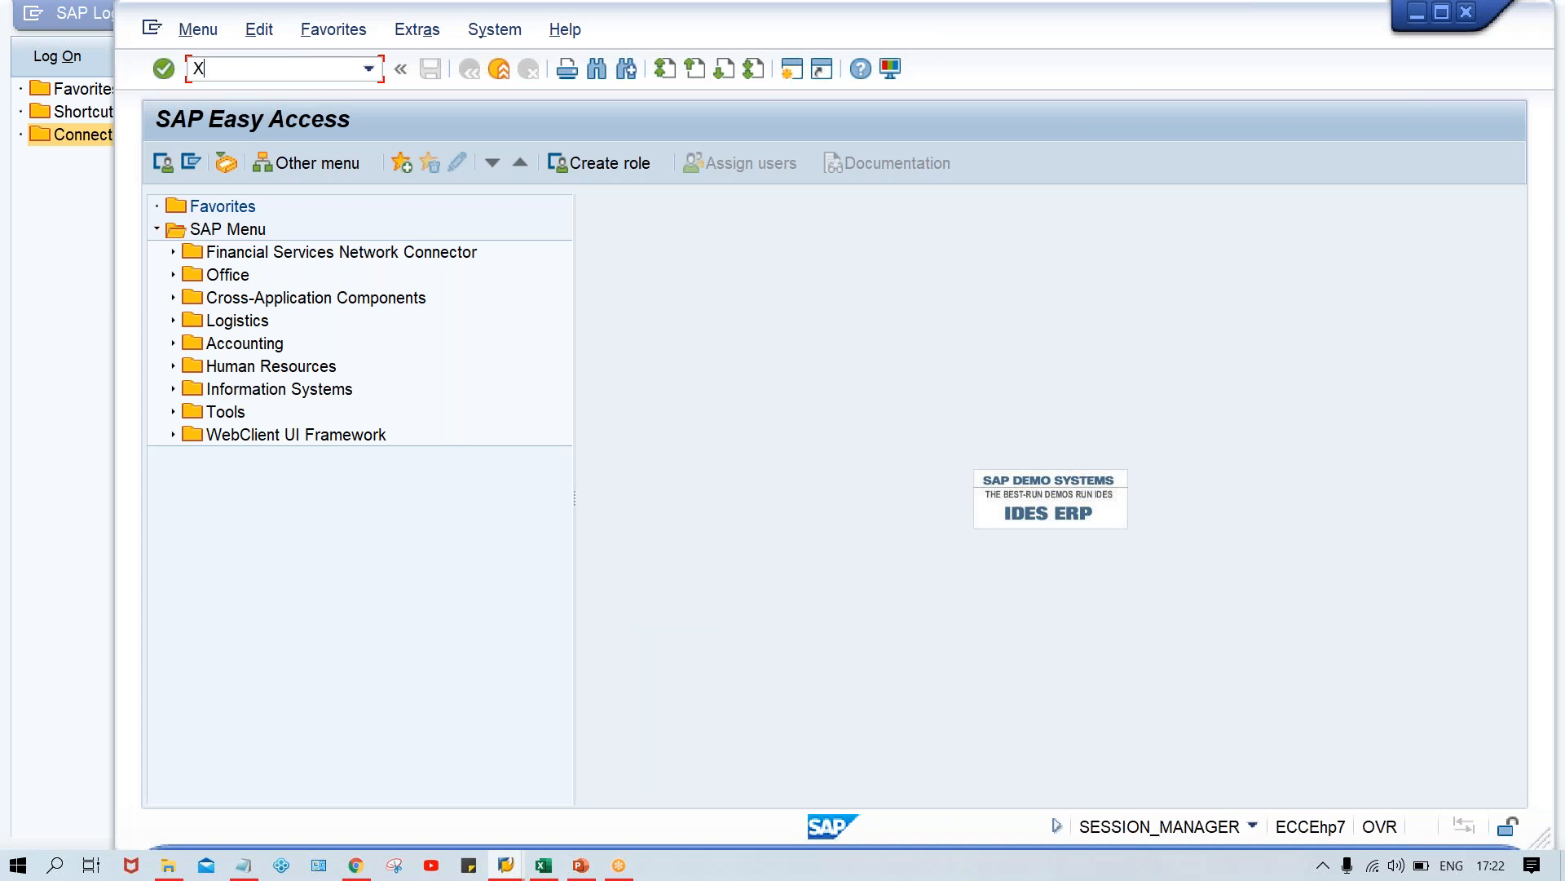
key("BackSpace")
key("BackSpace")
type("OBD2")
key("Return")
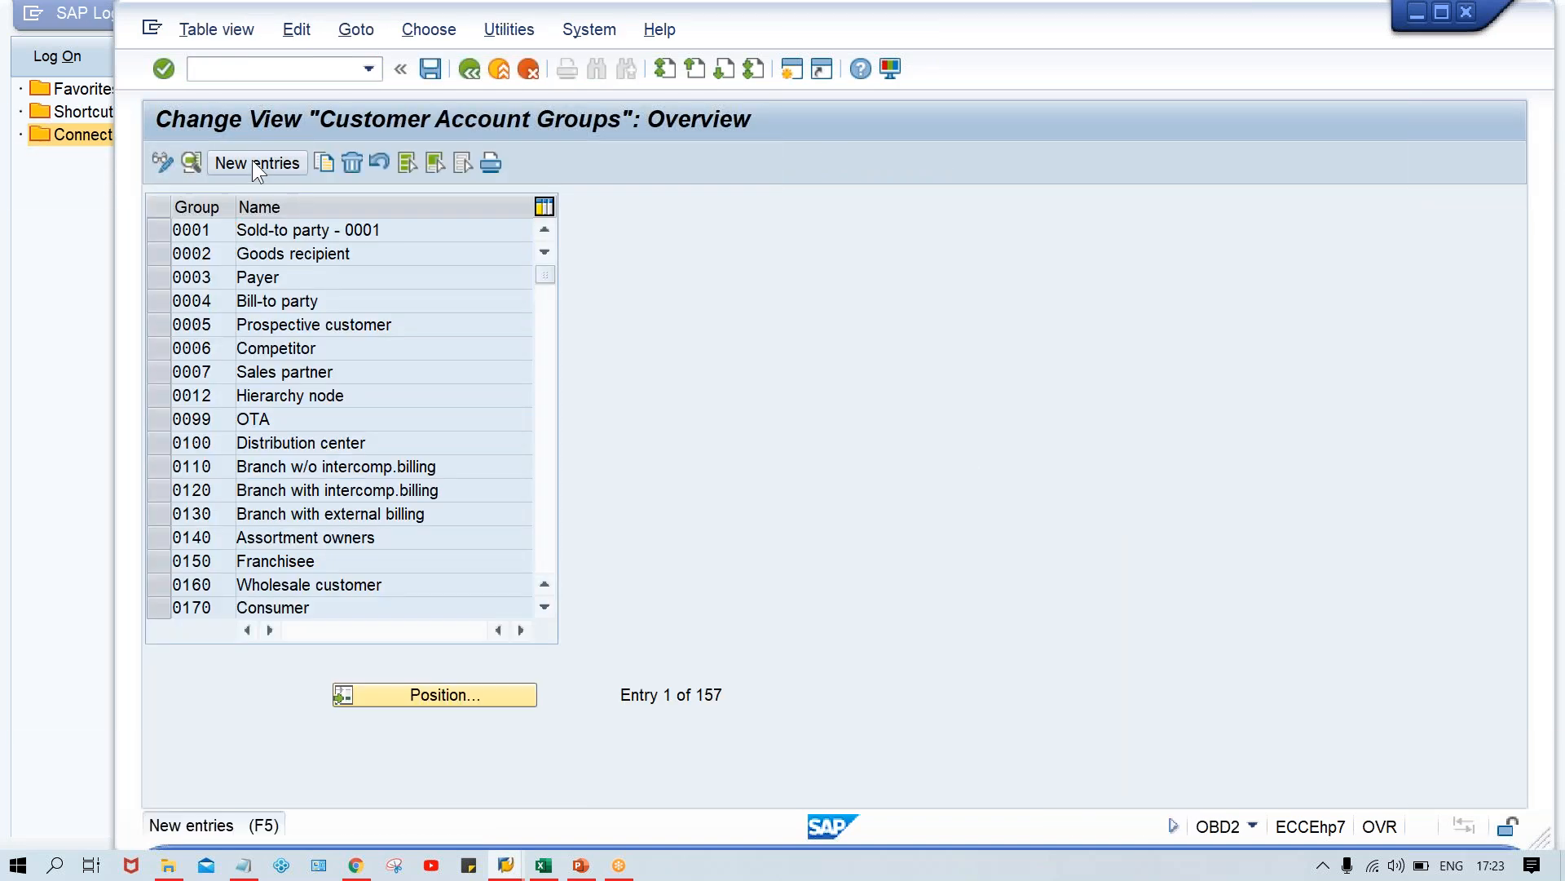
Create customer account group TM00 with the meaning TATA MOTOR and save it to the TATA MOTOR customizing request
left_click(251, 159)
type("T")
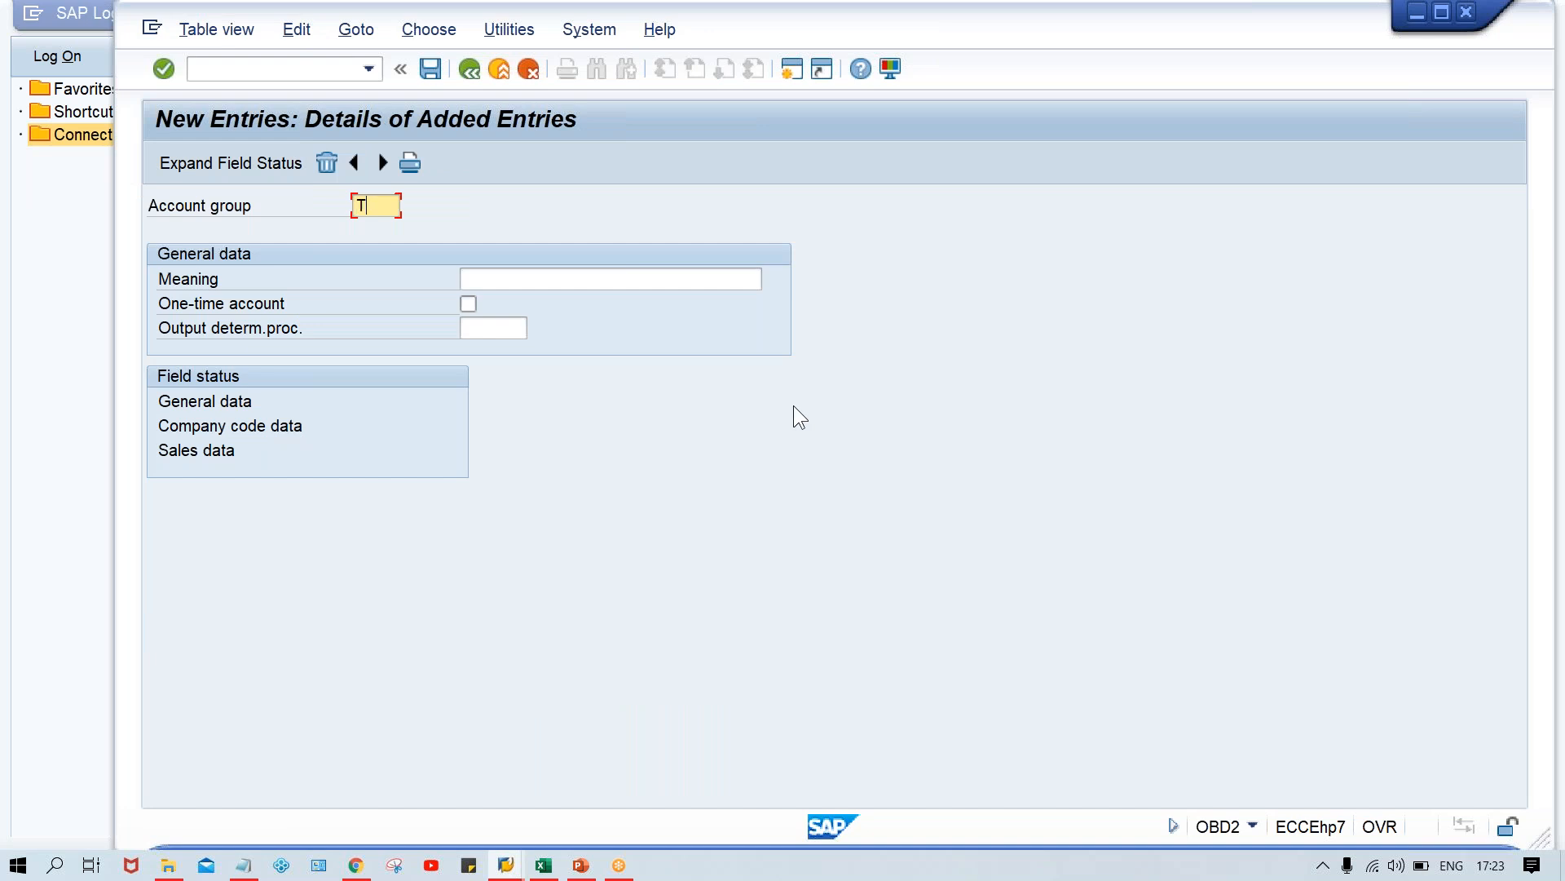
type("M00")
key("Tab")
key("Down")
key("Return")
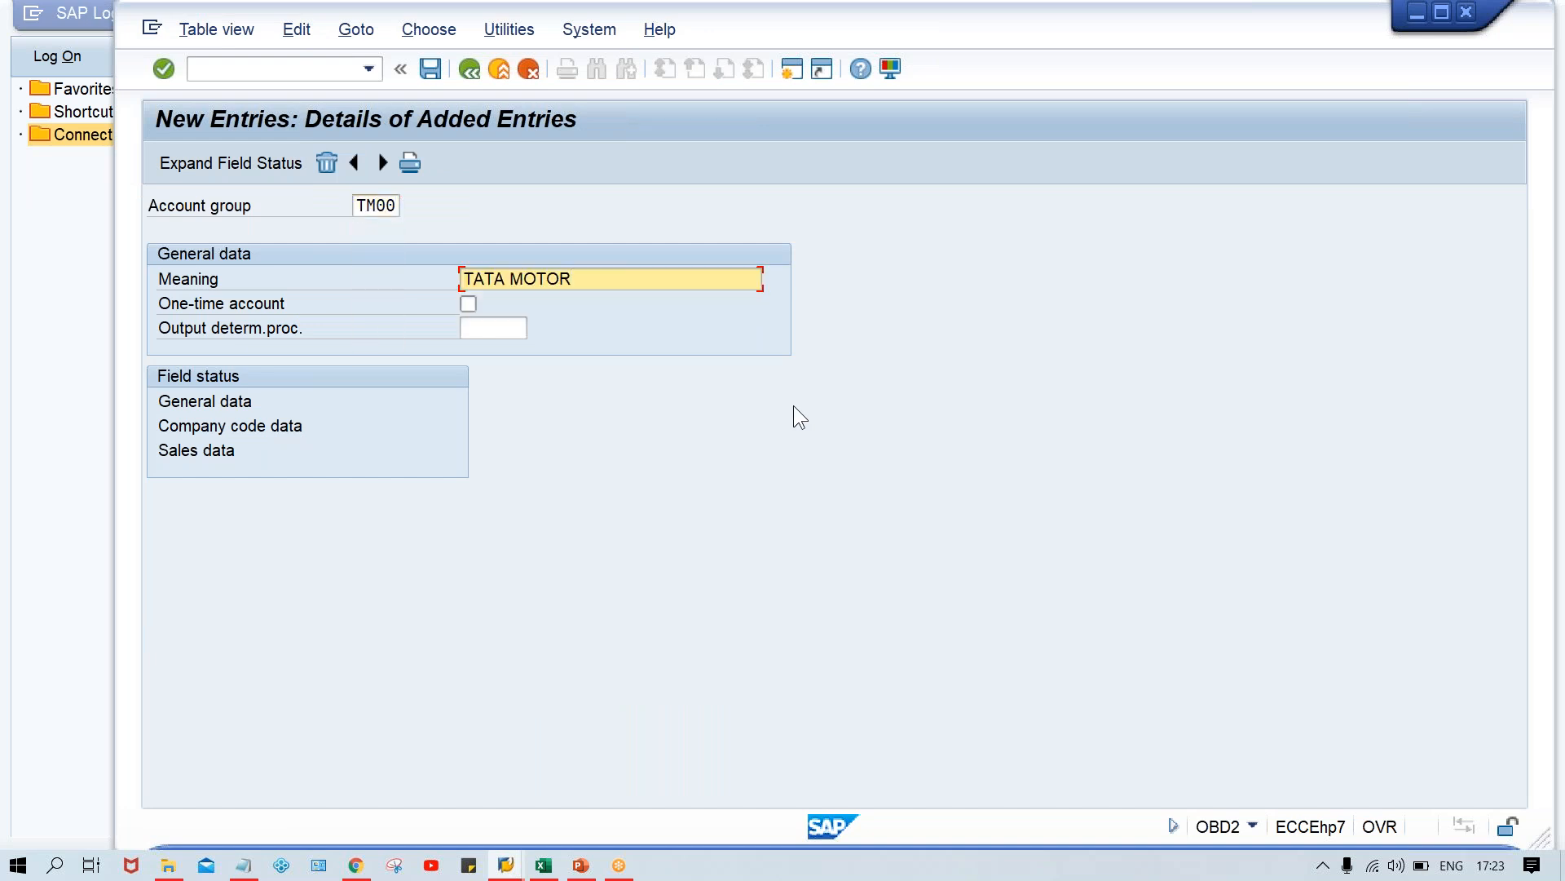
key("ctrl+s")
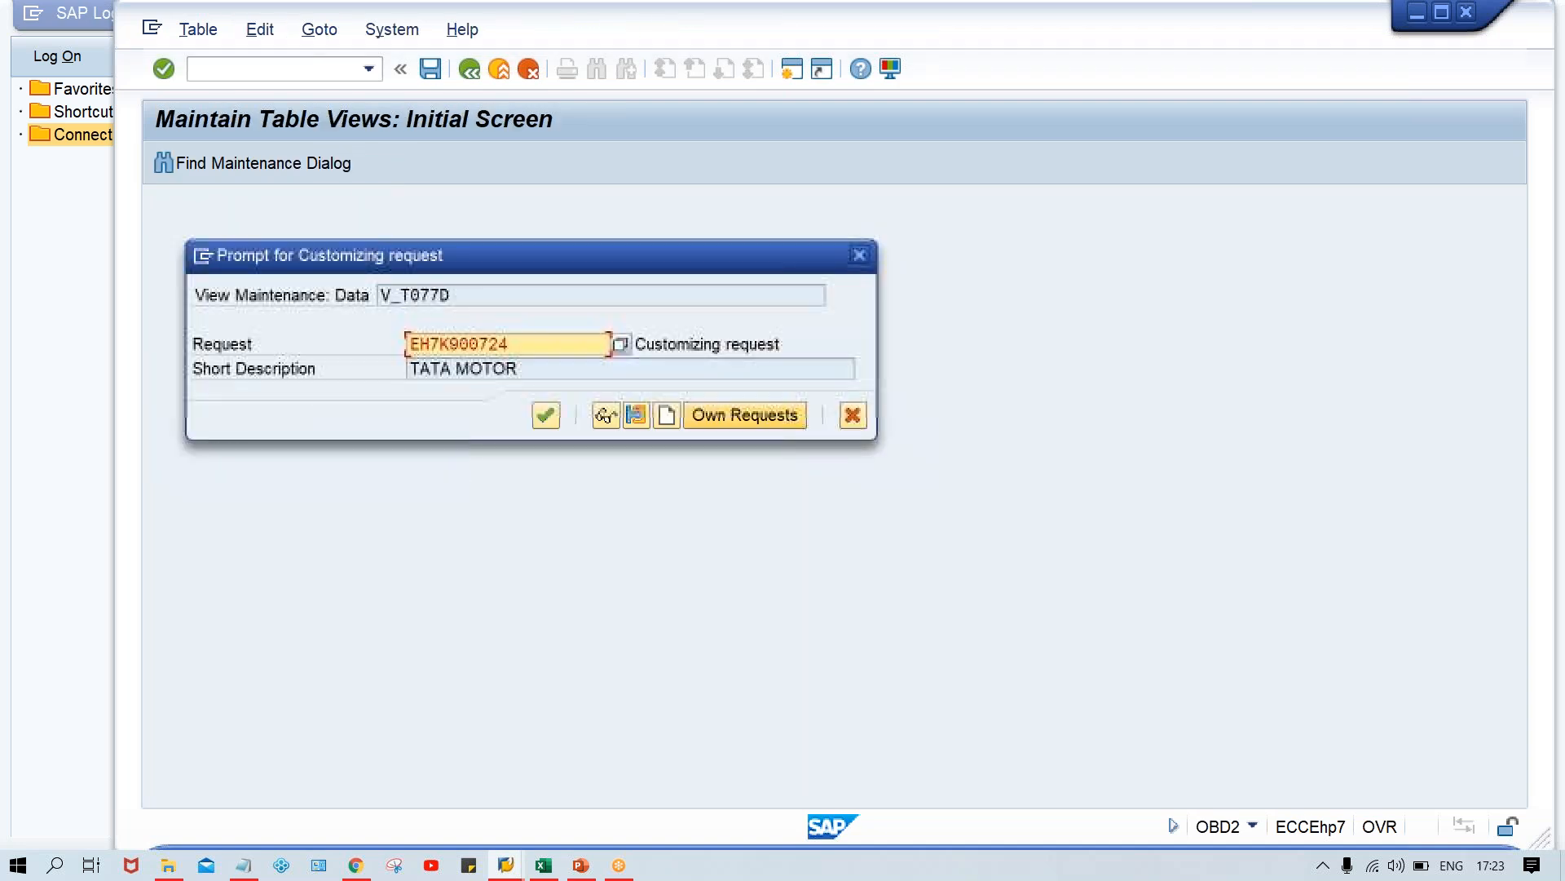
key("Return")
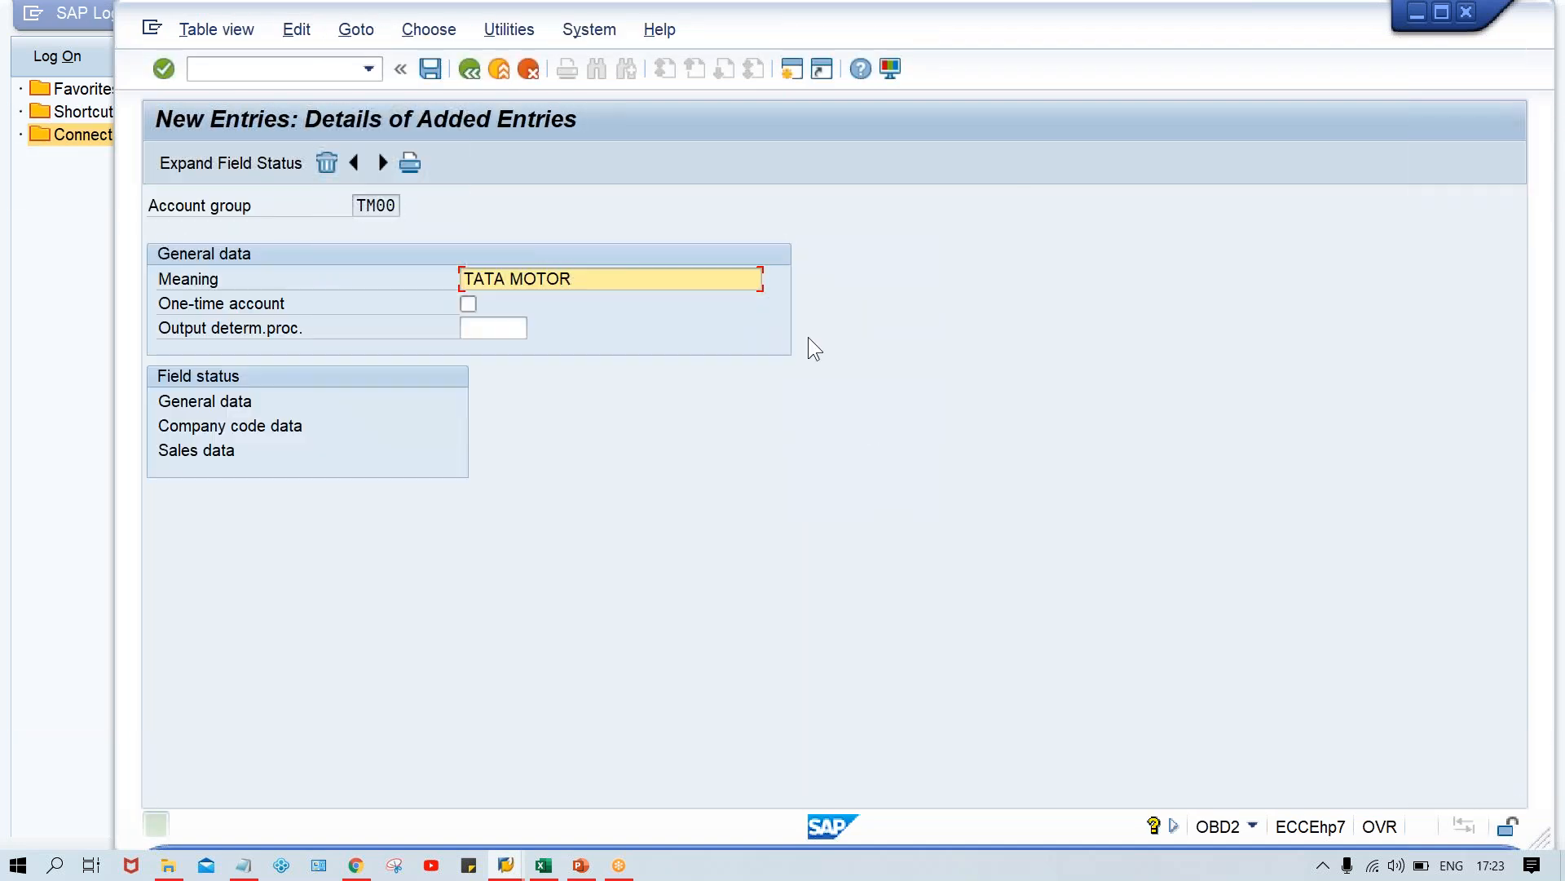
Open the general data field status of account group TM00 and look into its Address field group
left_click(218, 403)
double_click(218, 402)
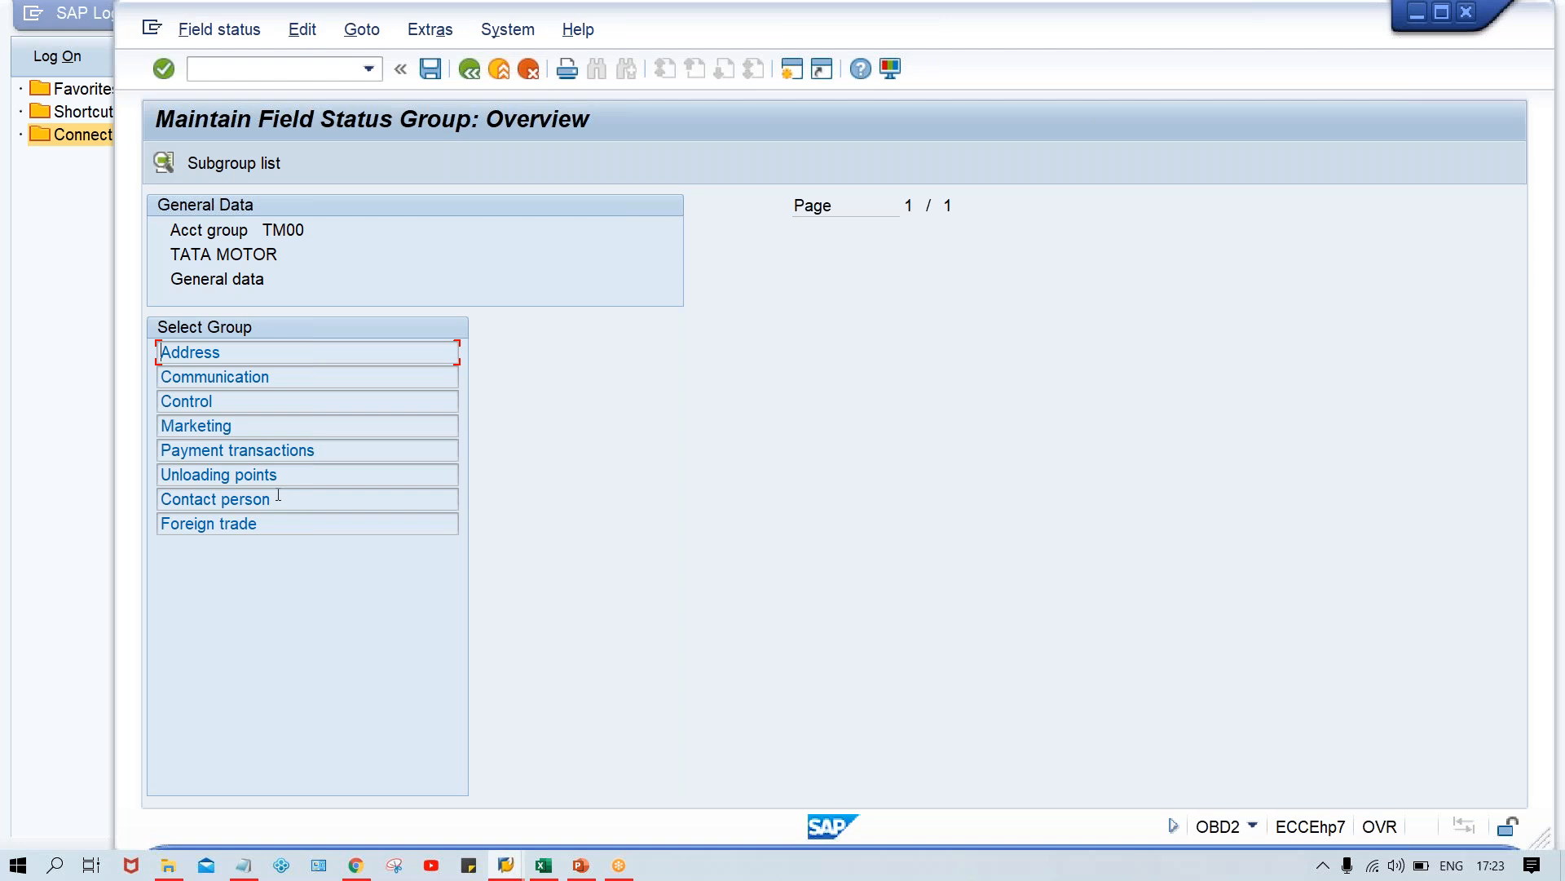
double_click(269, 355)
Check the Account Receivable slide in PowerPoint, return to SAP and open the customer number range intervals for changing in transaction XDN1
mouse_move(587, 874)
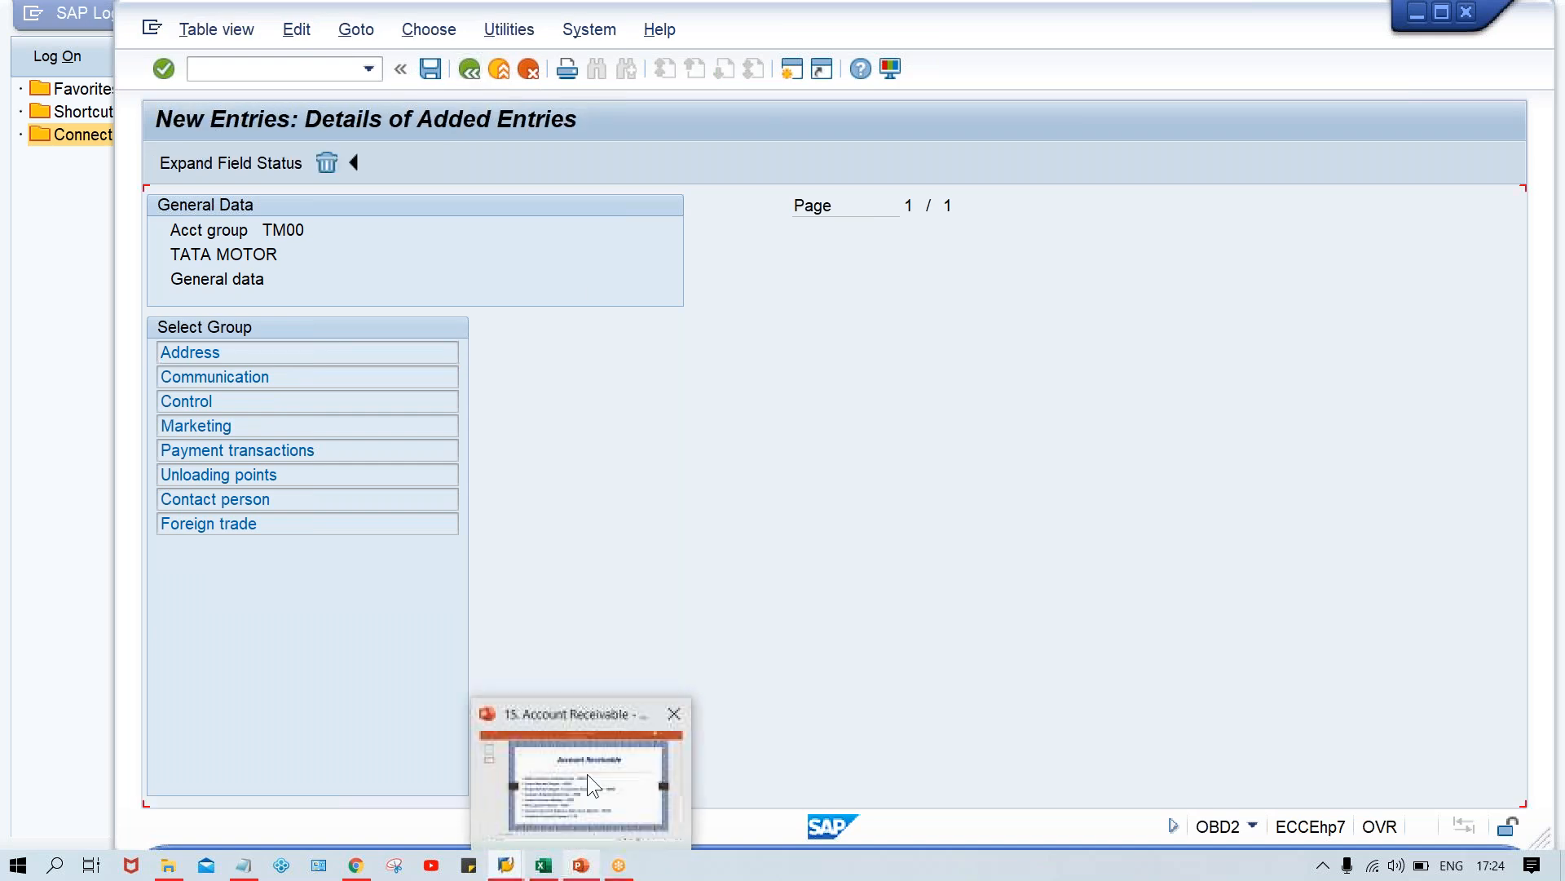
left_click(587, 770)
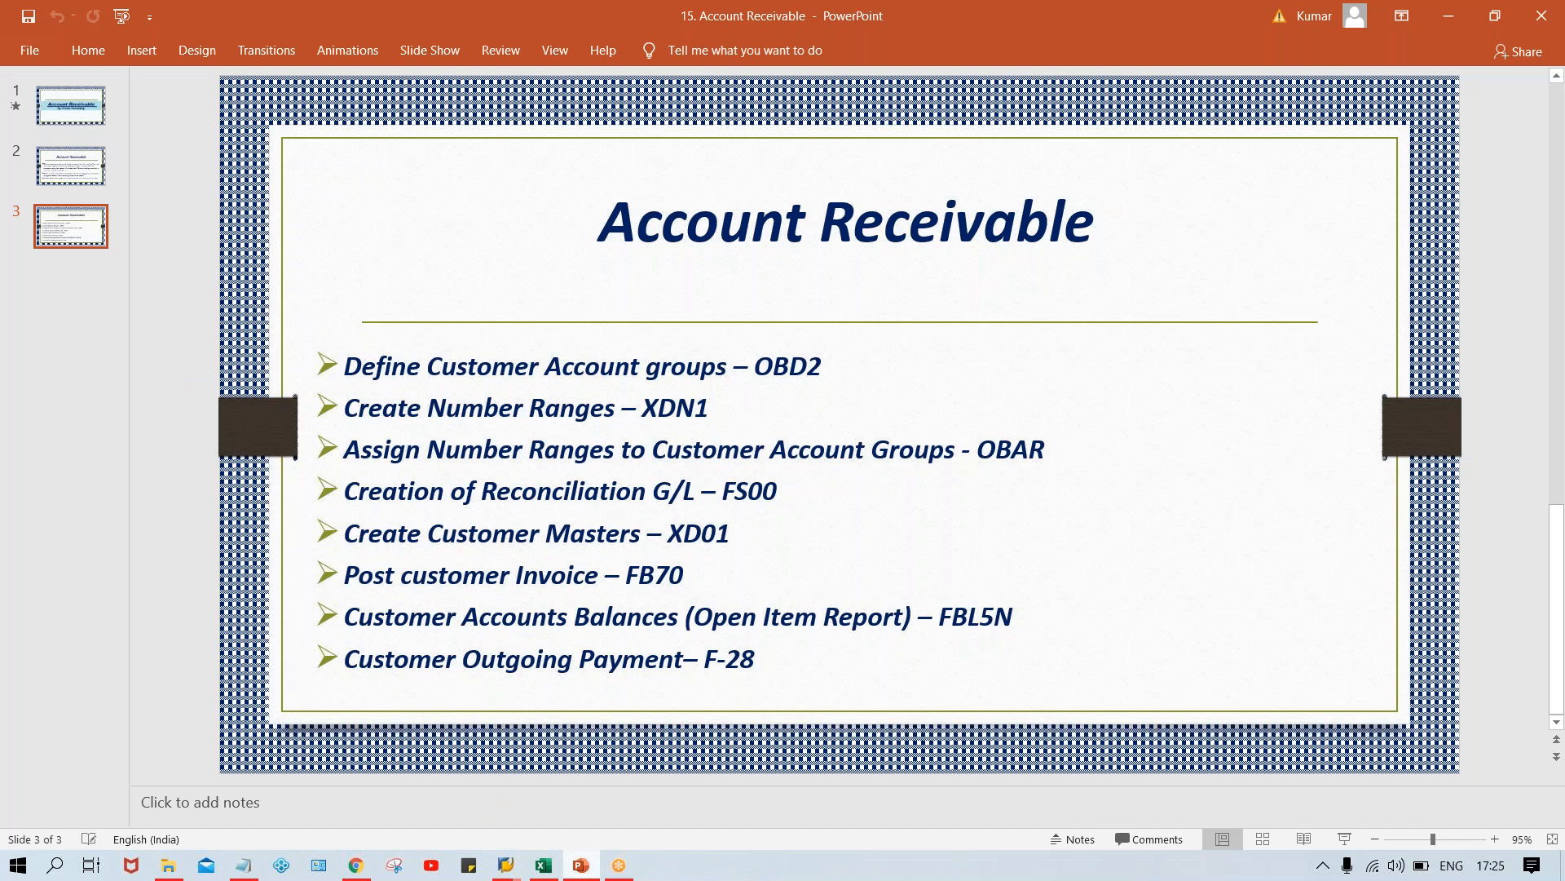
mouse_move(505, 866)
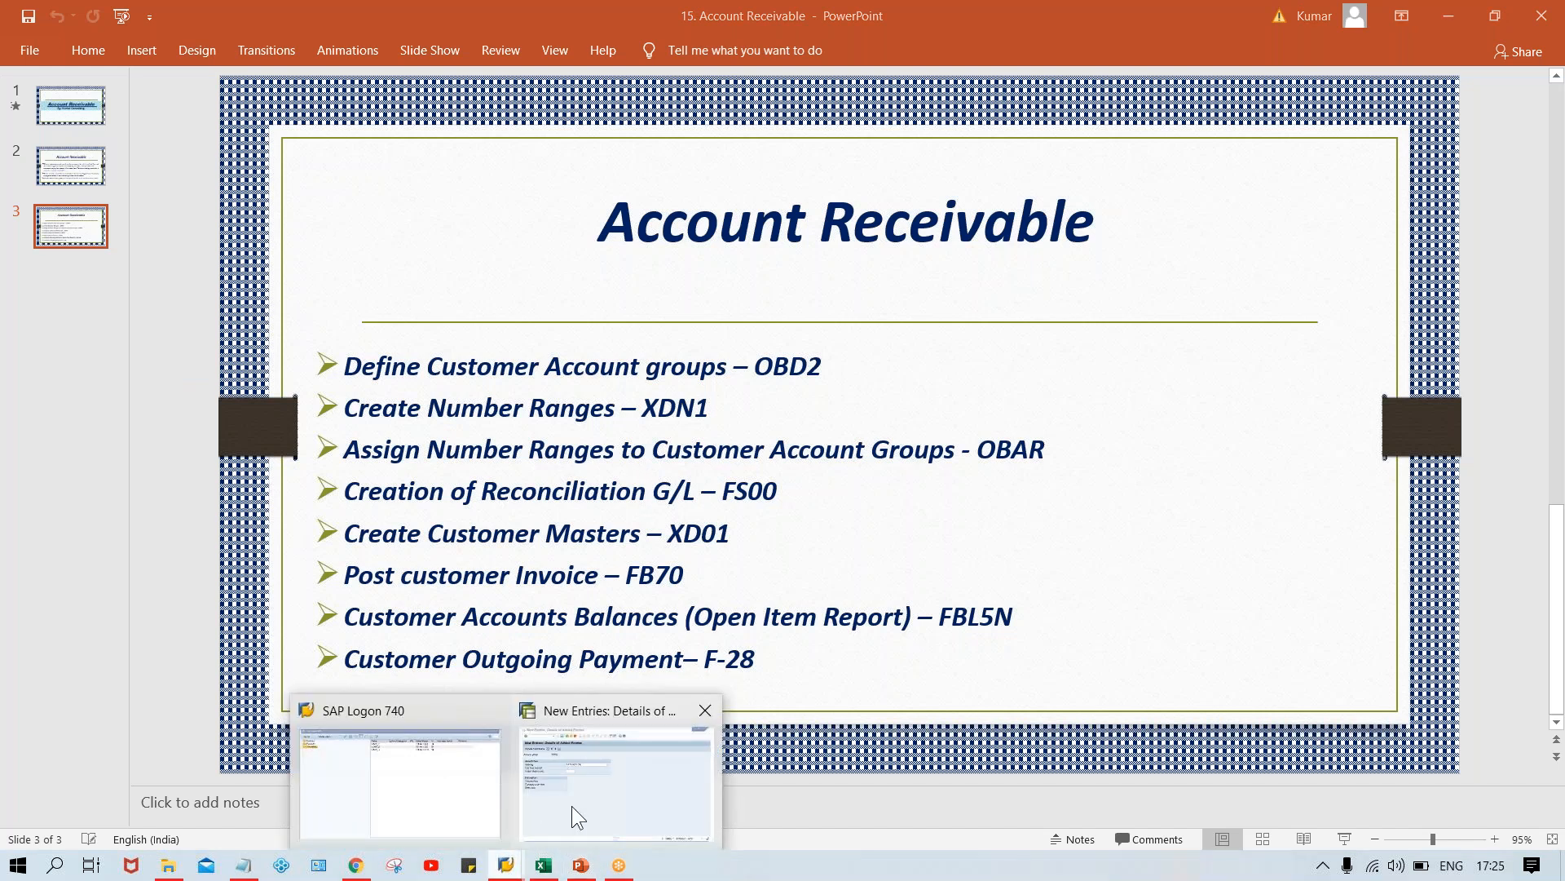
left_click(523, 764)
left_click(287, 68)
type("/NXDN1")
key("Return")
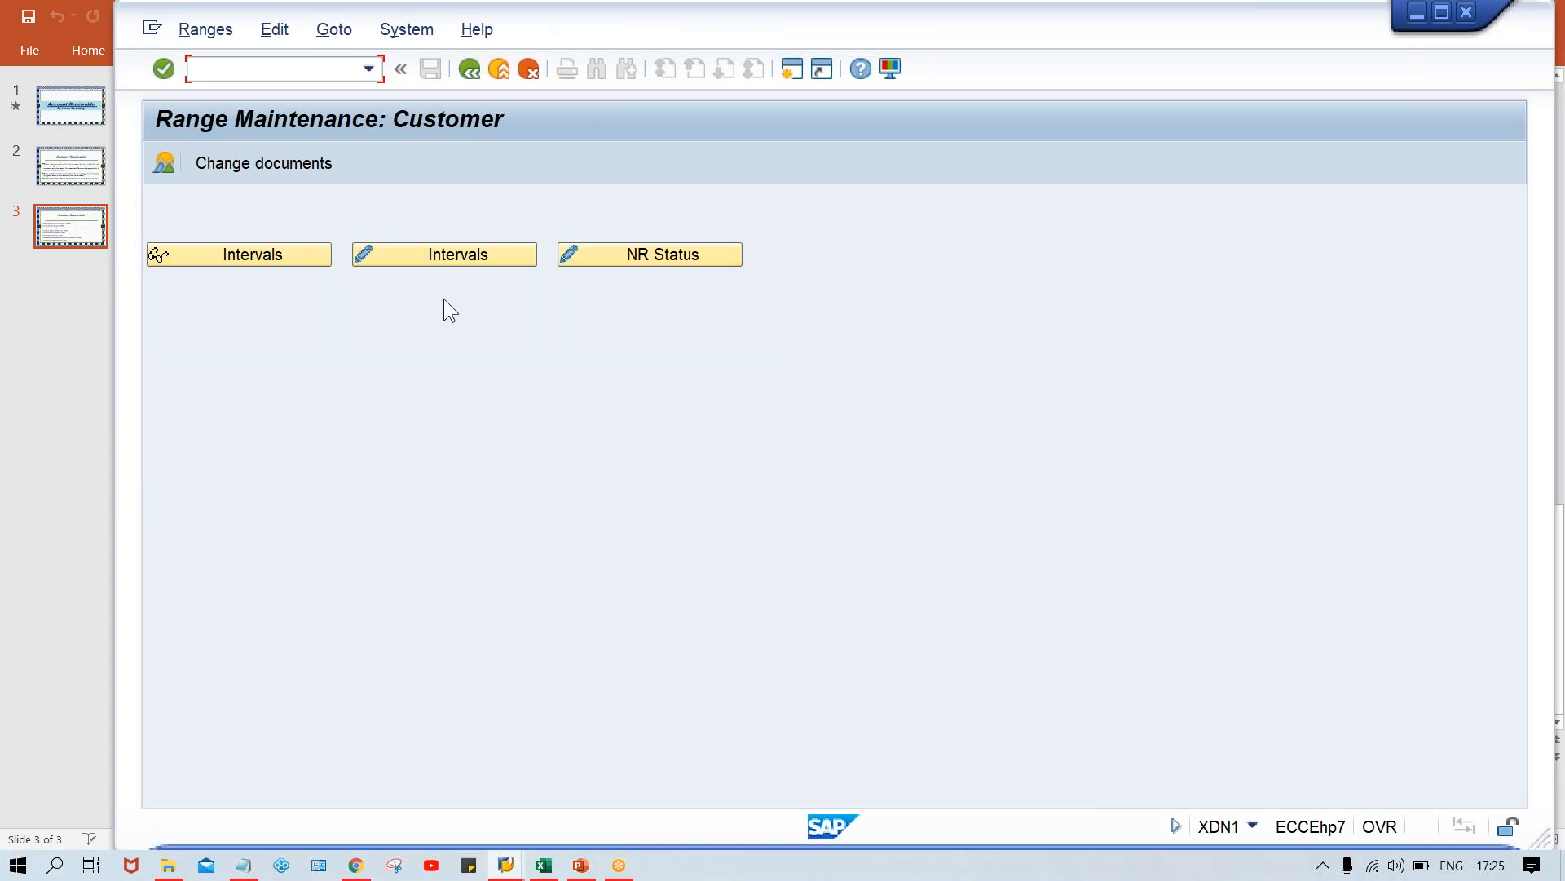
left_click(449, 263)
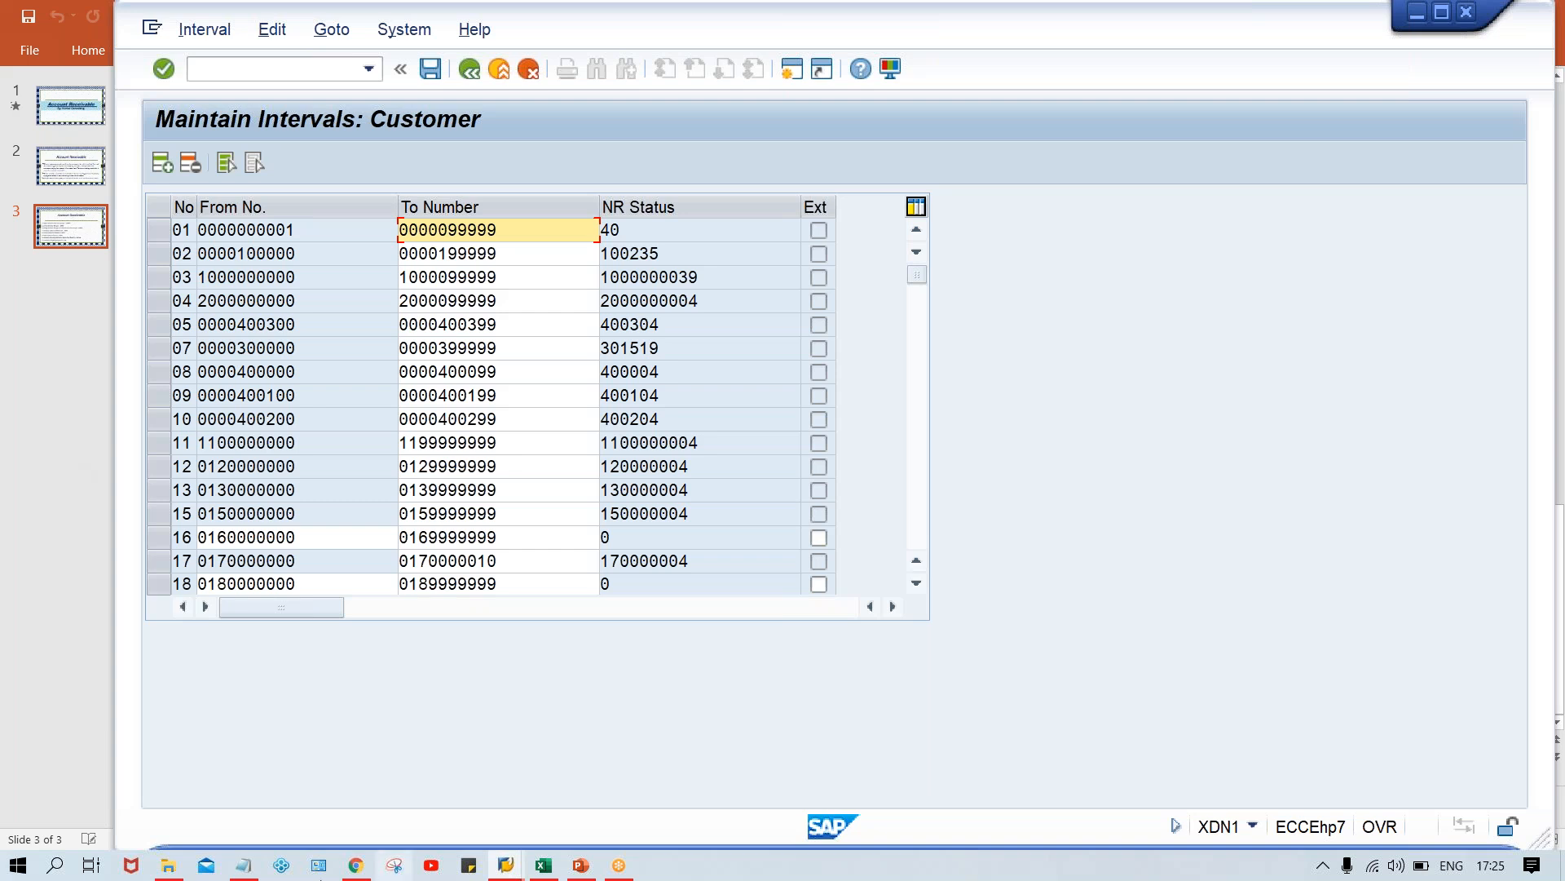
Switch to Excel and enter the example number range 1000 to 1999 in cells H6 and I6
left_click(545, 868)
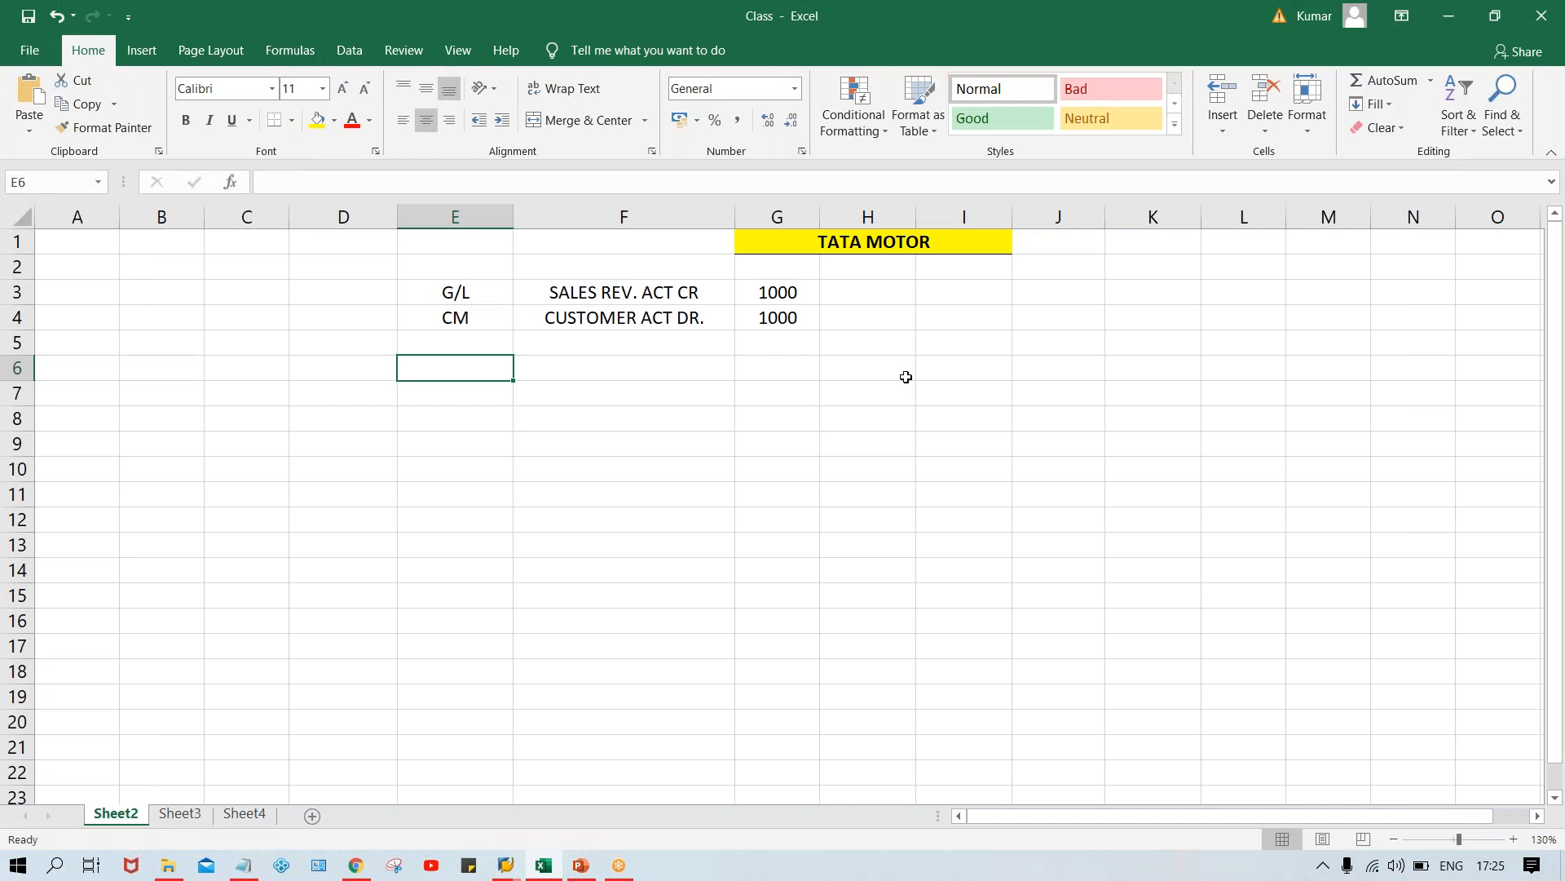
left_click(867, 376)
type("1000")
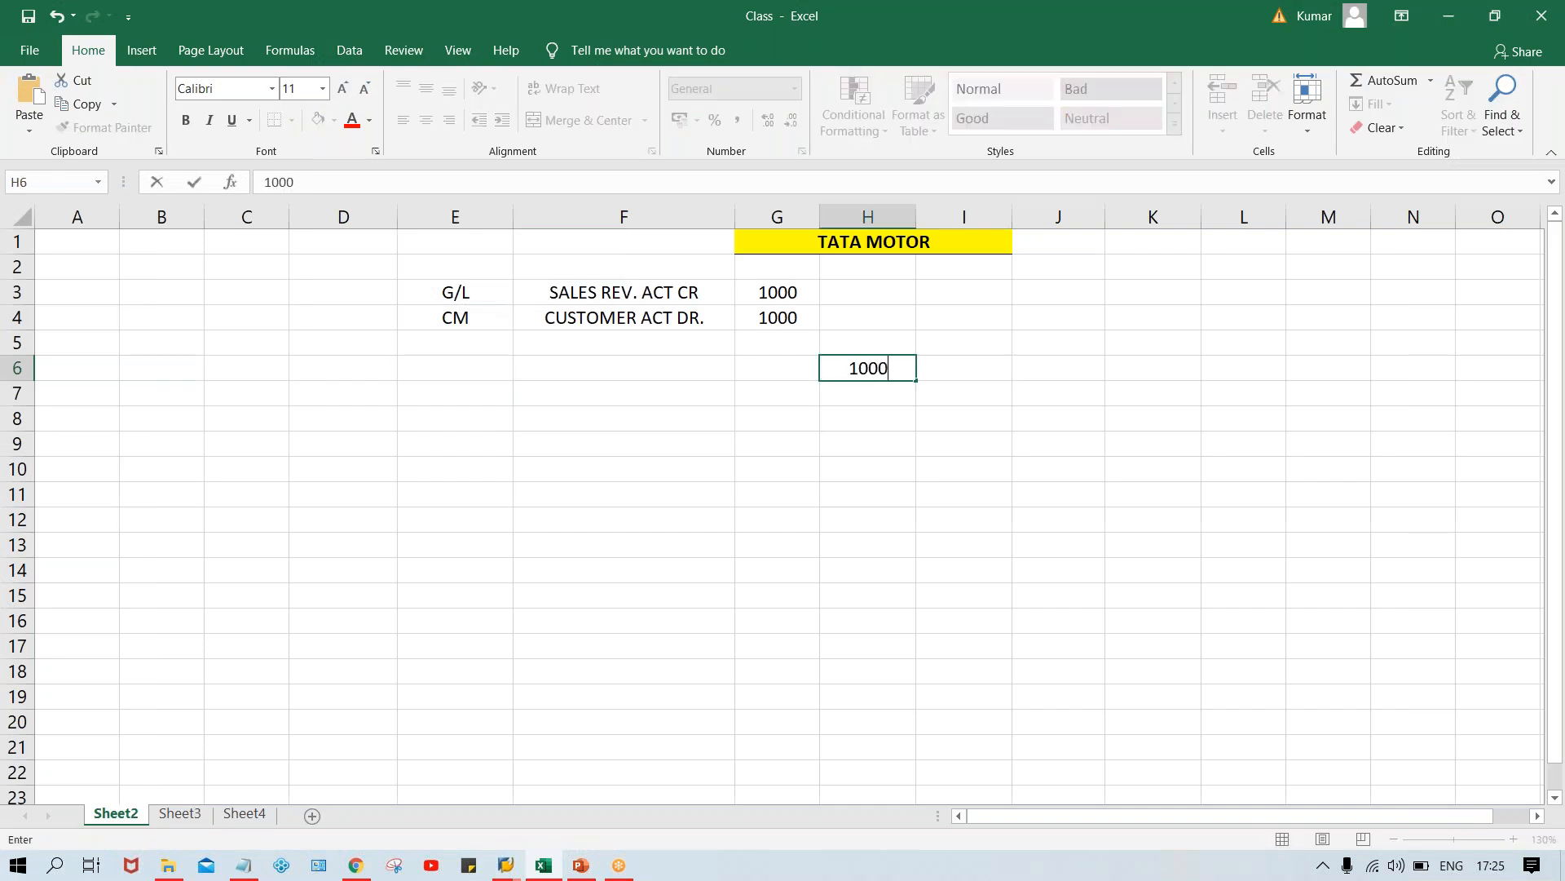
key("Tab")
type("1999")
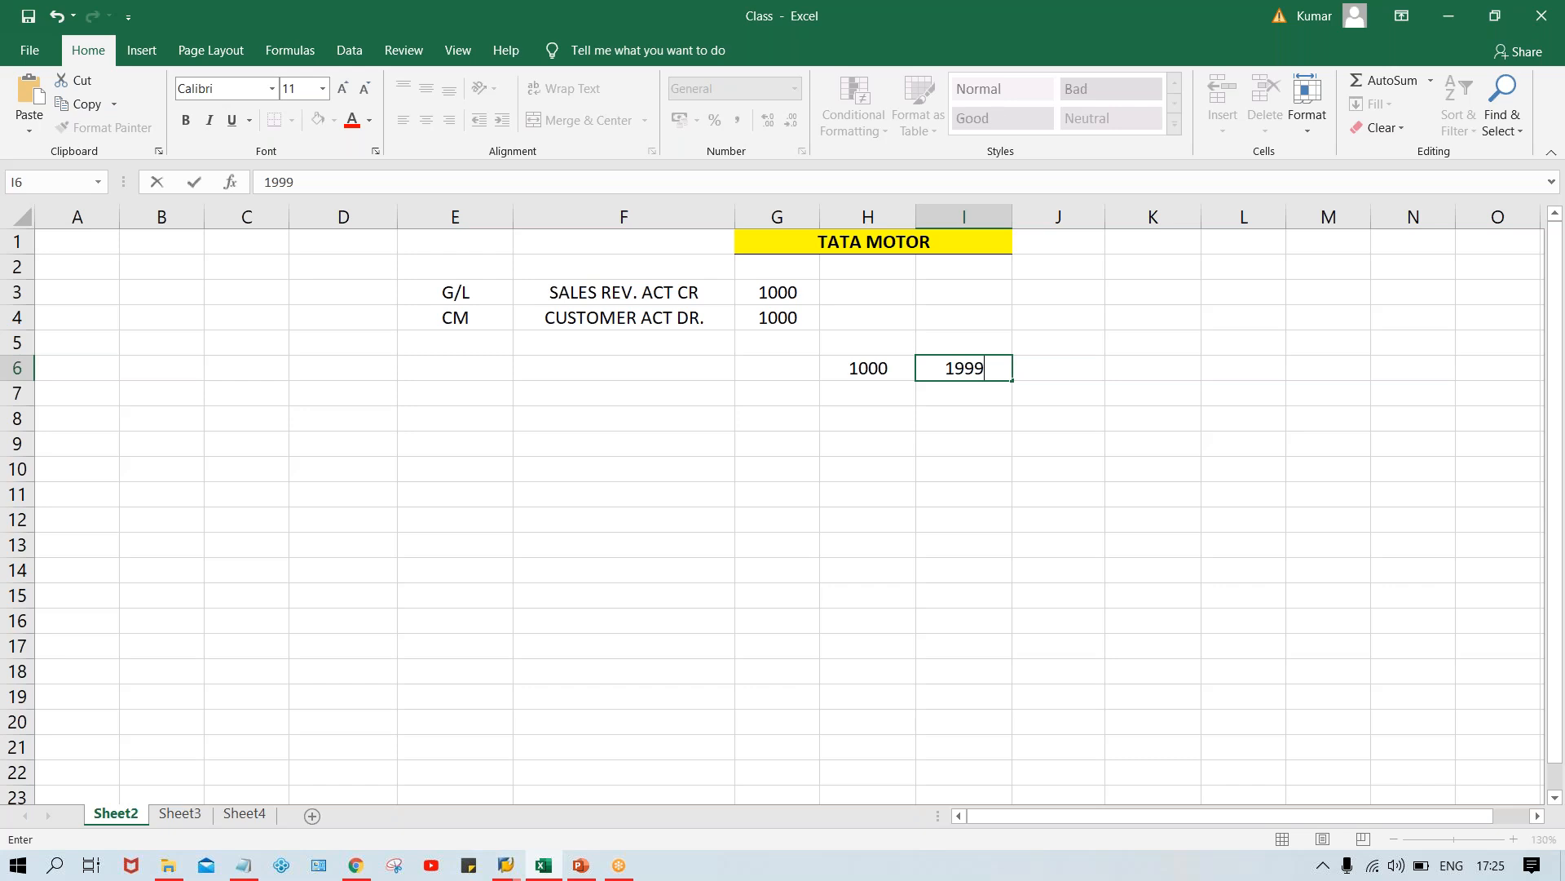
key("Tab")
Enter the overlapping example range 1500 to 2500 in cells H5 and I5 and highlight it
key("Left")
key("Left")
key("Up")
type("1500")
key("Tab")
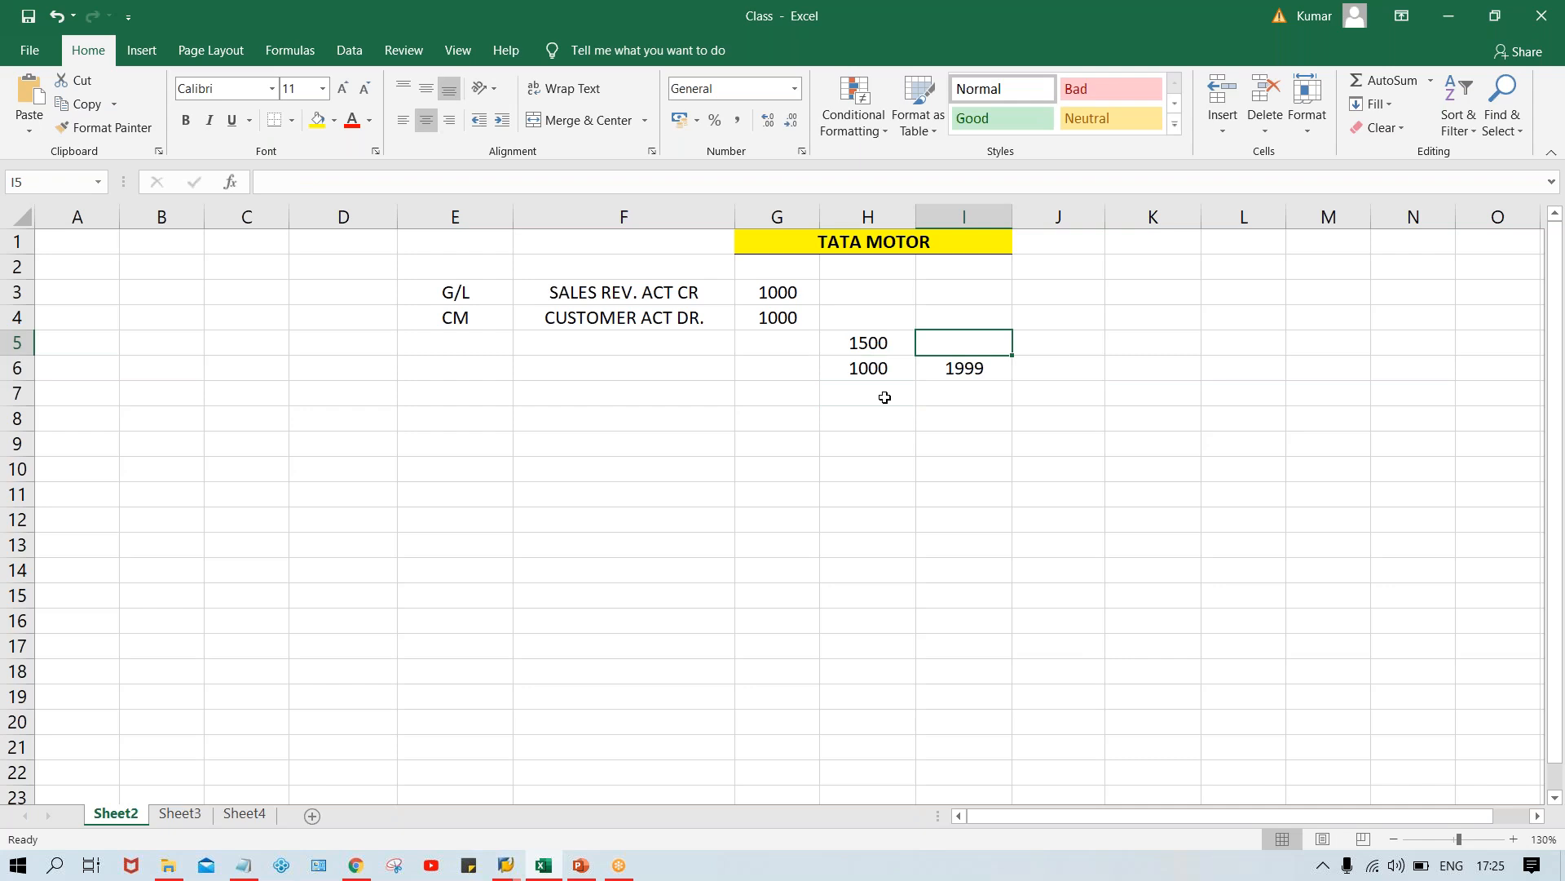
type("2500")
key("Return")
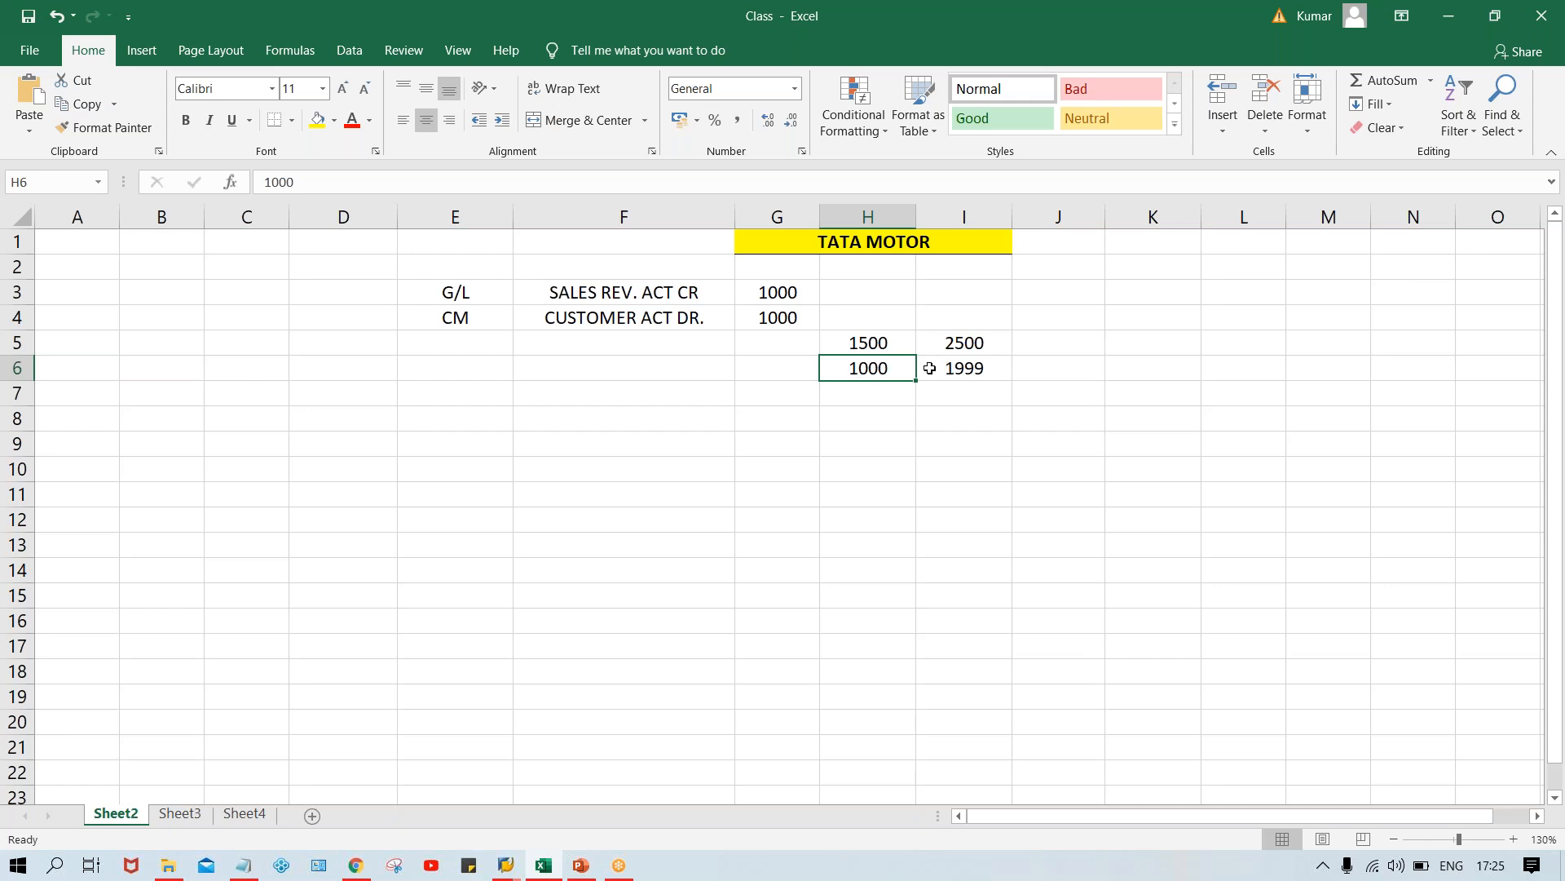
left_click_drag(875, 342, 935, 344)
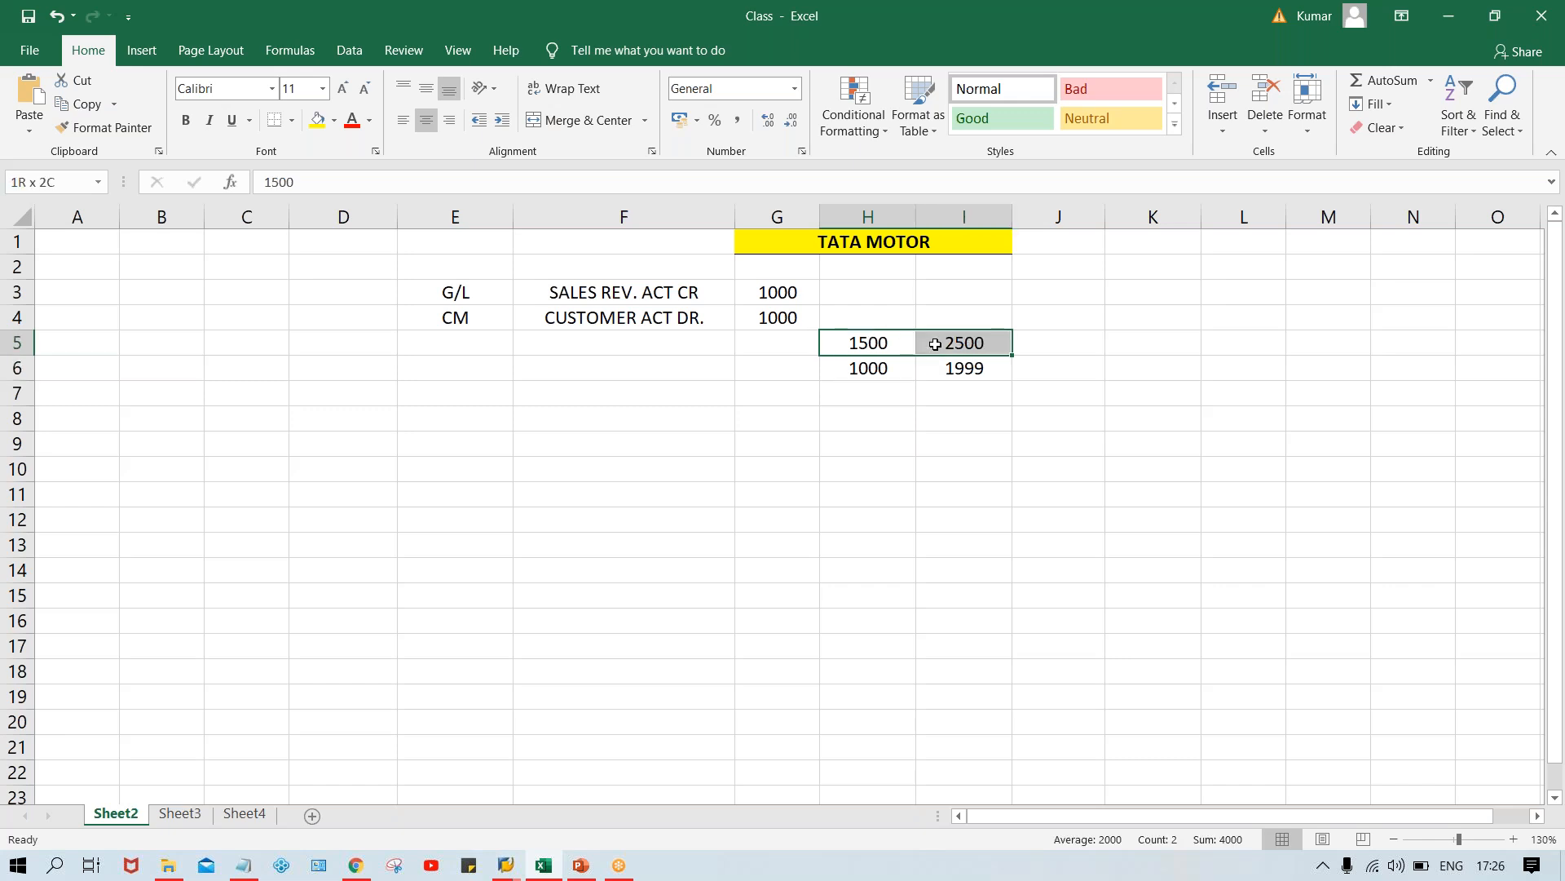
left_click_drag(935, 345, 934, 345)
Switch to SAP and try to insert customer number range interval 06 from 1000 to 1999
left_click(511, 869)
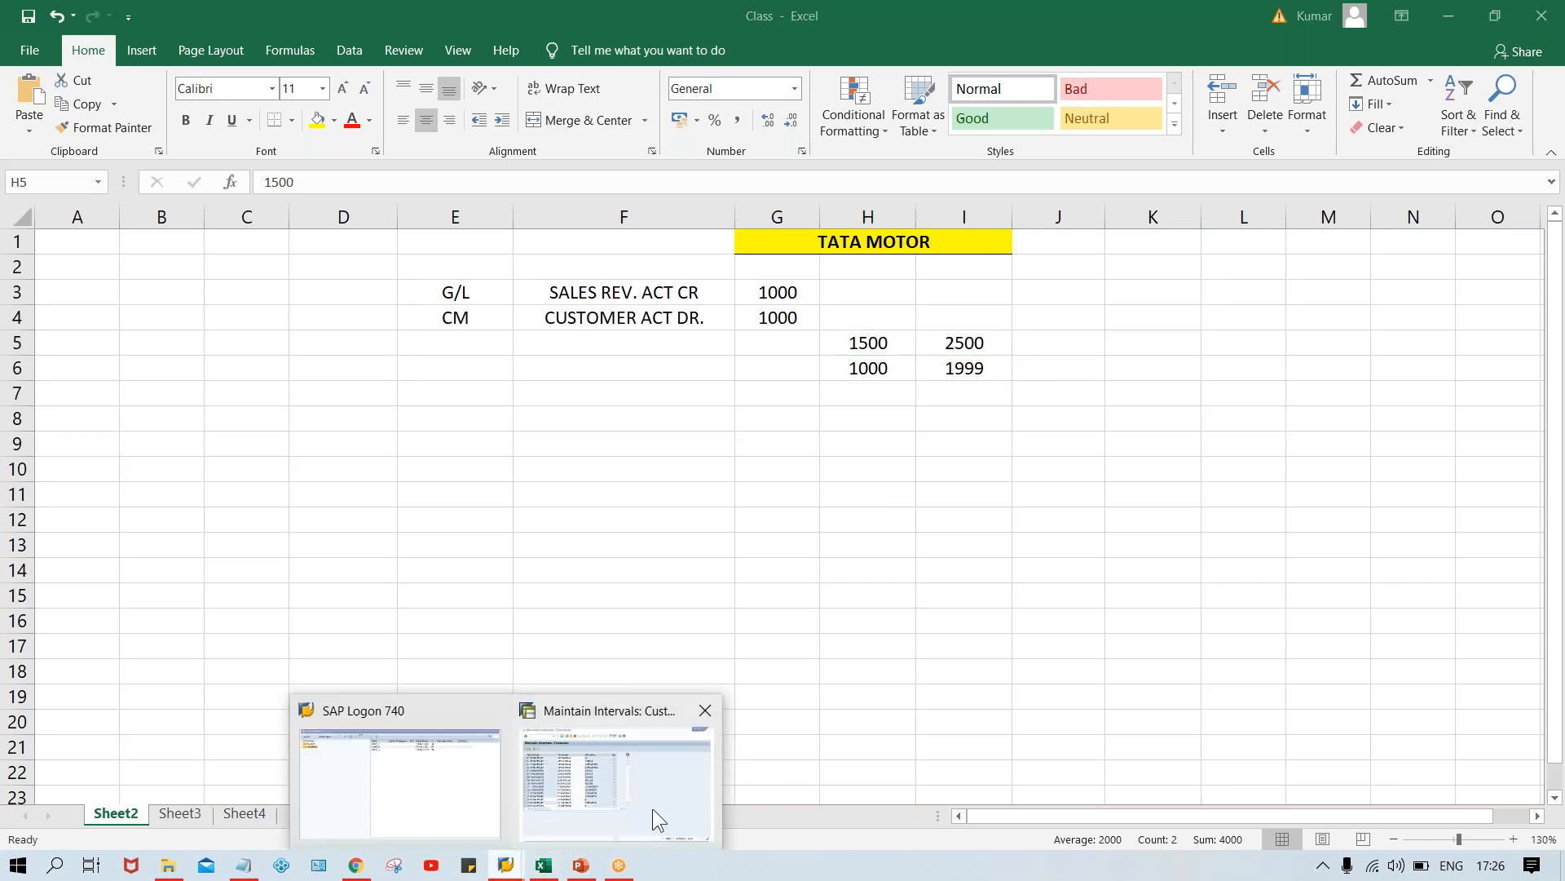
left_click(652, 809)
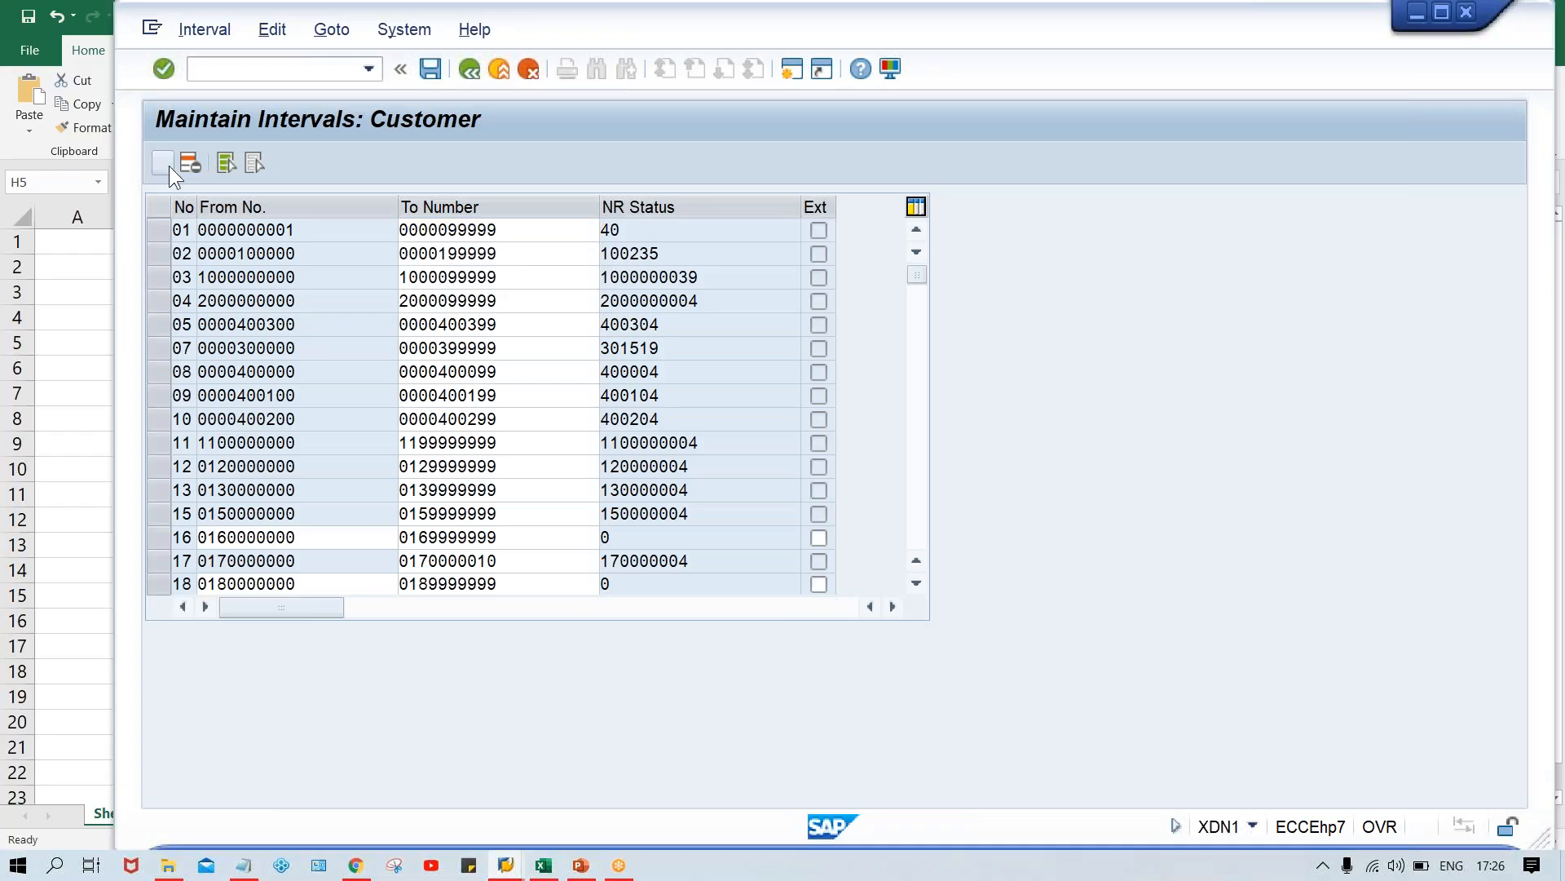
left_click(169, 165)
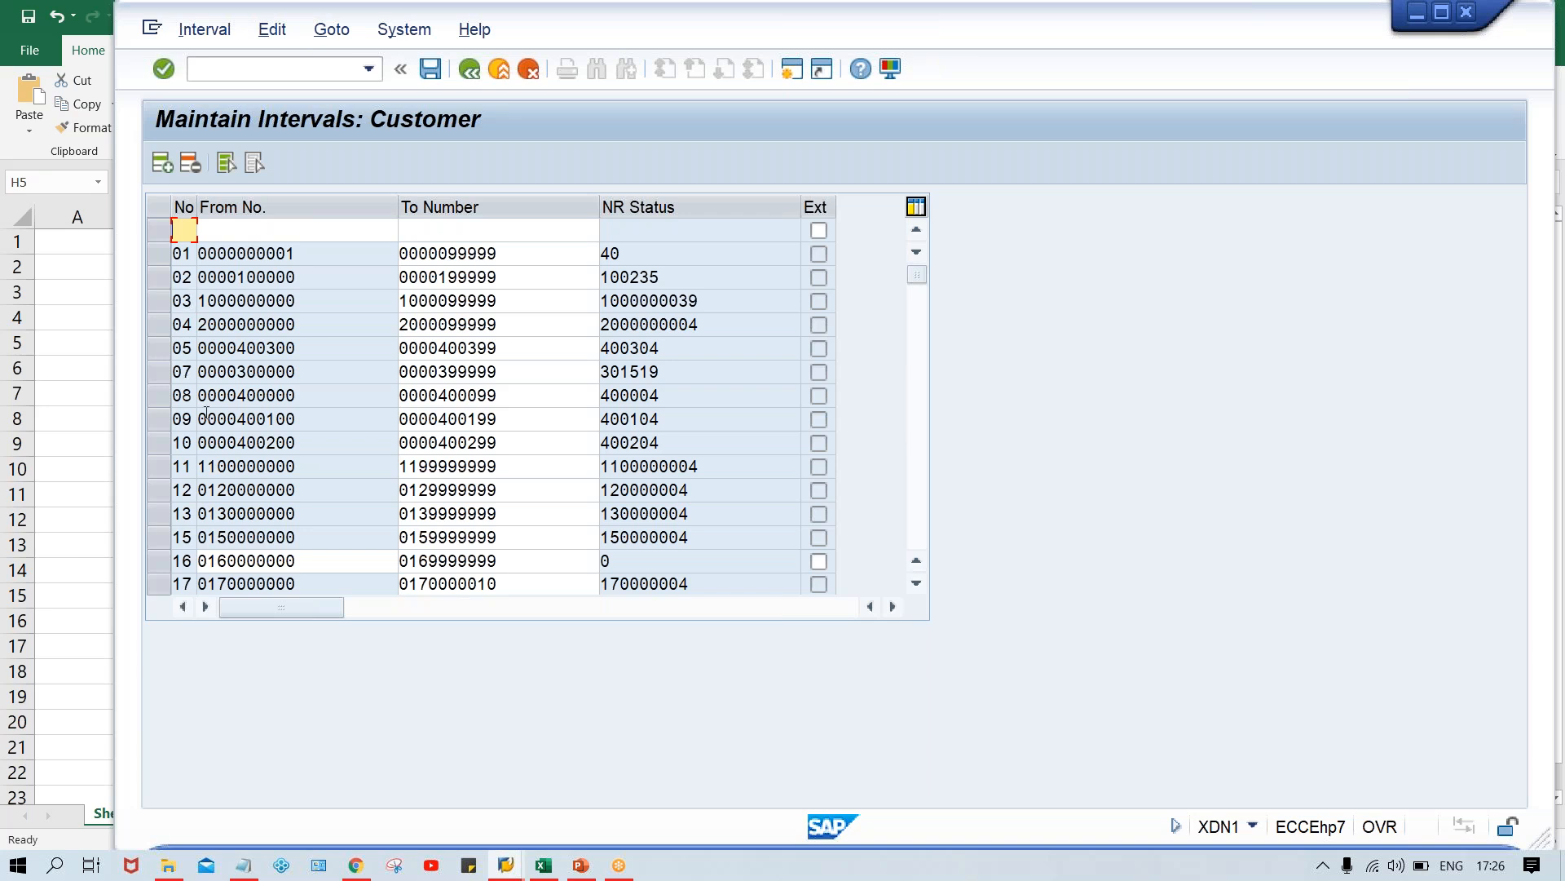
type("06")
key("Tab")
type("1000")
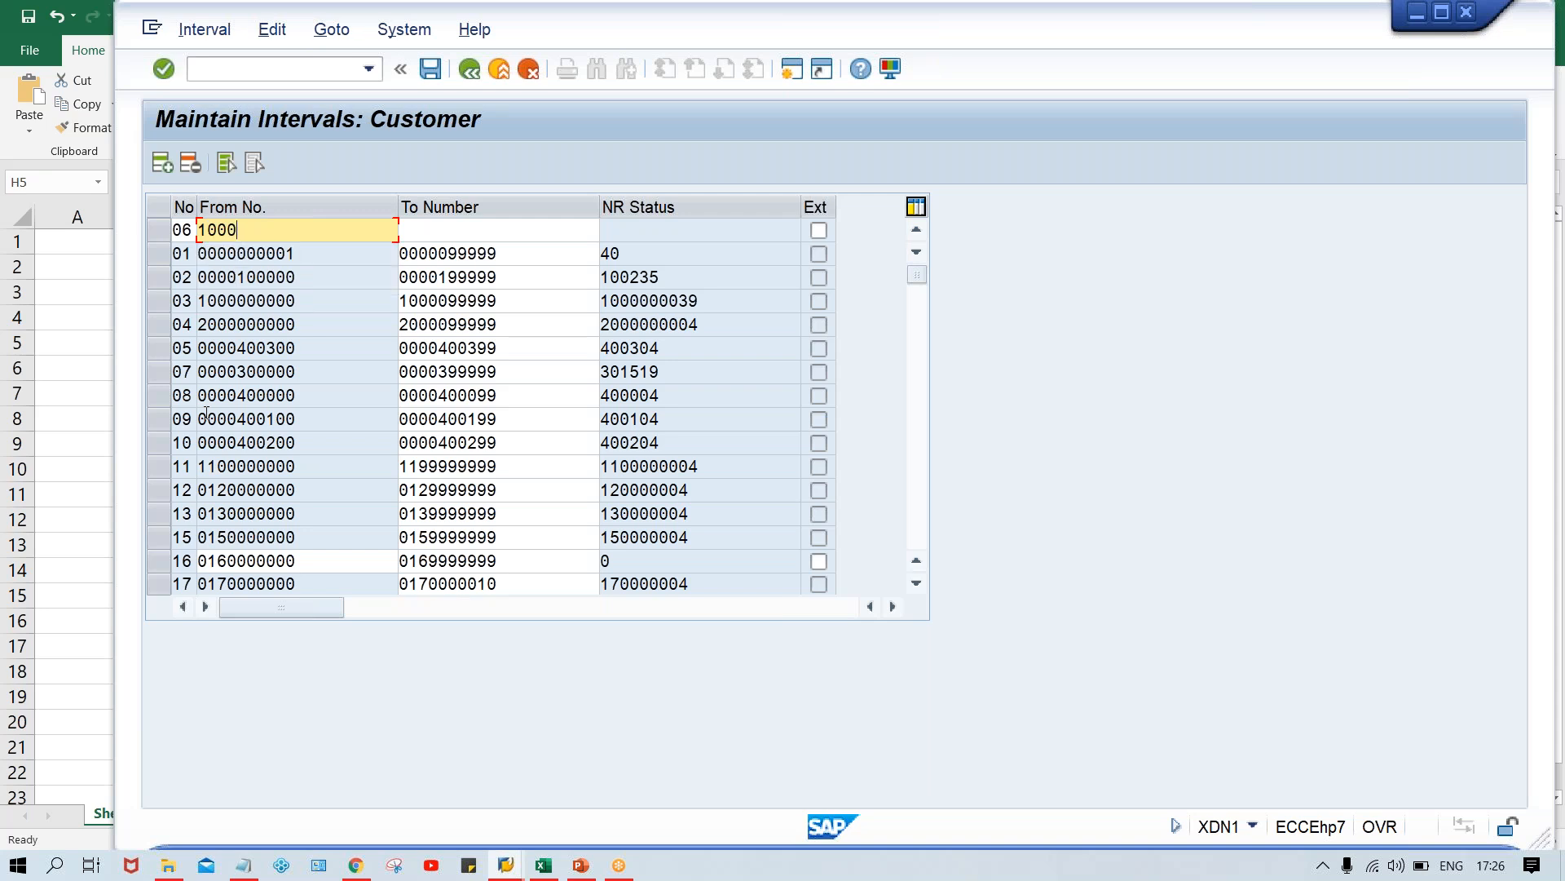
key("Tab")
type("1999")
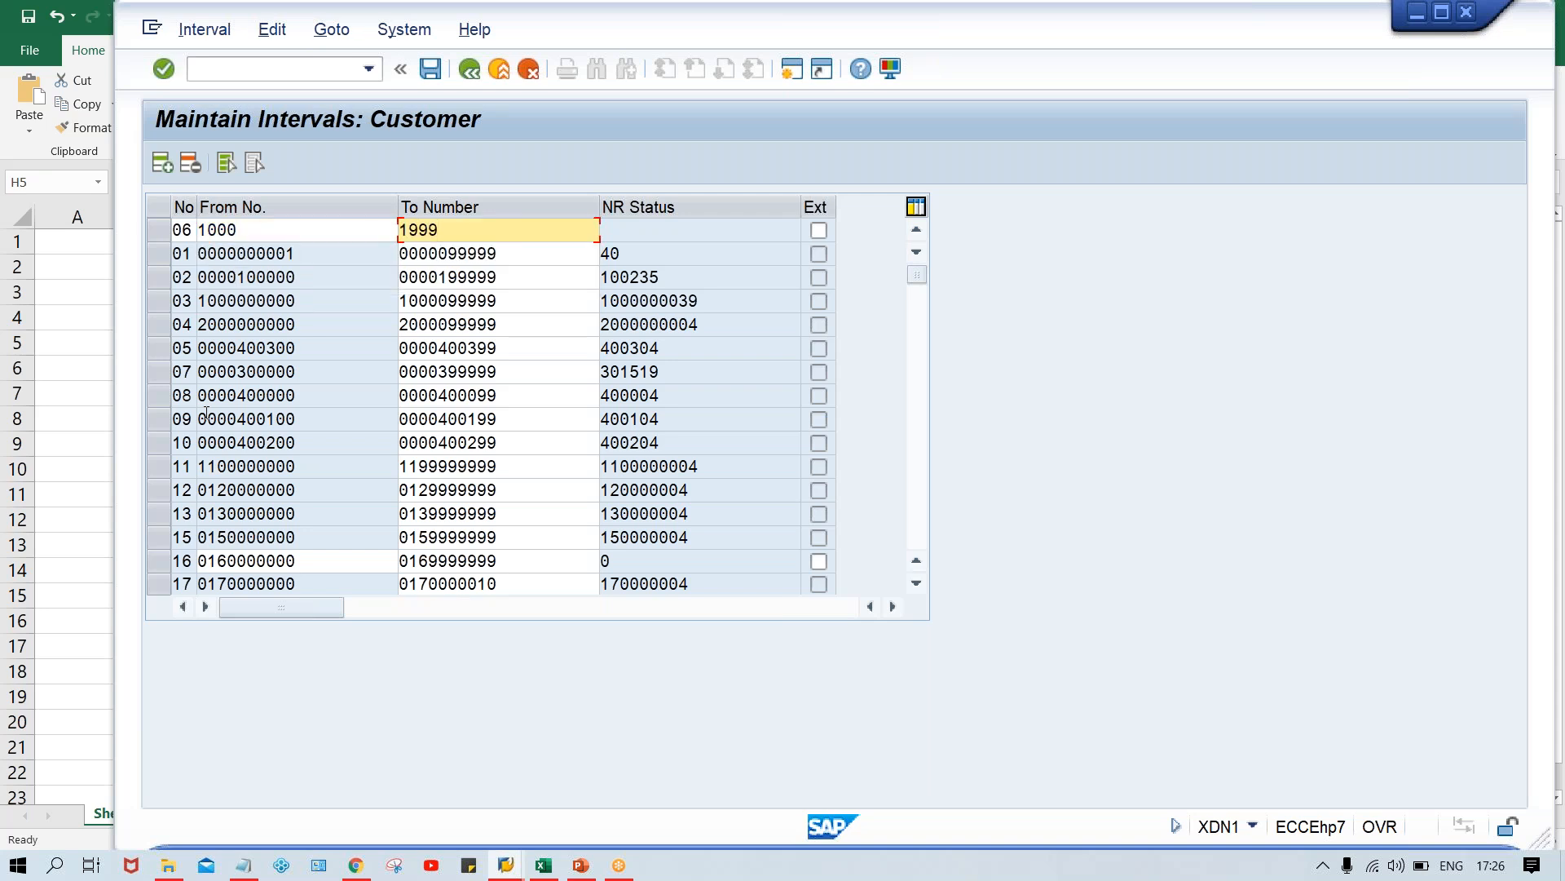
key("Return")
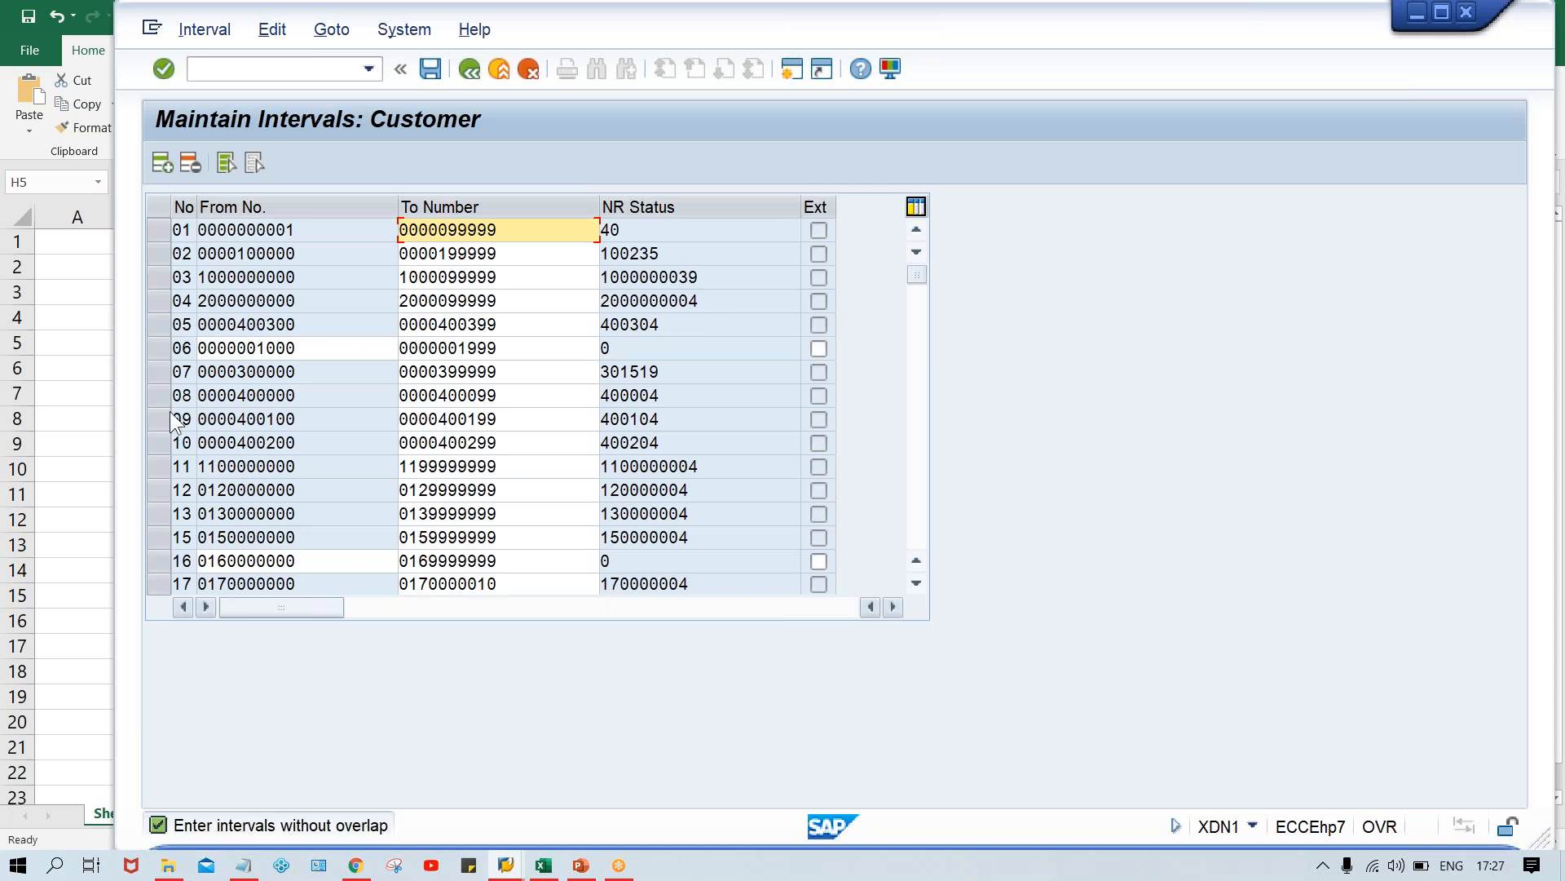
Highlight the rows of number range intervals 02 and 06 to compare them
left_click(163, 265)
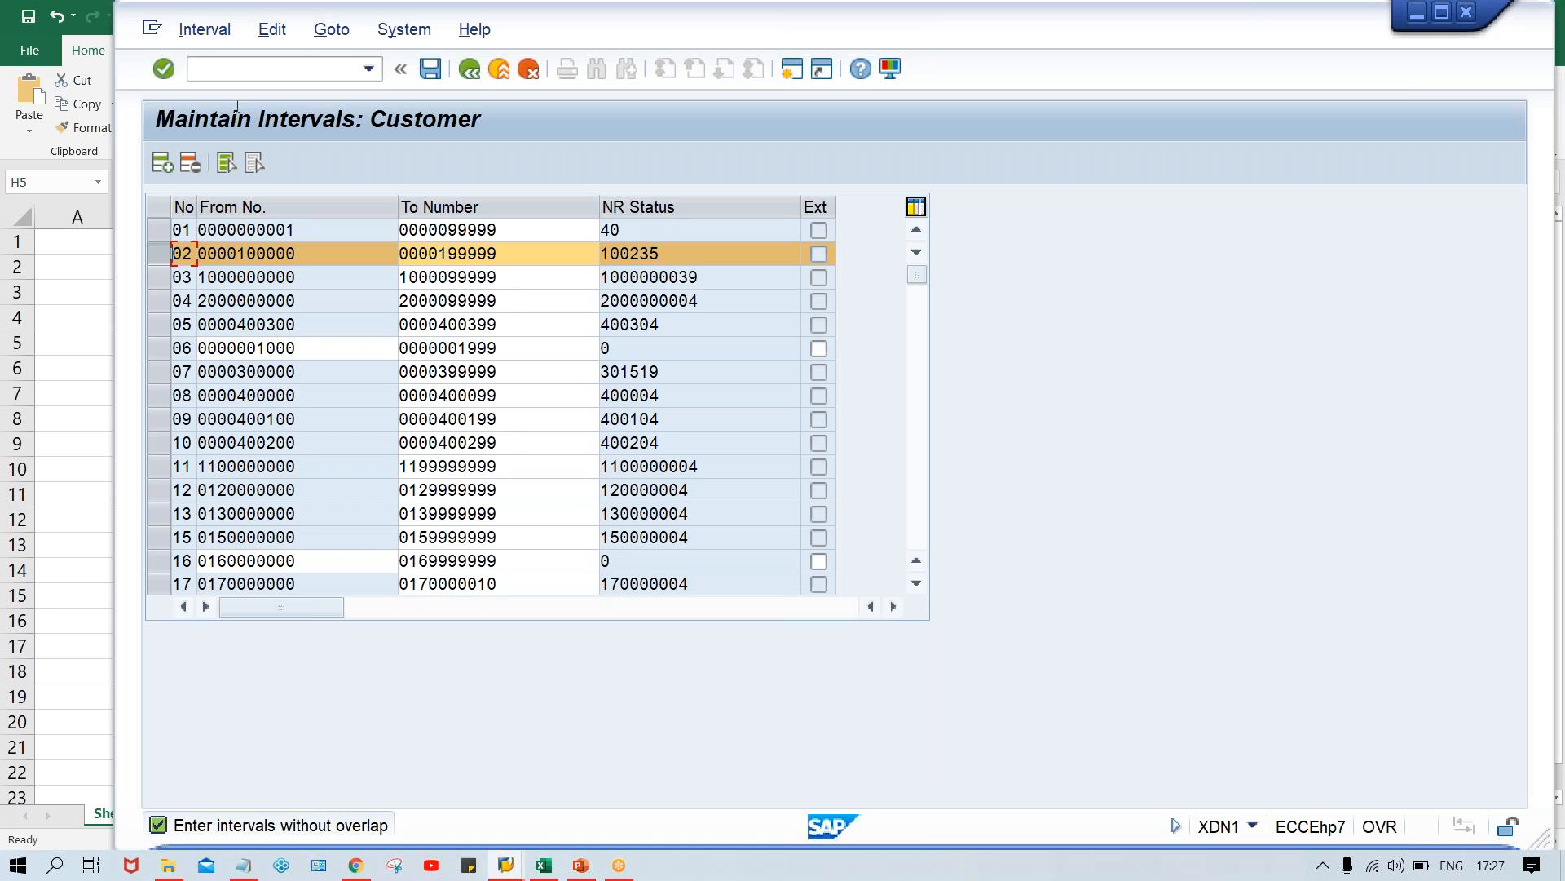
left_click(236, 65)
left_click(163, 347)
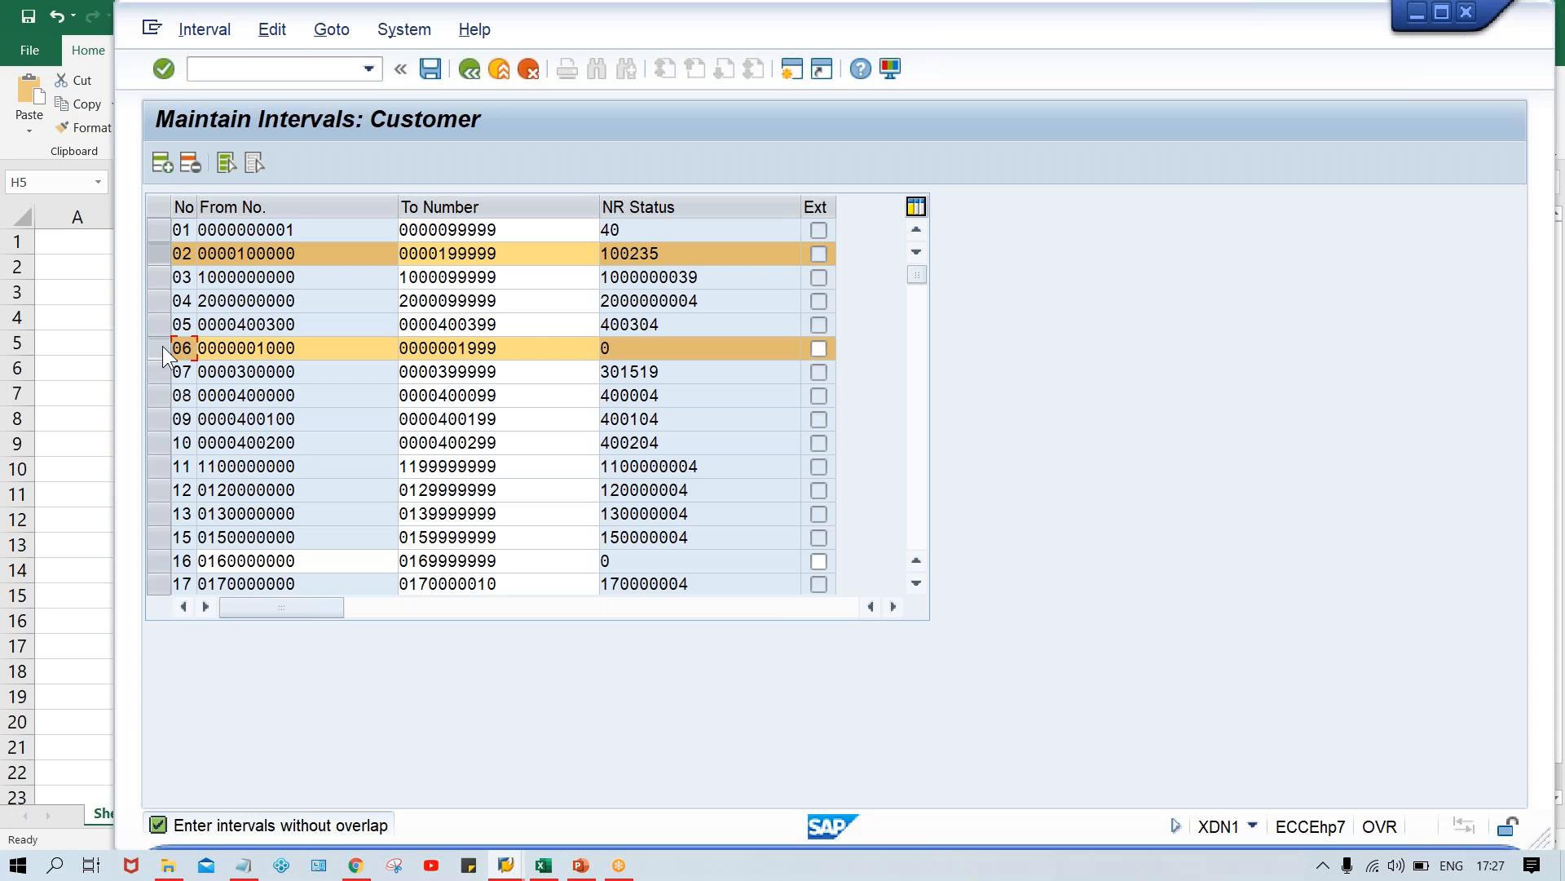
Check the Account Receivable slide in PowerPoint and open transaction OBAR in SAP to assign number ranges to customer account groups
left_click(250, 72)
left_click(581, 867)
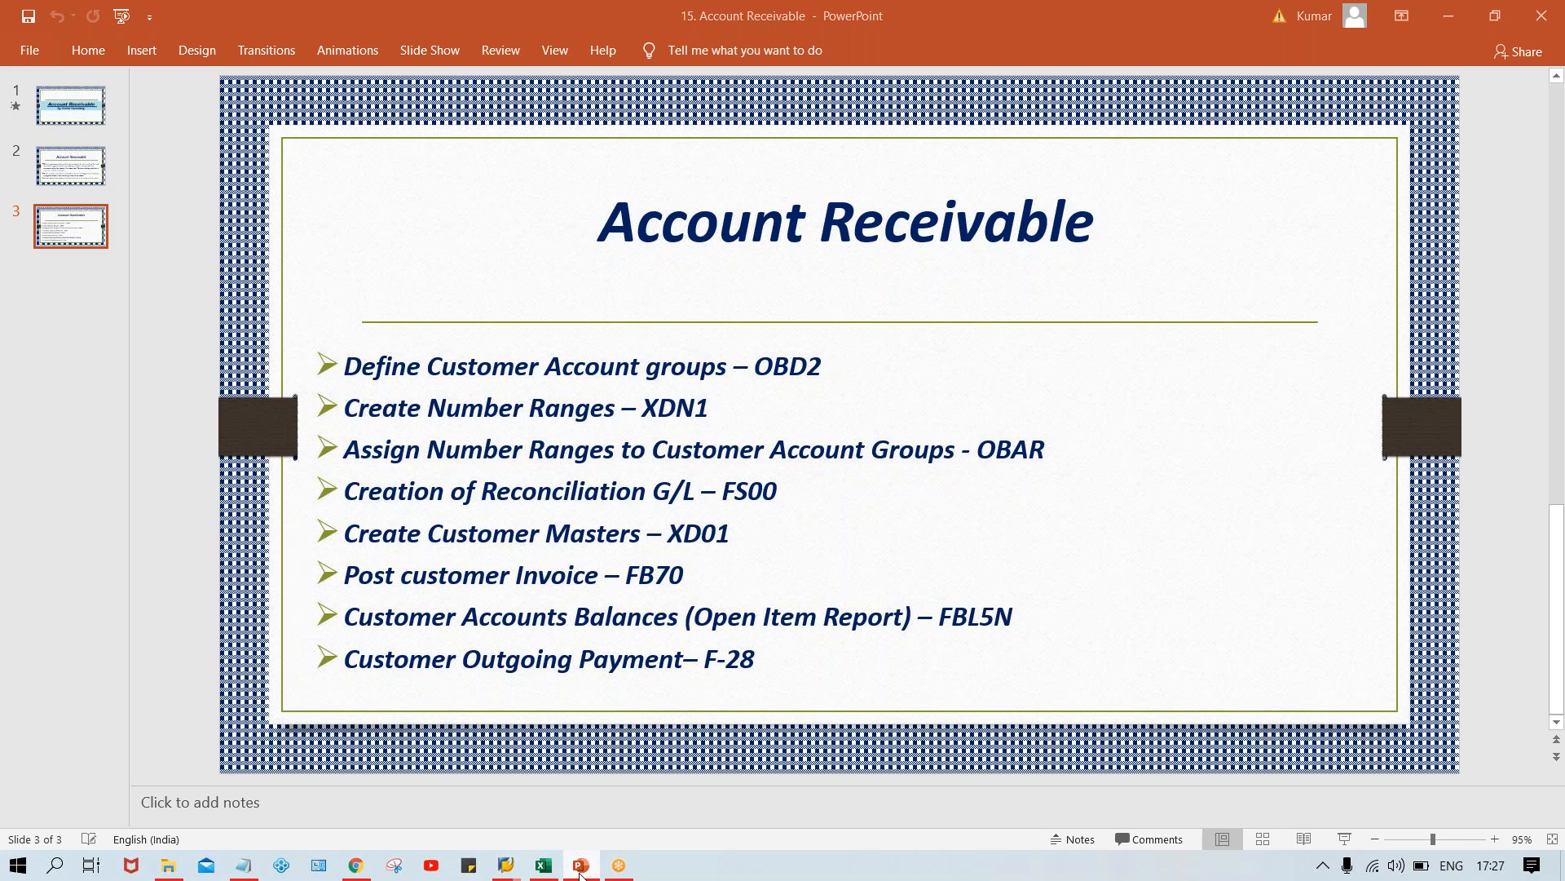
key("alt+Tab")
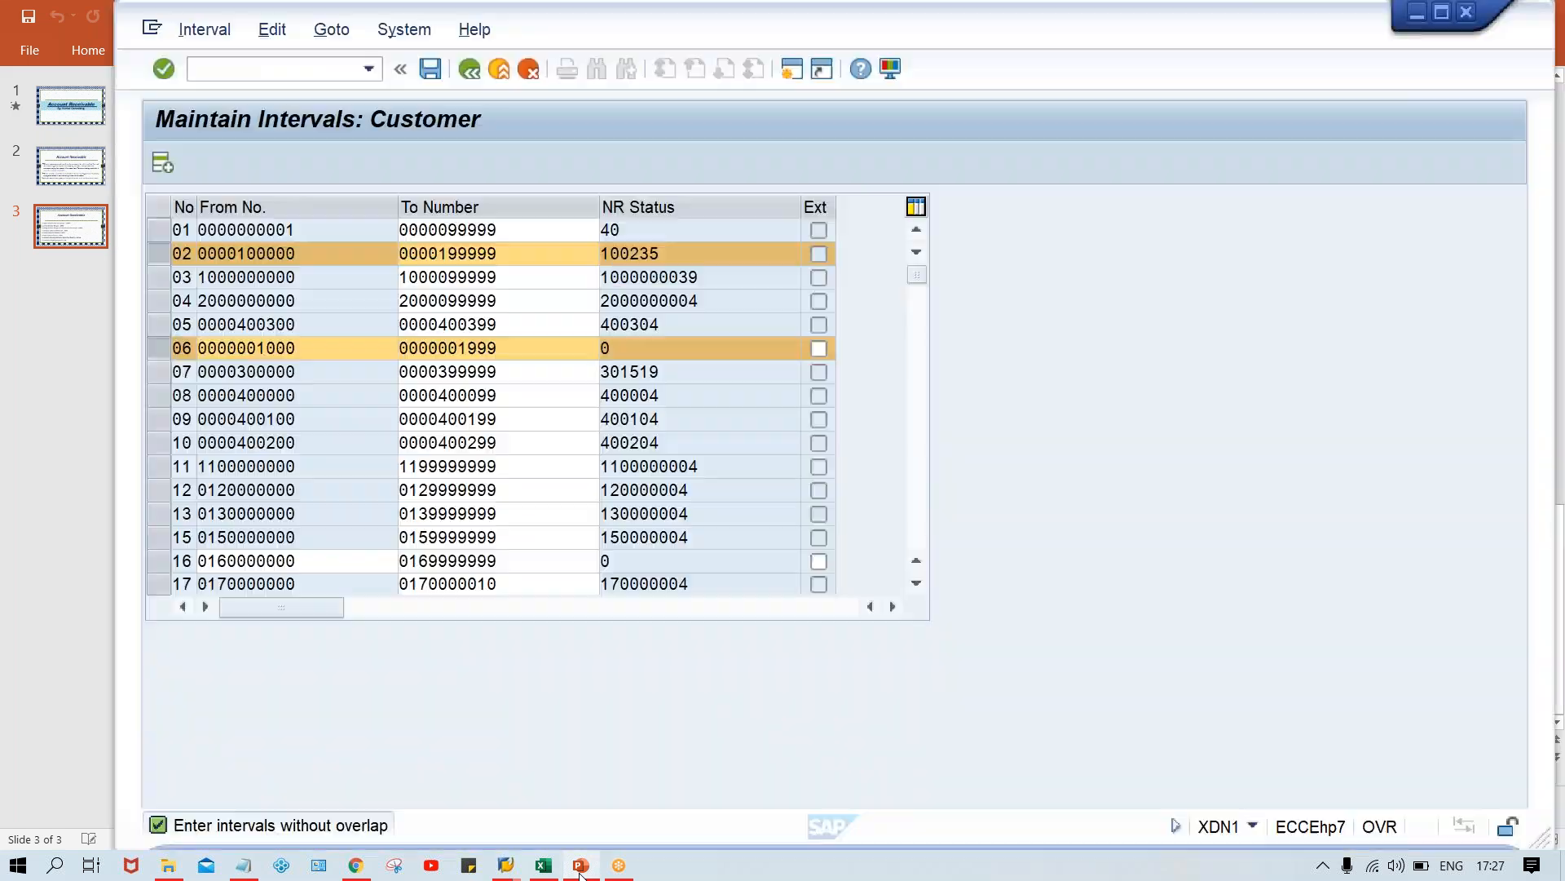
type("/")
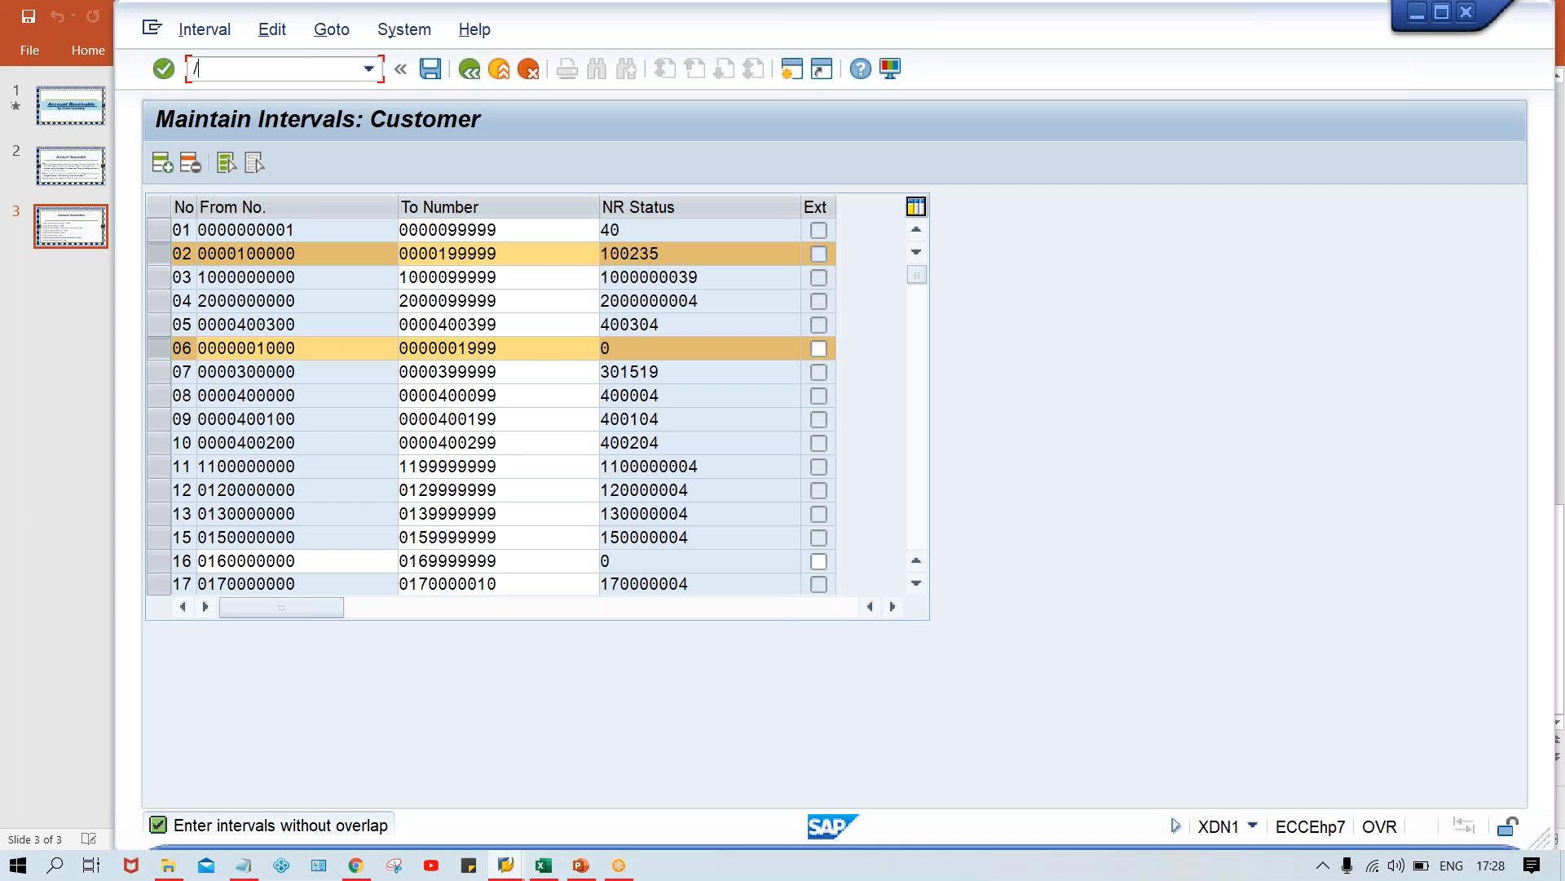
type("NOBAR")
key("Return")
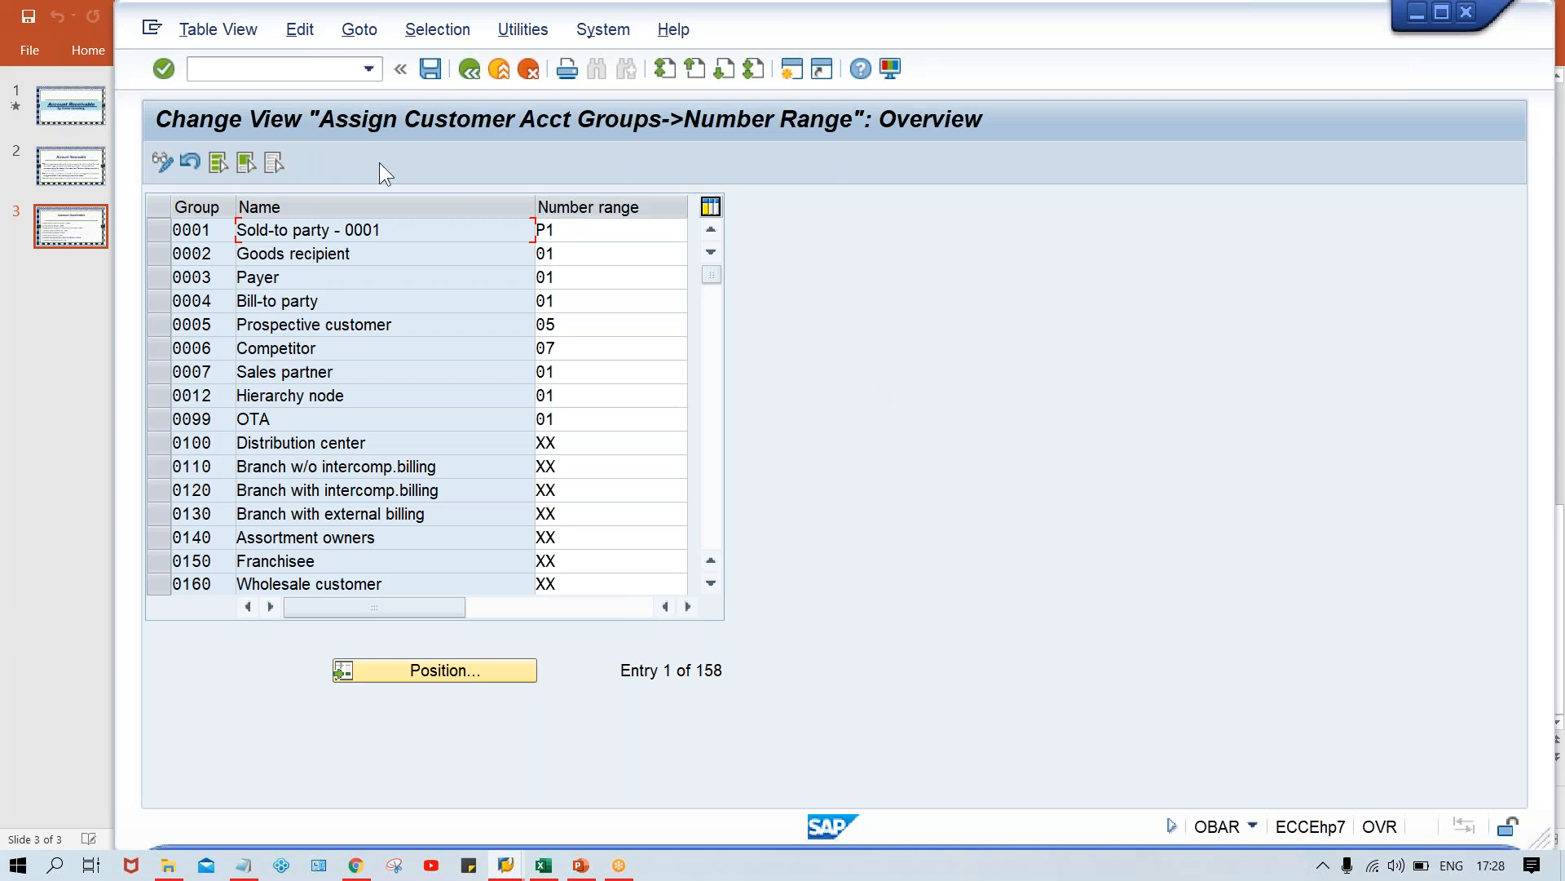
Locate account group TM00, assign it number range 02 and save the assignment to the customizing request
left_click(286, 62)
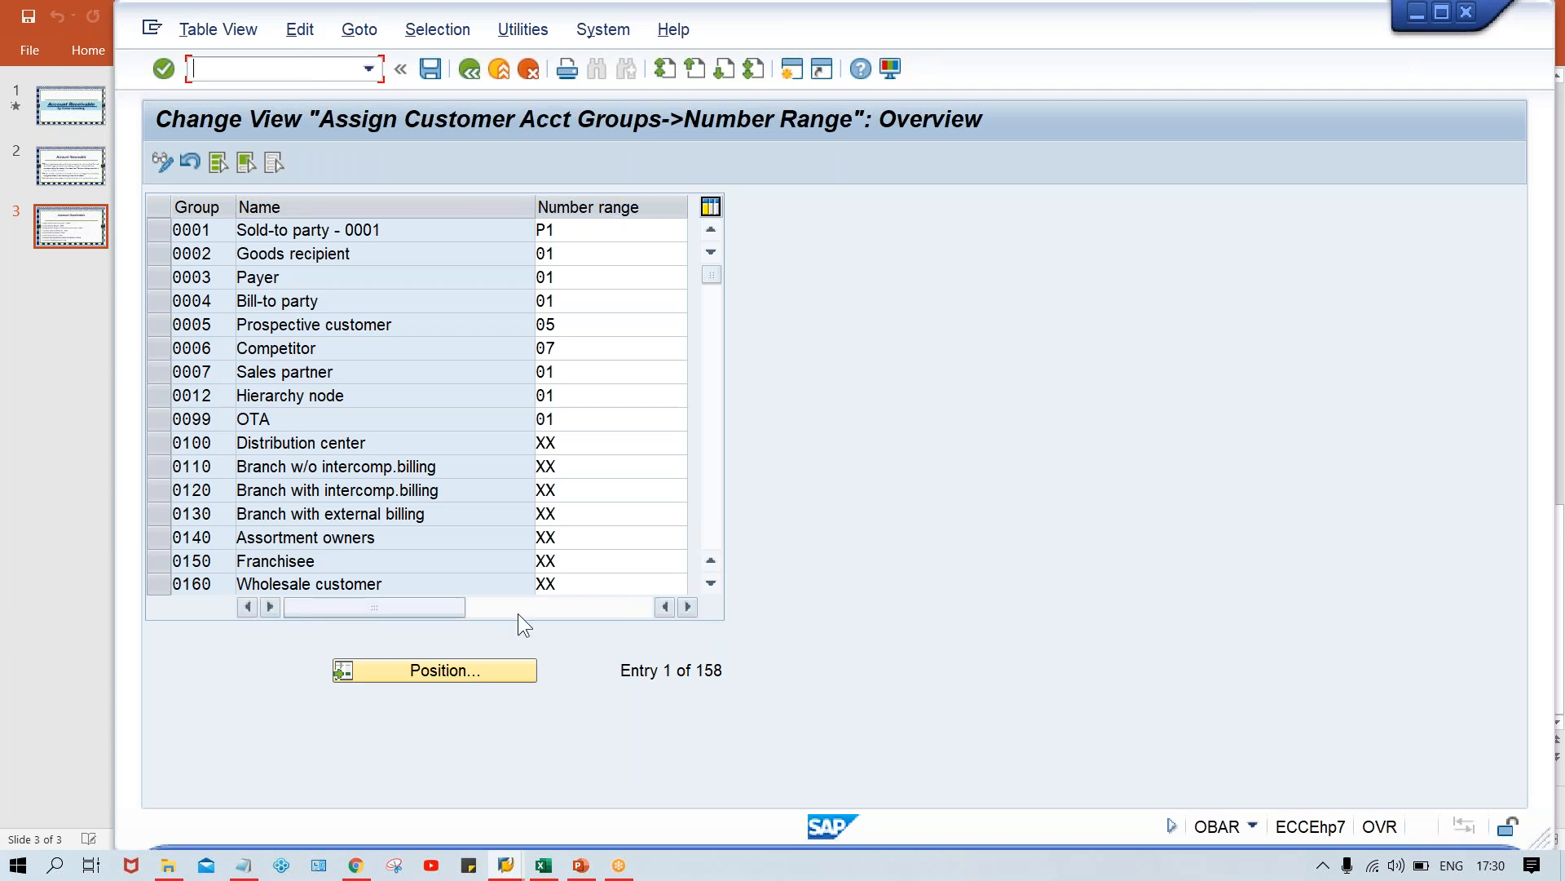
left_click(481, 672)
type("TMXX")
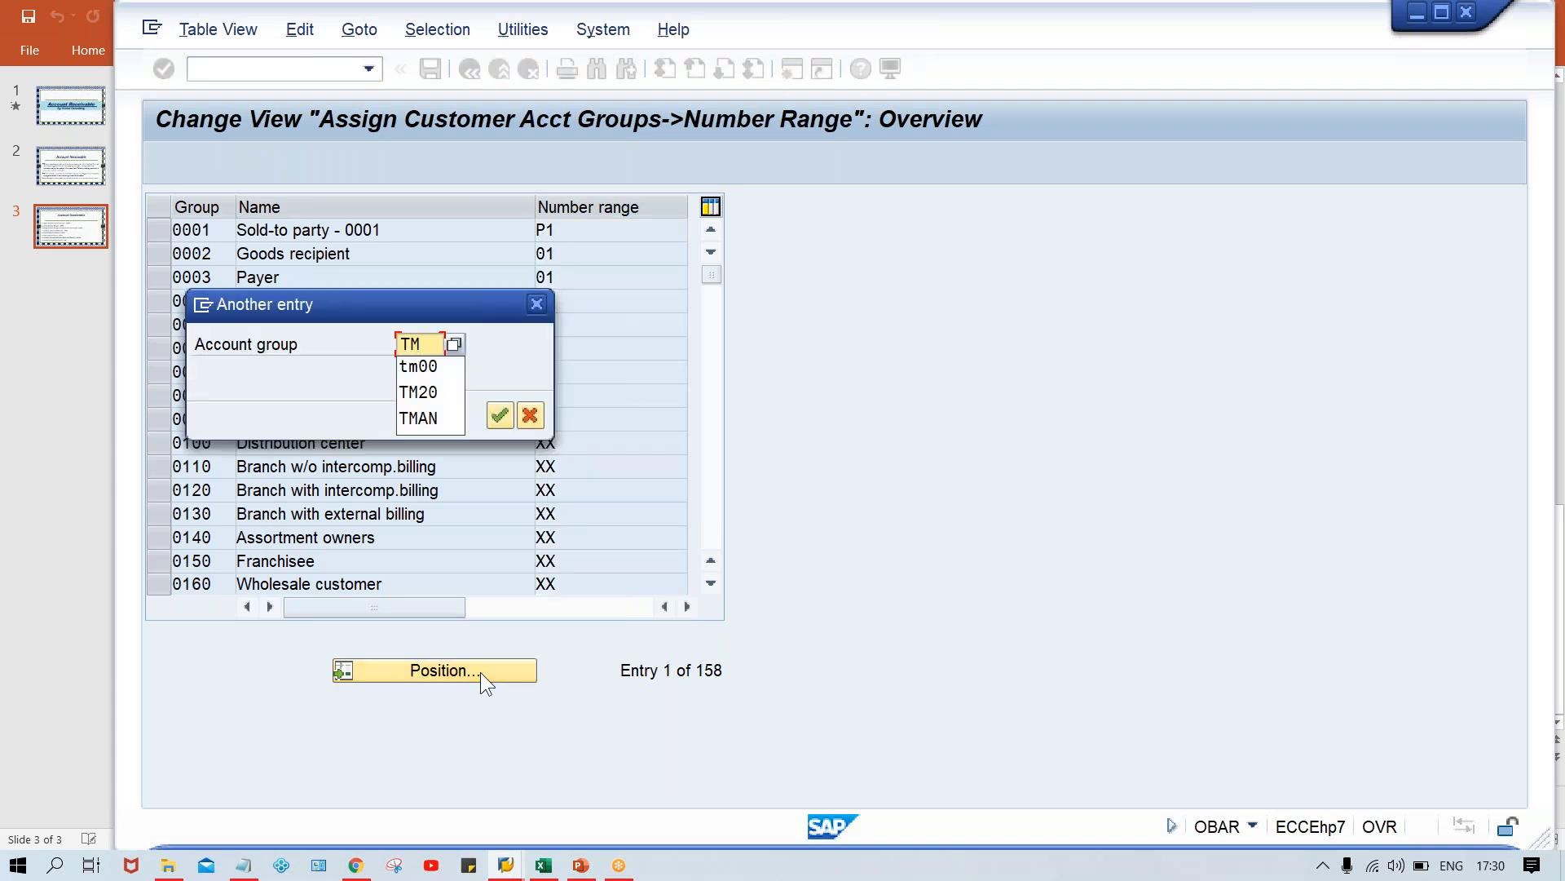
key("Return")
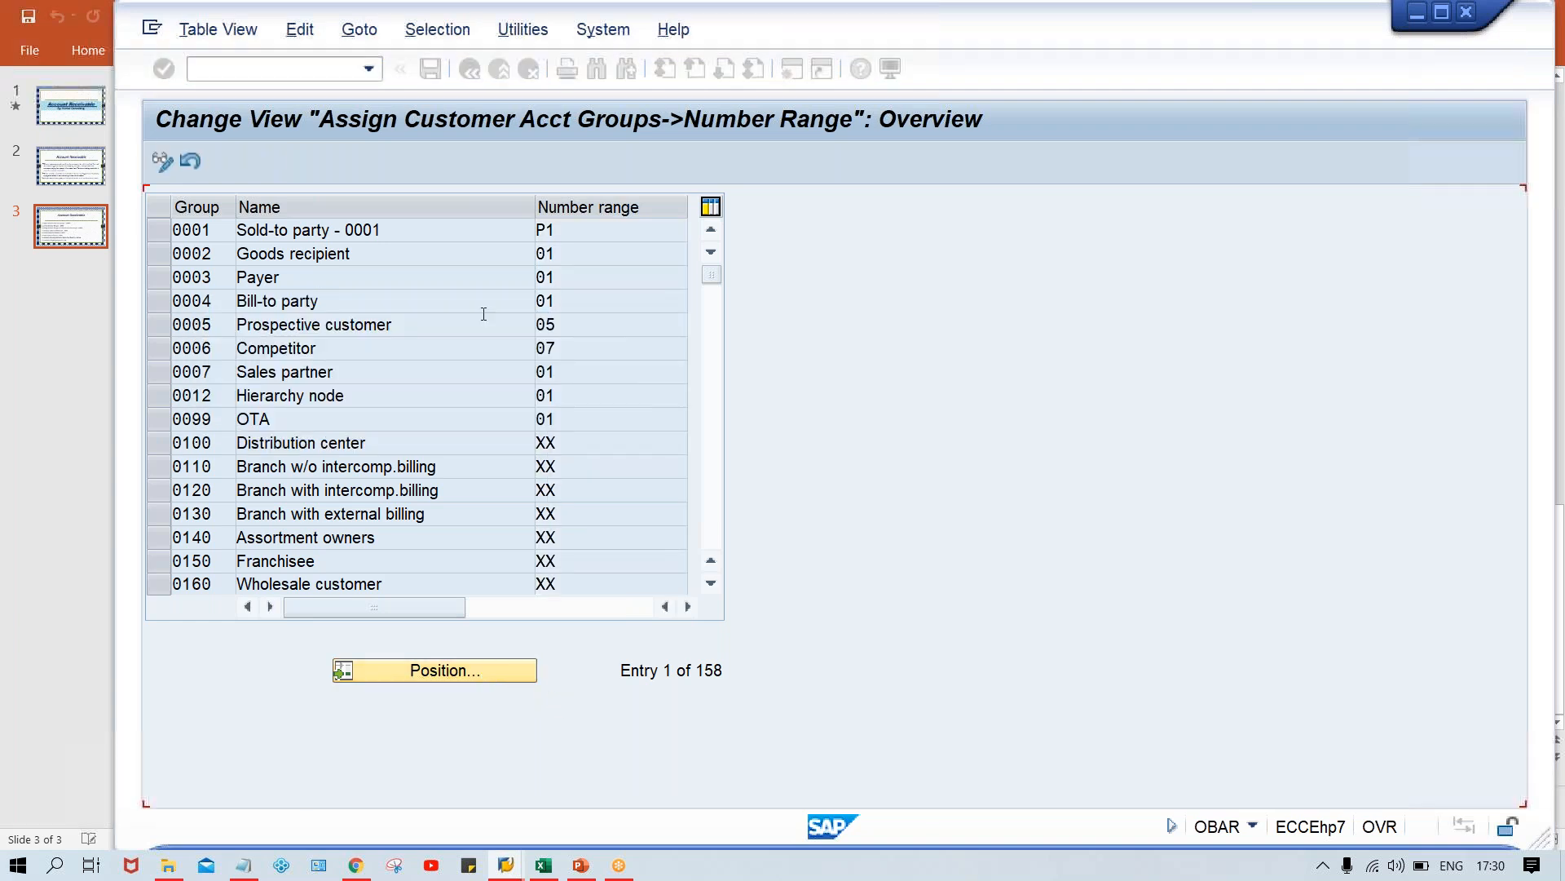
left_click(585, 235)
type("02")
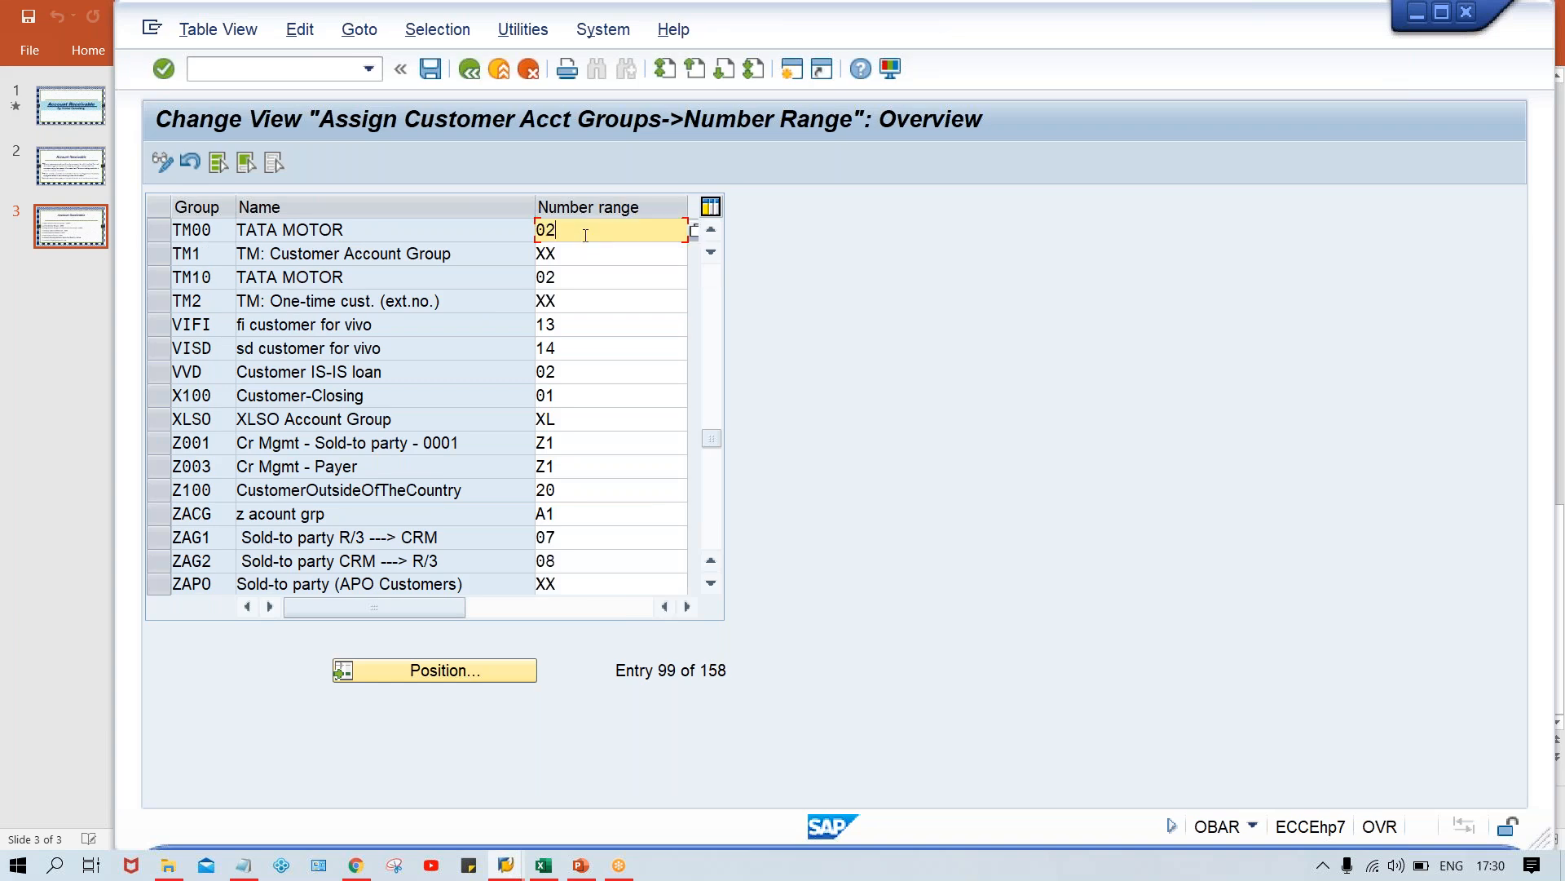
key("ctrl+s")
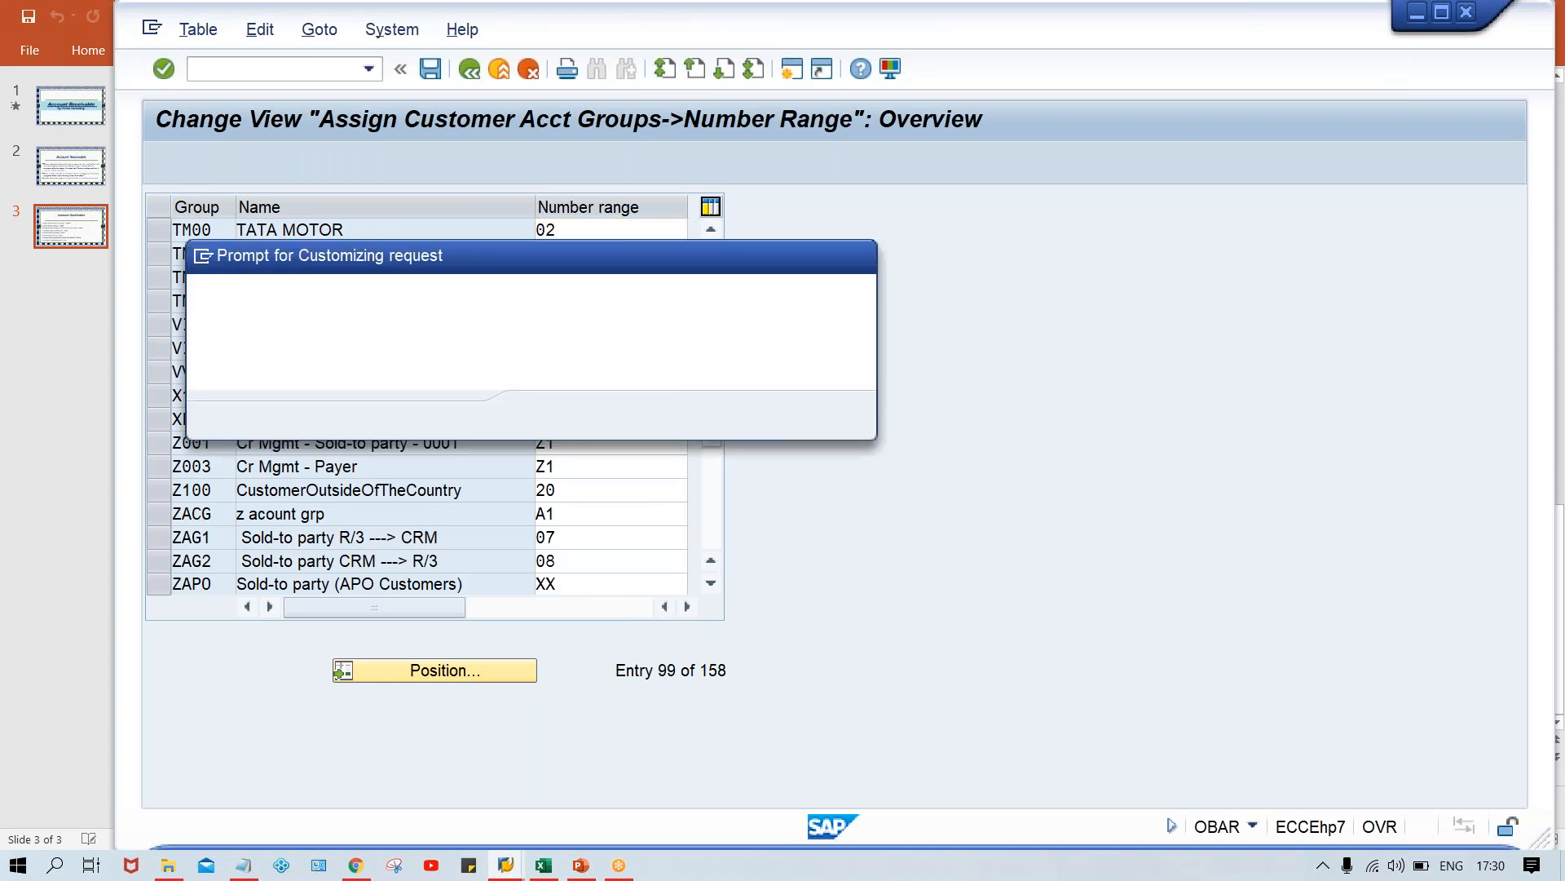
key("Return")
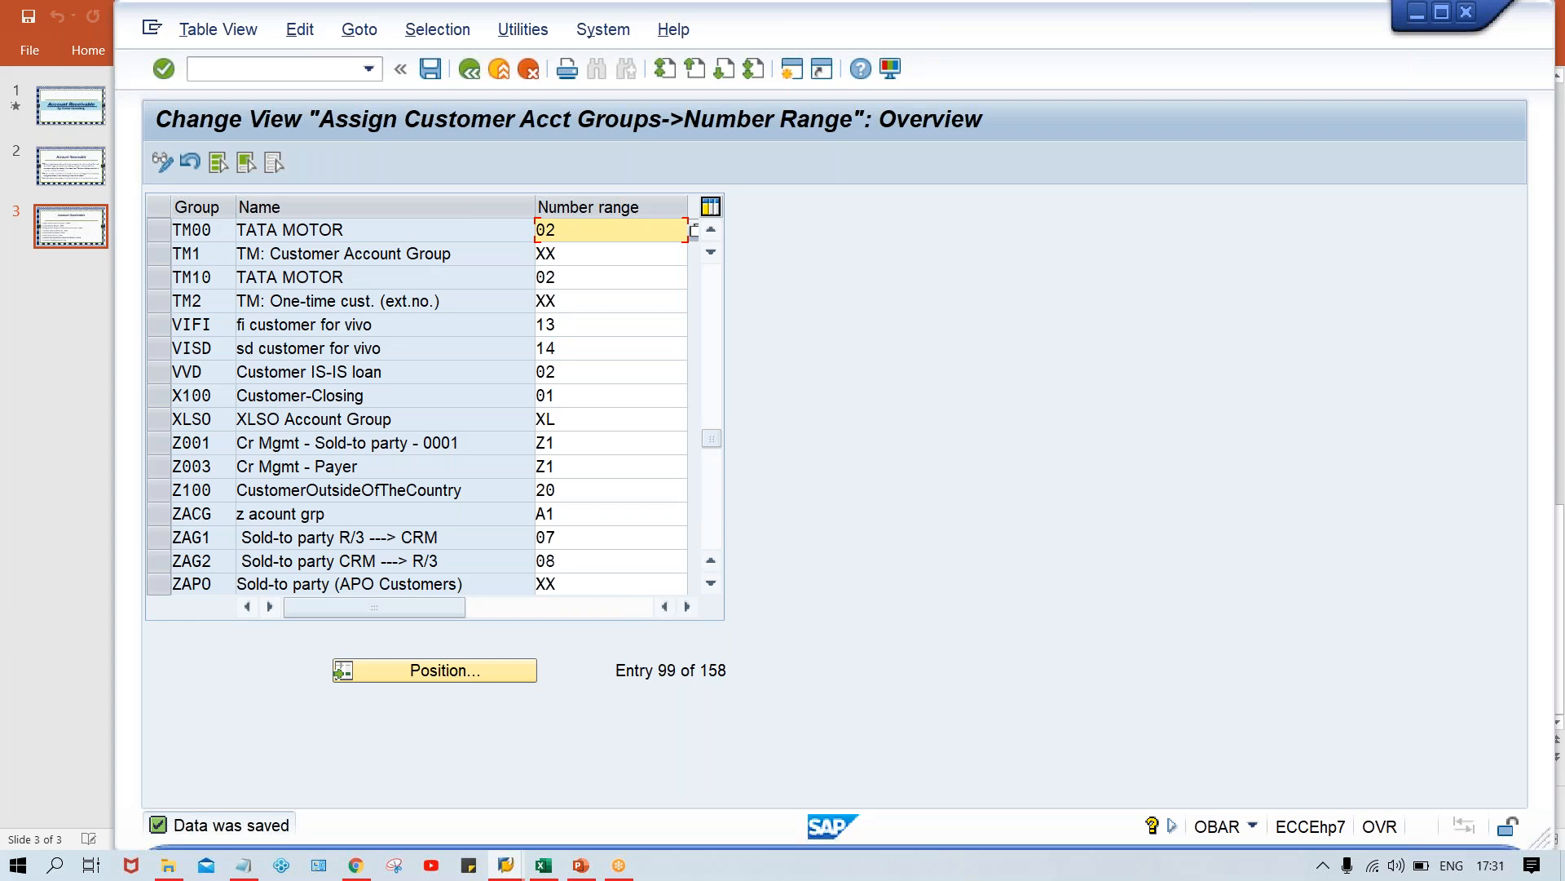
Check the Account Receivable slide, switch to Excel and clear the example number ranges from cells H4:I7
left_click(286, 67)
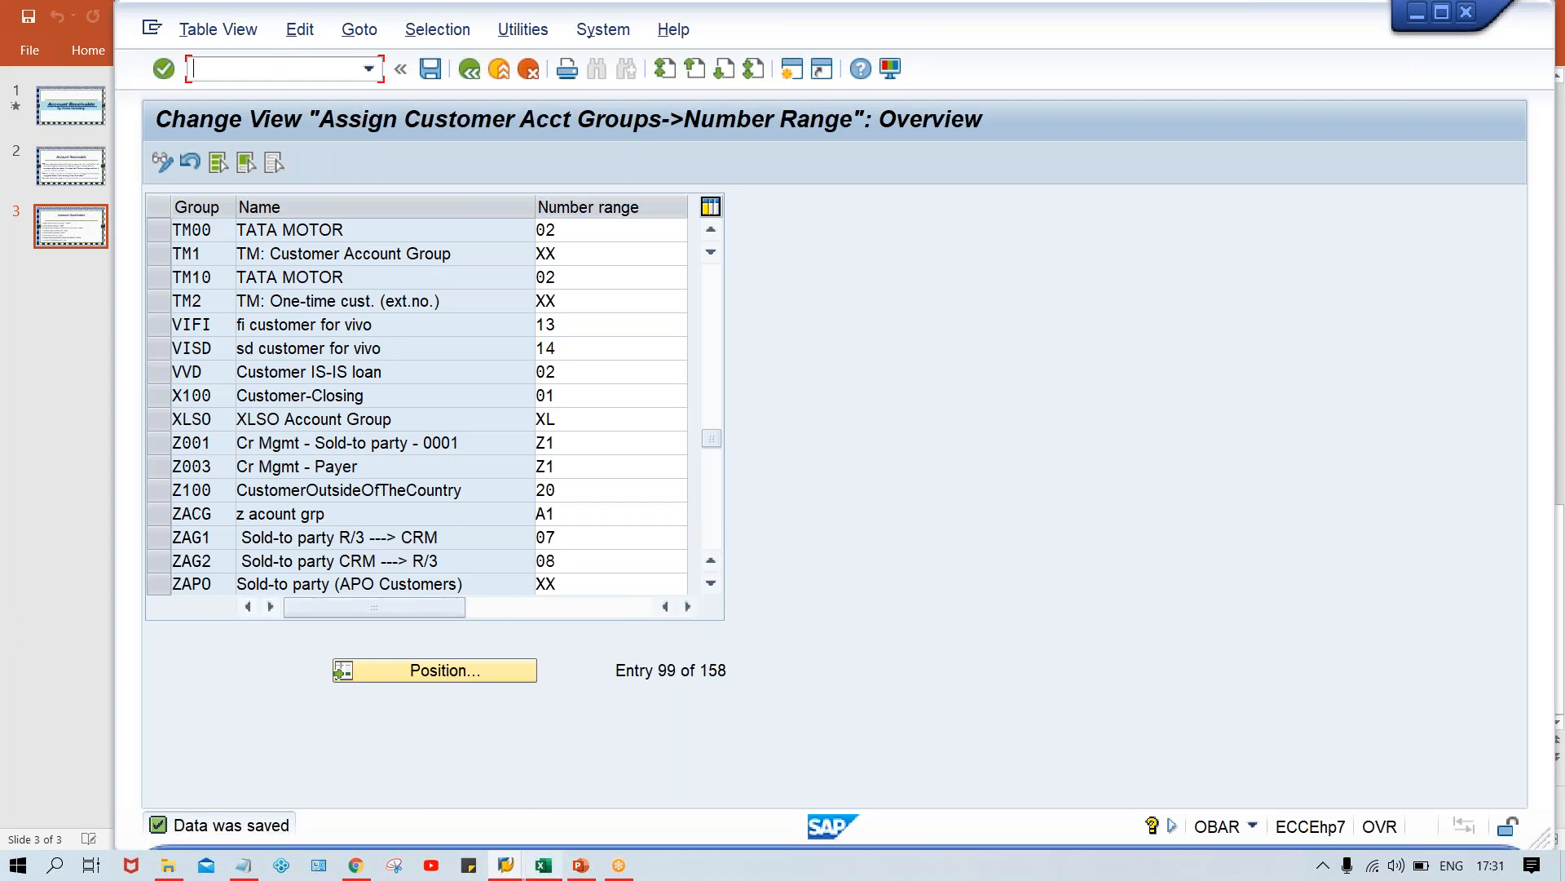
left_click(584, 867)
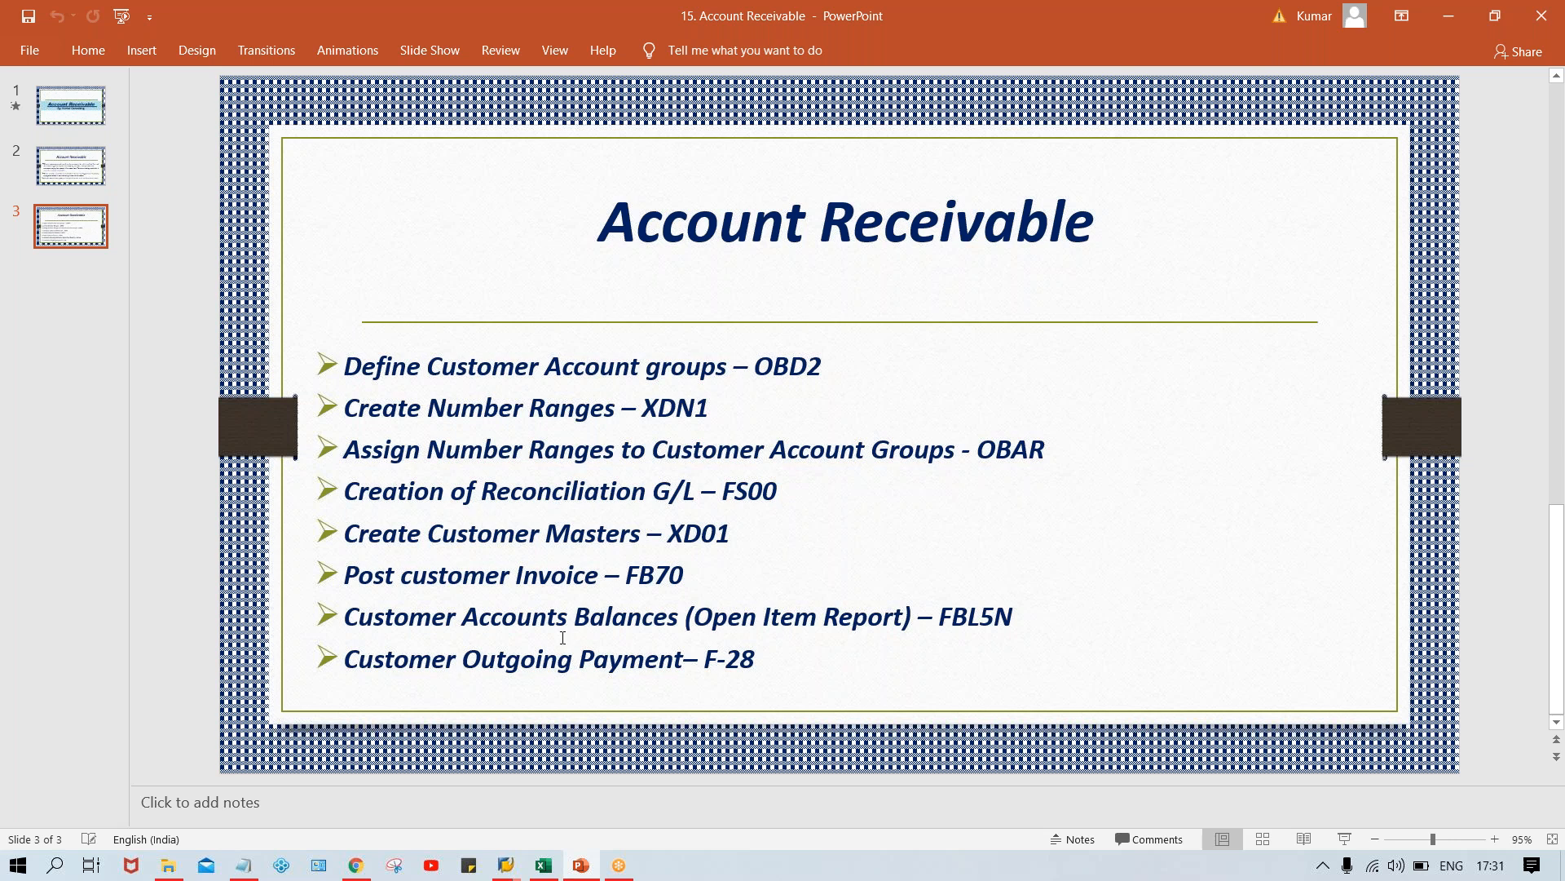
left_click(544, 865)
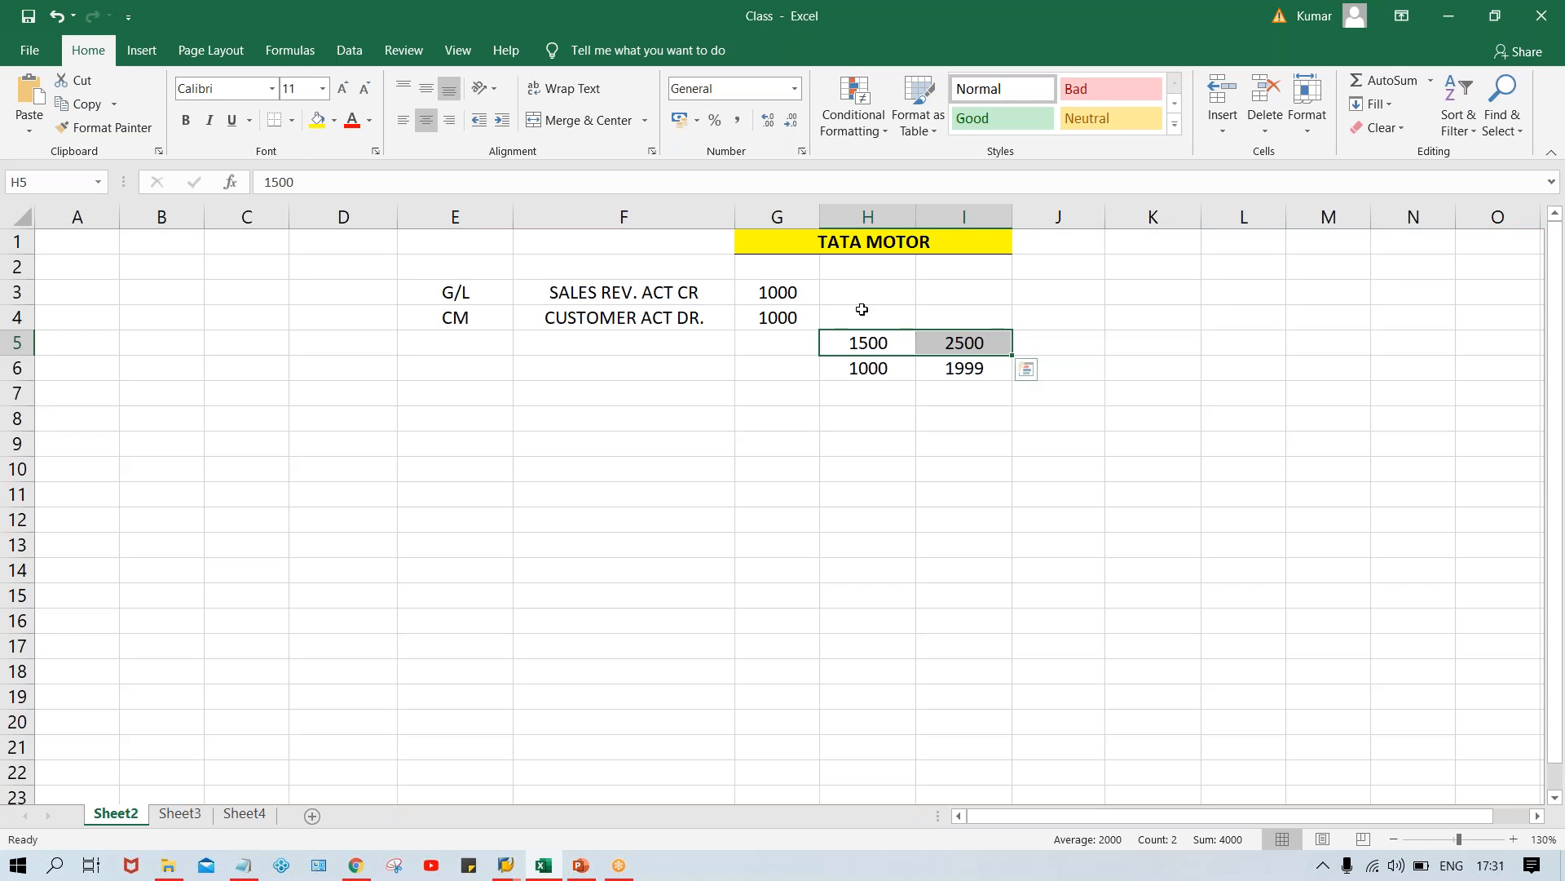
left_click_drag(861, 309, 1010, 391)
key("Delete")
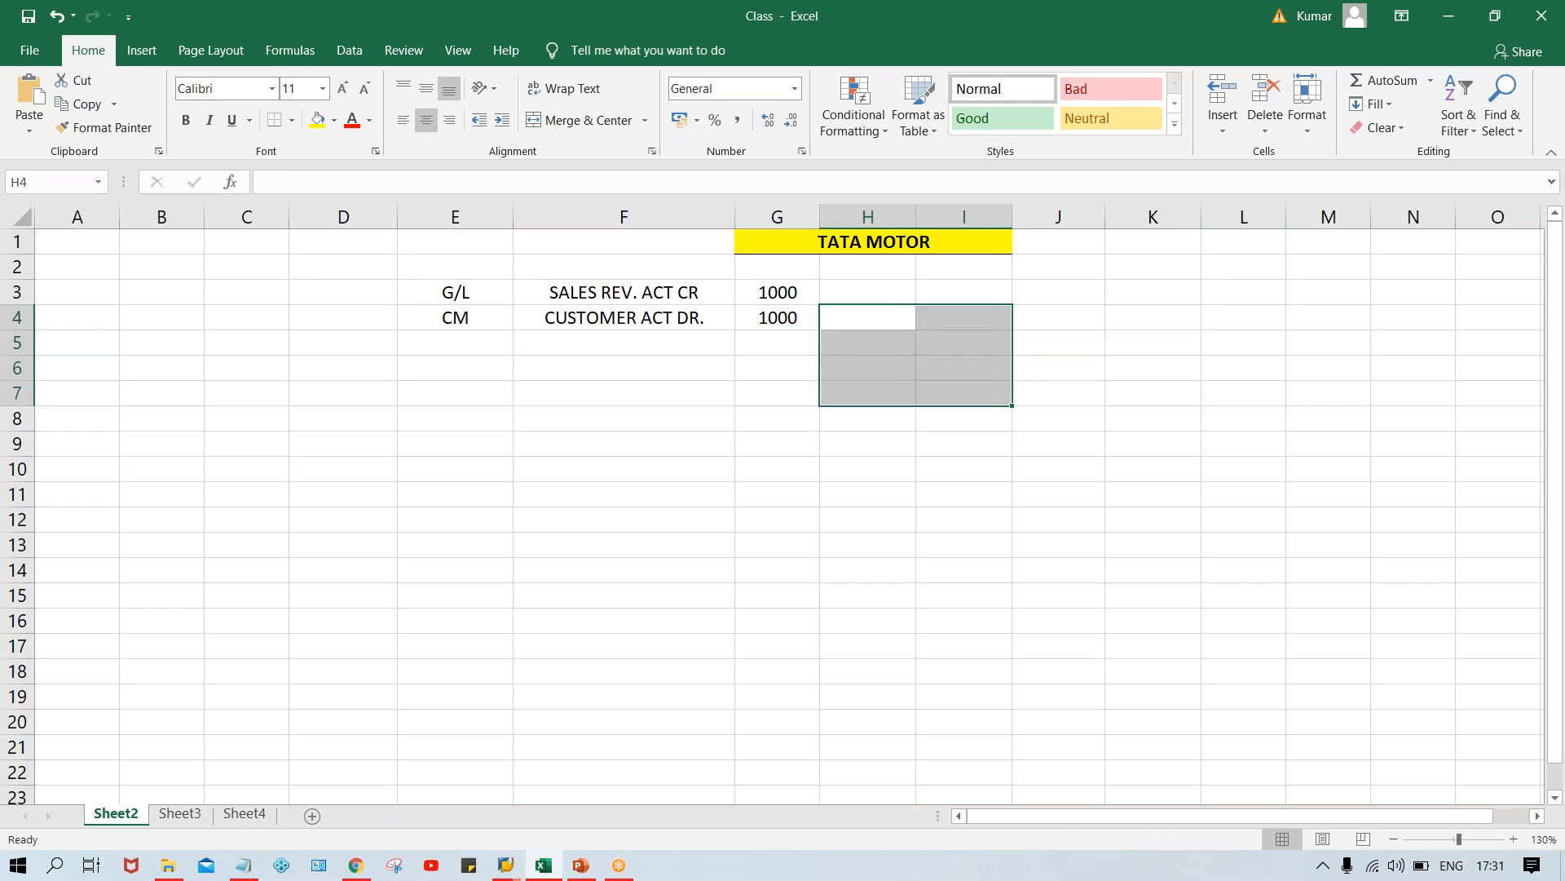
left_click(861, 338)
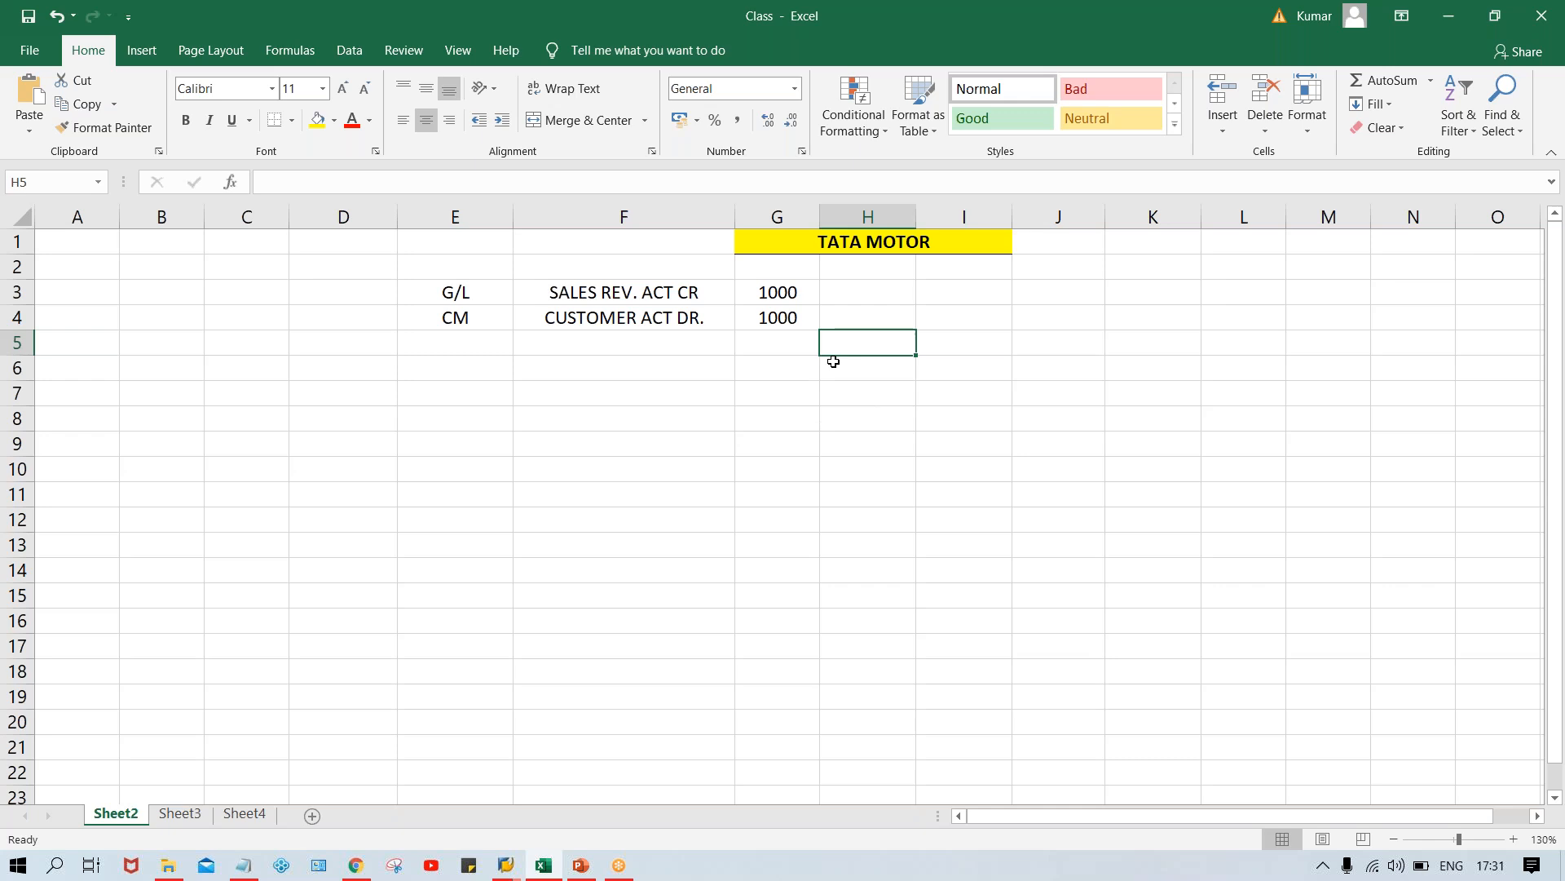
List the example customers A to H one per row in cells H5:H12
type("A")
key("Return")
type("C")
key("Return")
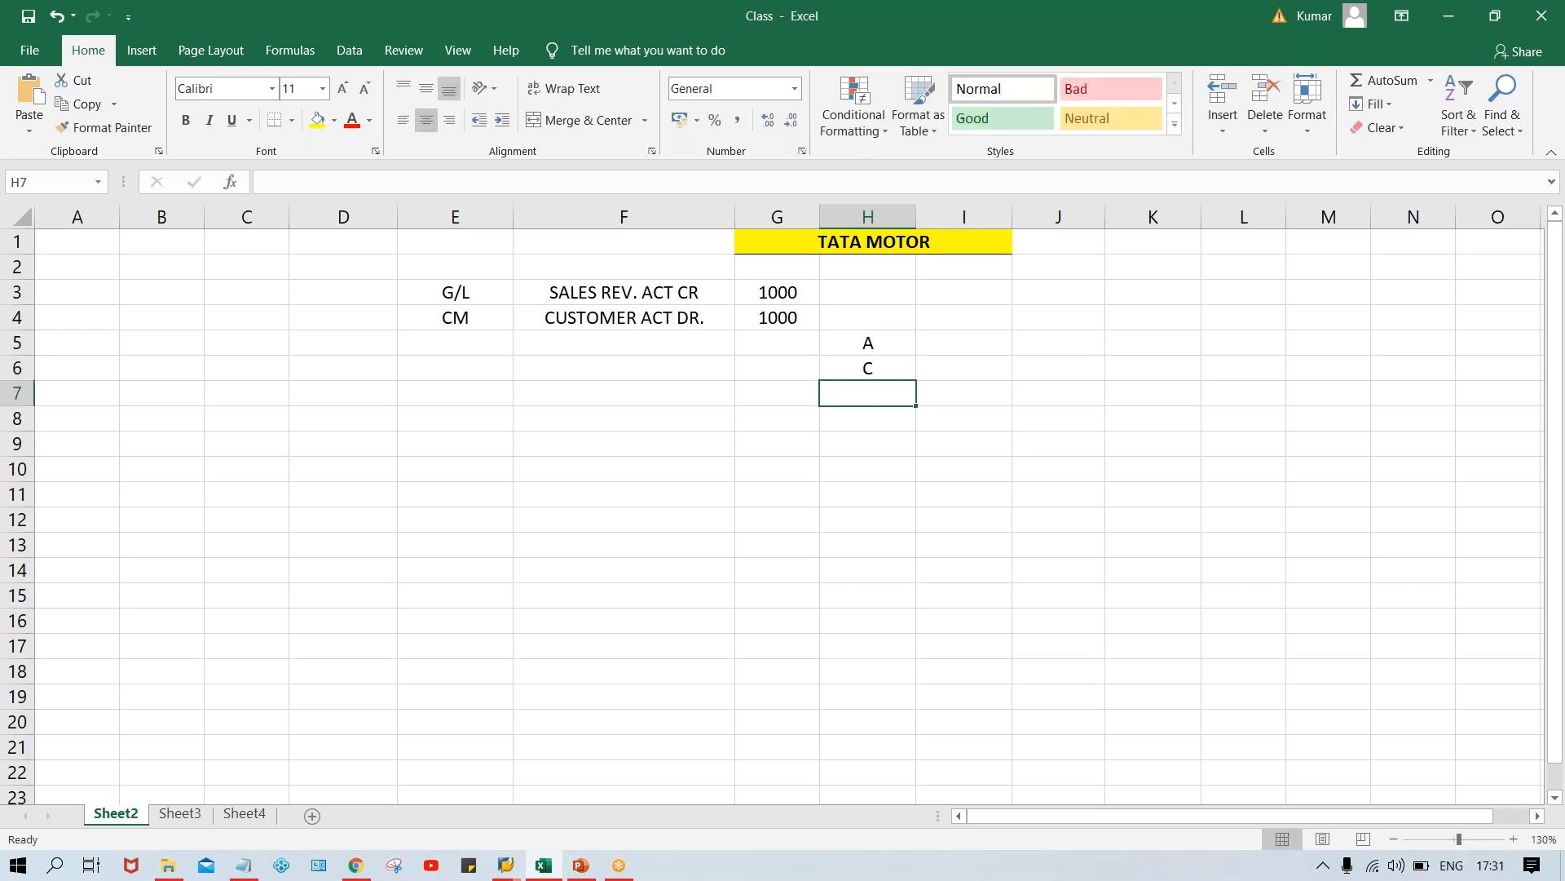
key("Up")
type("B")
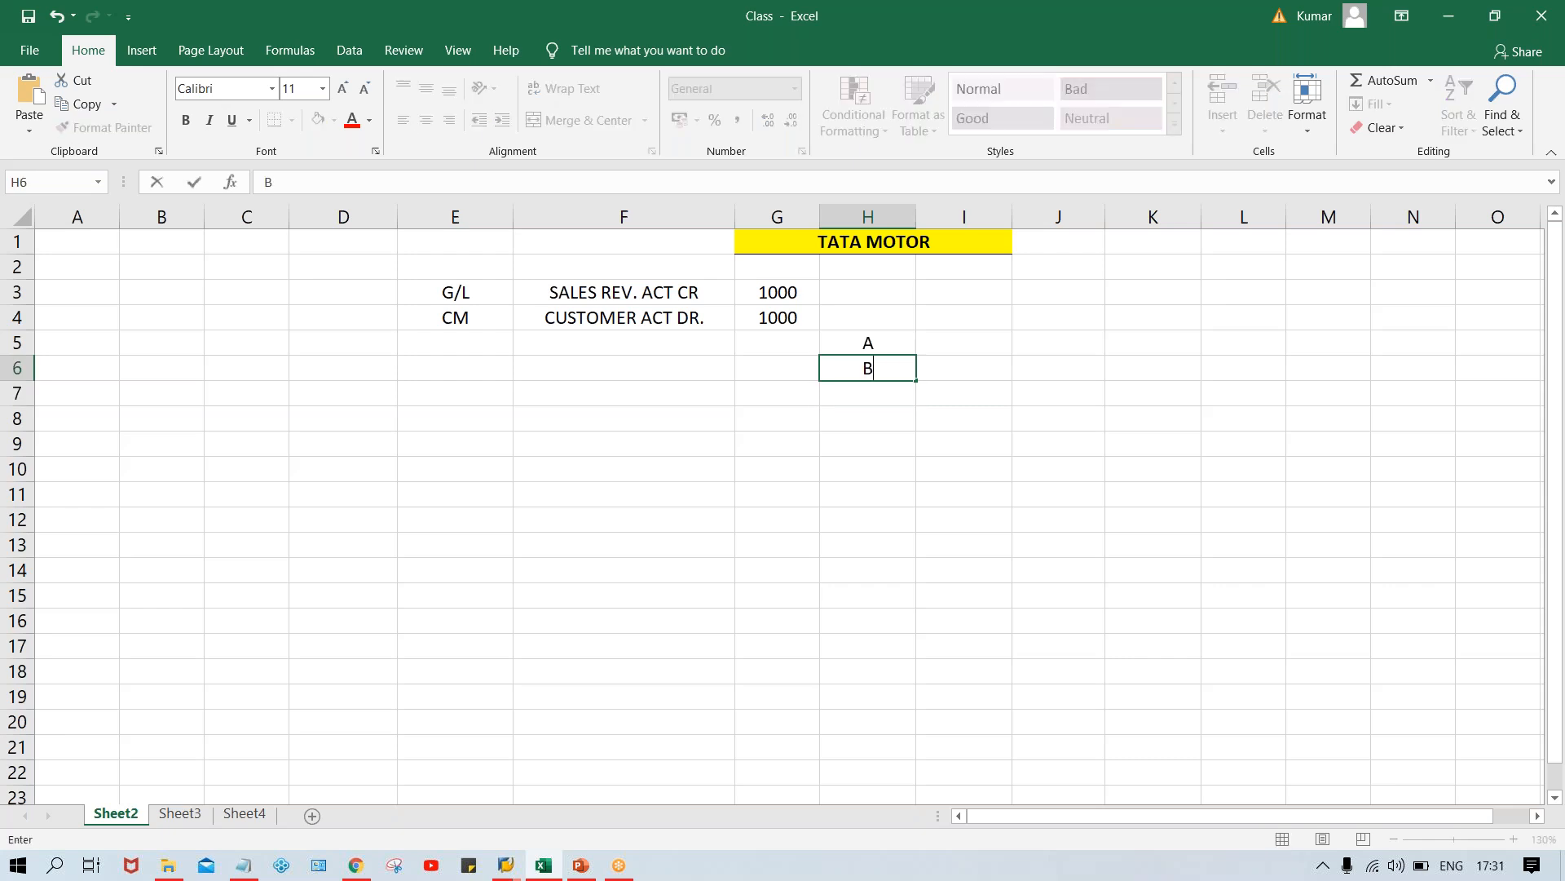
key("Return")
type("C")
key("Return")
type("D")
key("Return")
type("E")
key("Return")
type("F")
key("Return")
type("G")
key("Return")
type("H")
key("Return")
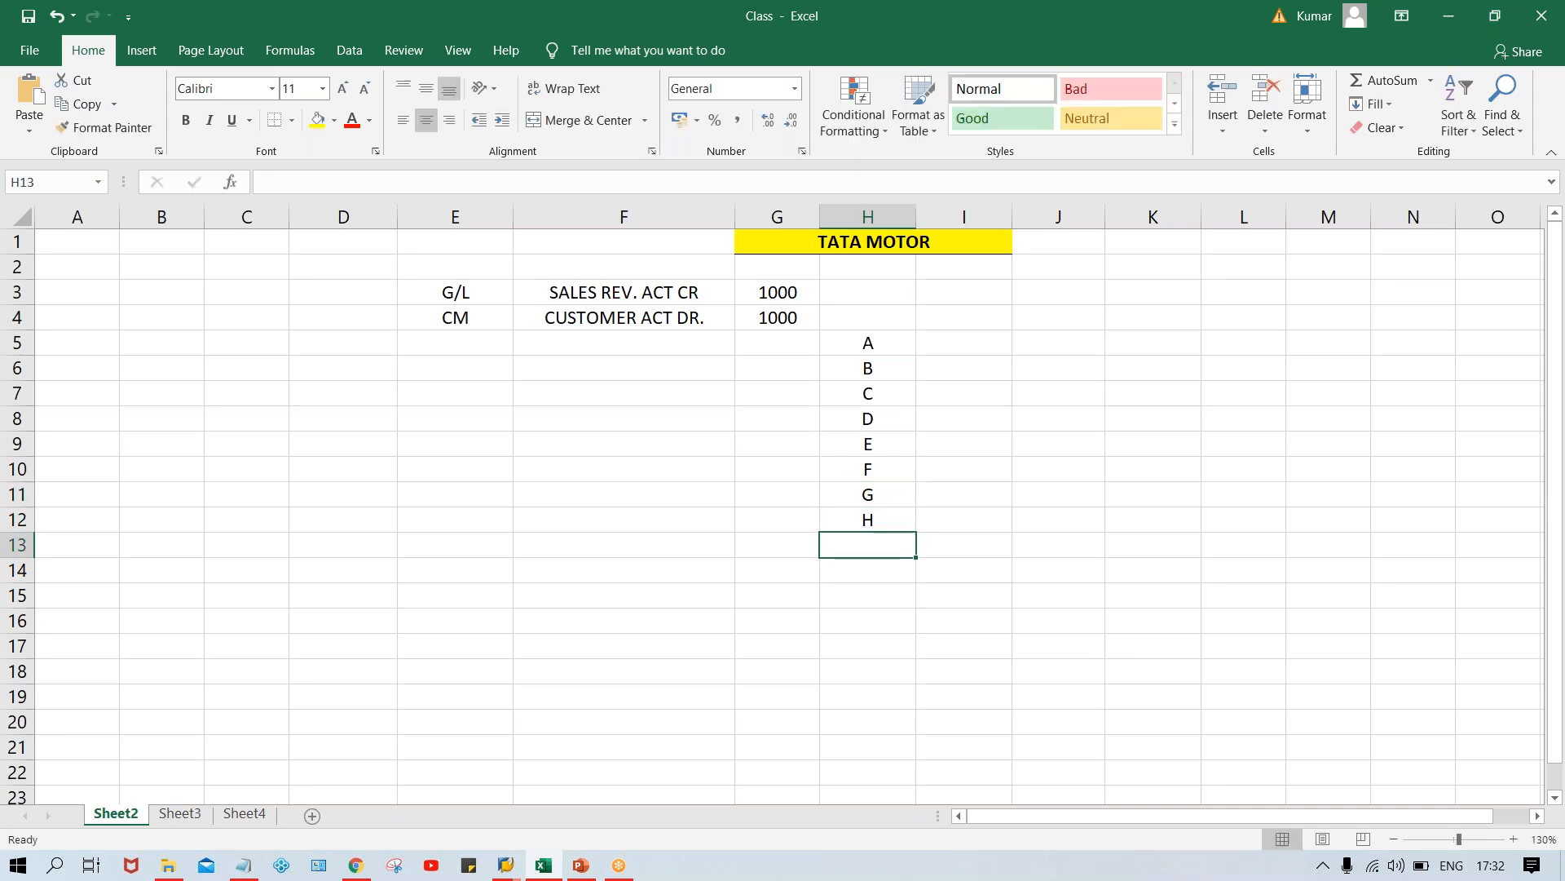
Enter the amounts 2000, 5000, 4000, 6000, 2500, 3600, 1400 and 2500 for customers A to H in cells I5:I12
left_click(945, 342)
type("2000")
key("Return")
type("5000")
key("Return")
type("4000")
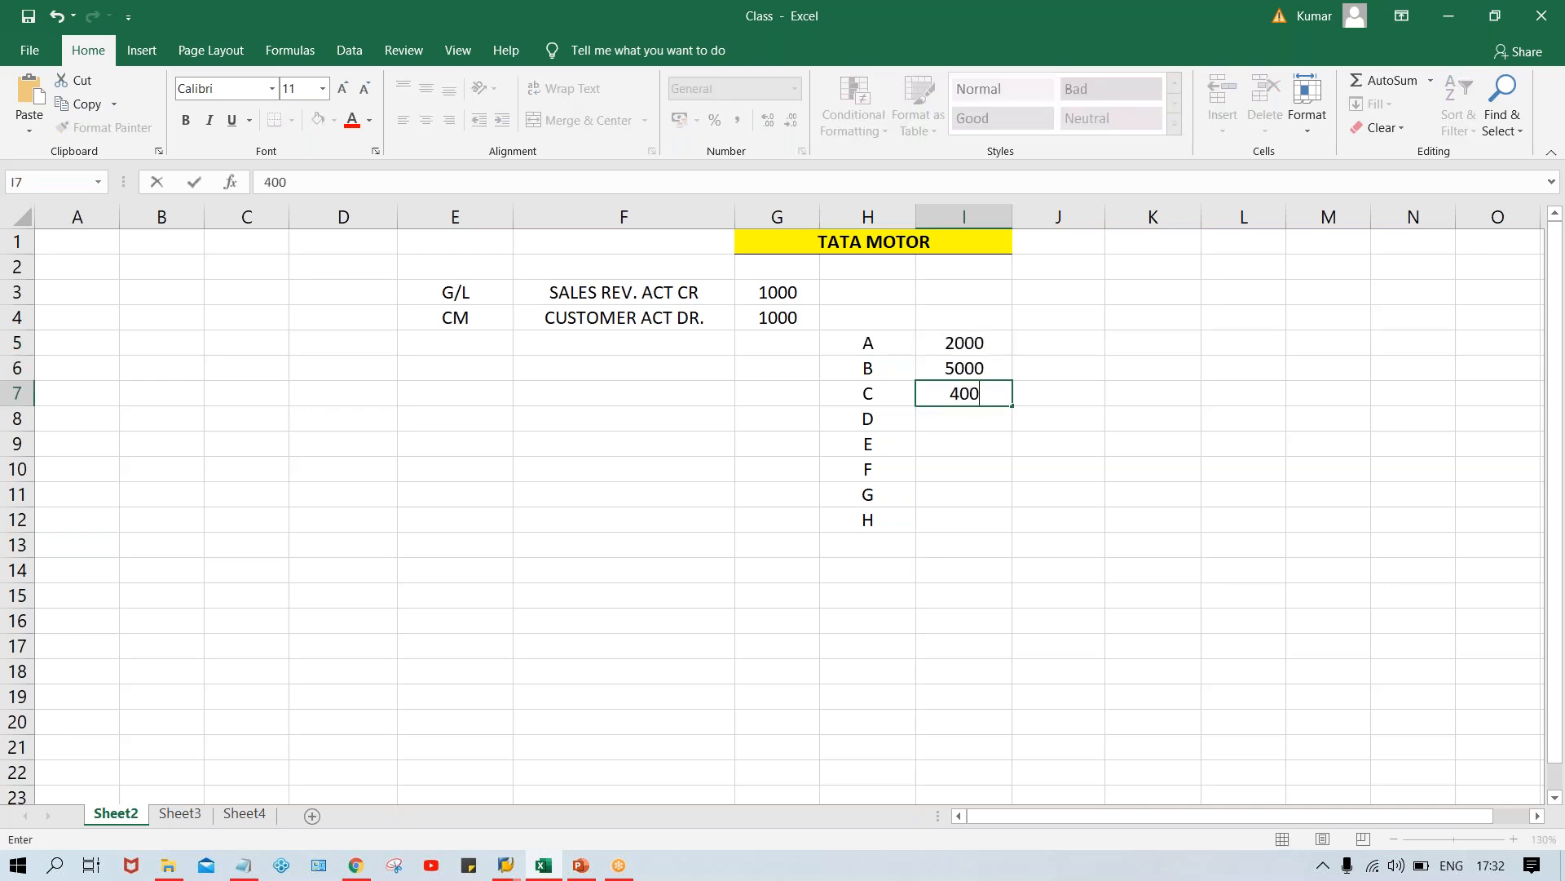
key("Return")
type("6000")
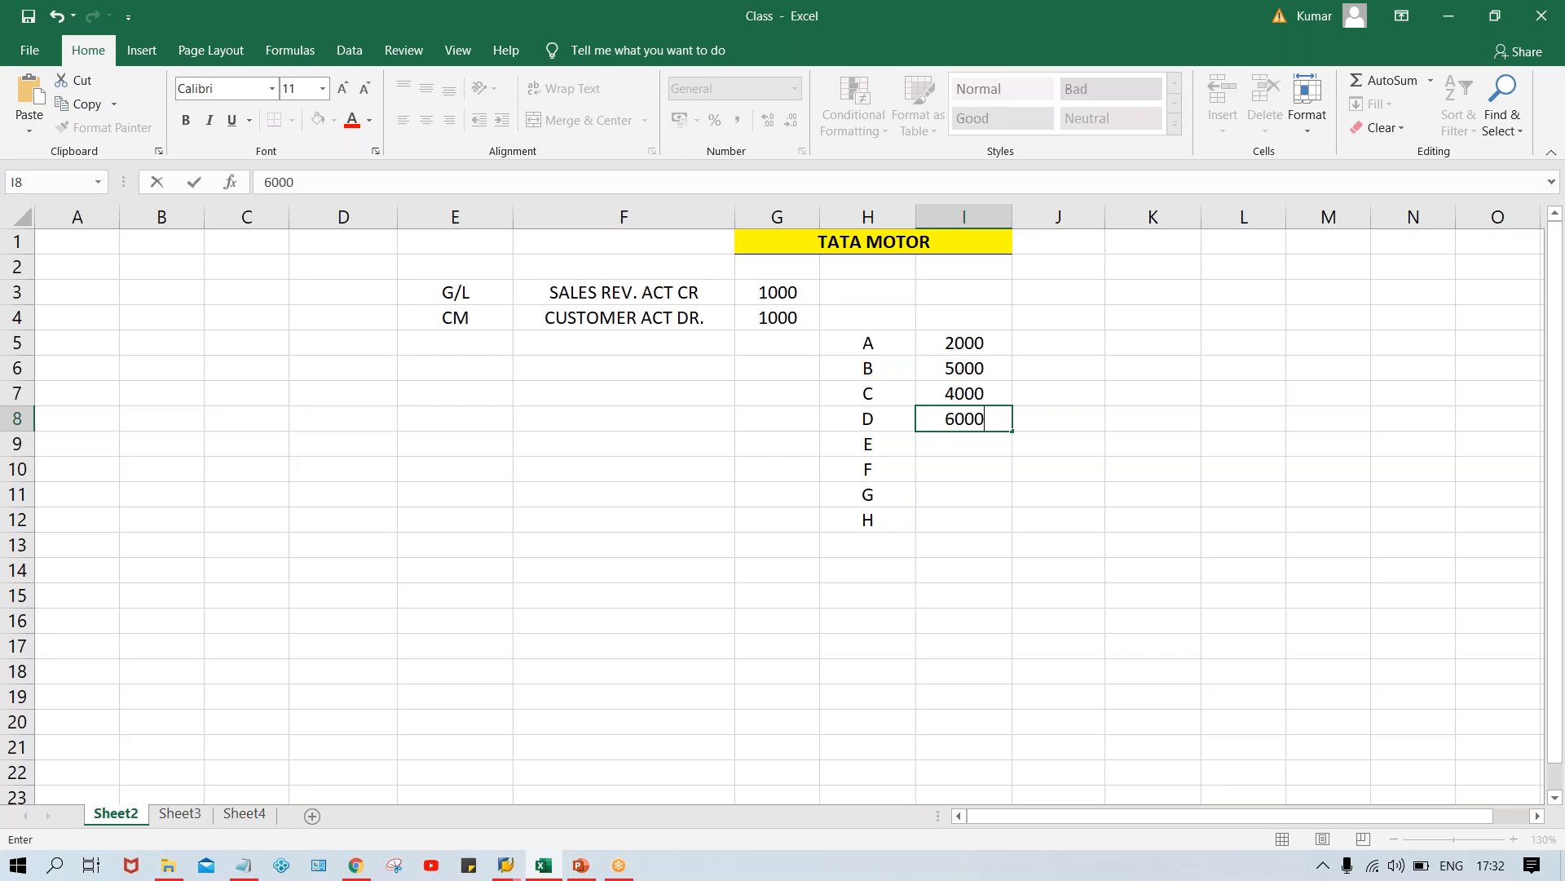
key("Return")
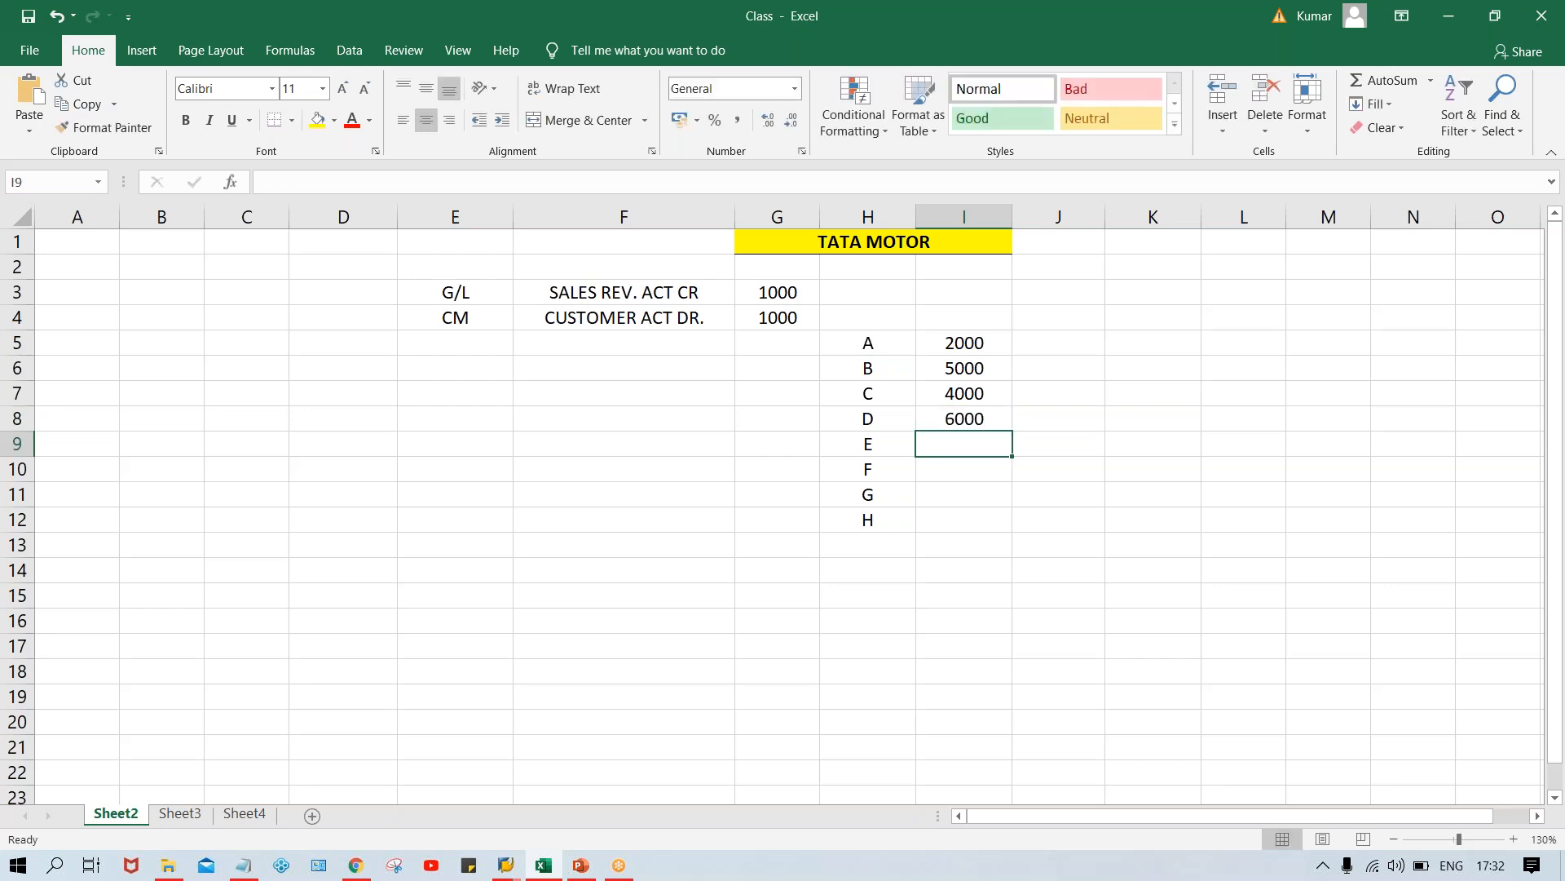
type("2500")
key("Return")
type("36000")
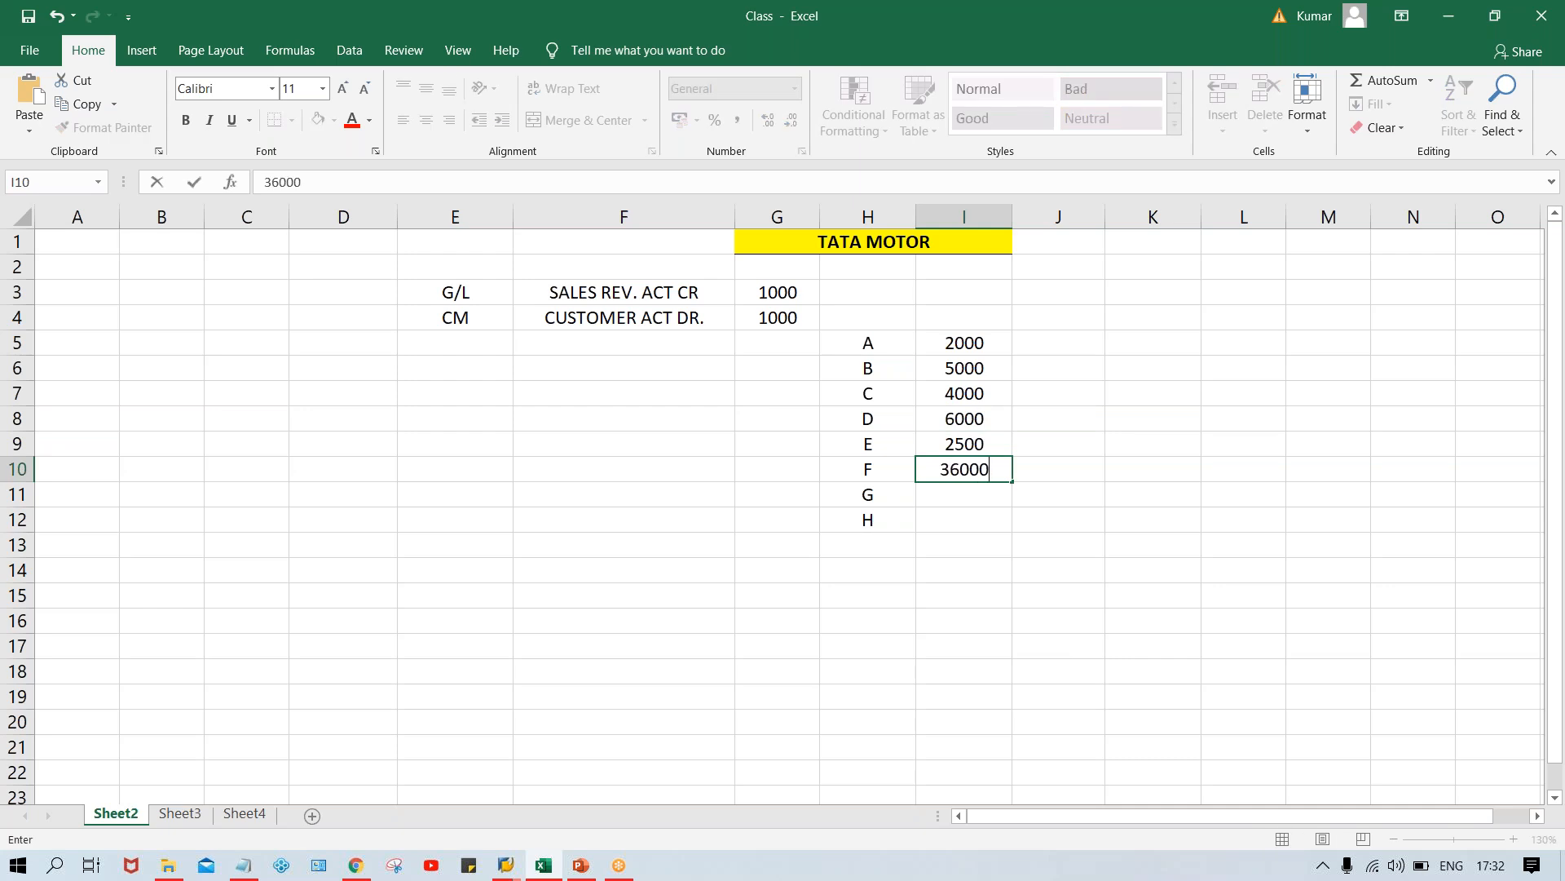
key("BackSpace")
key("Return")
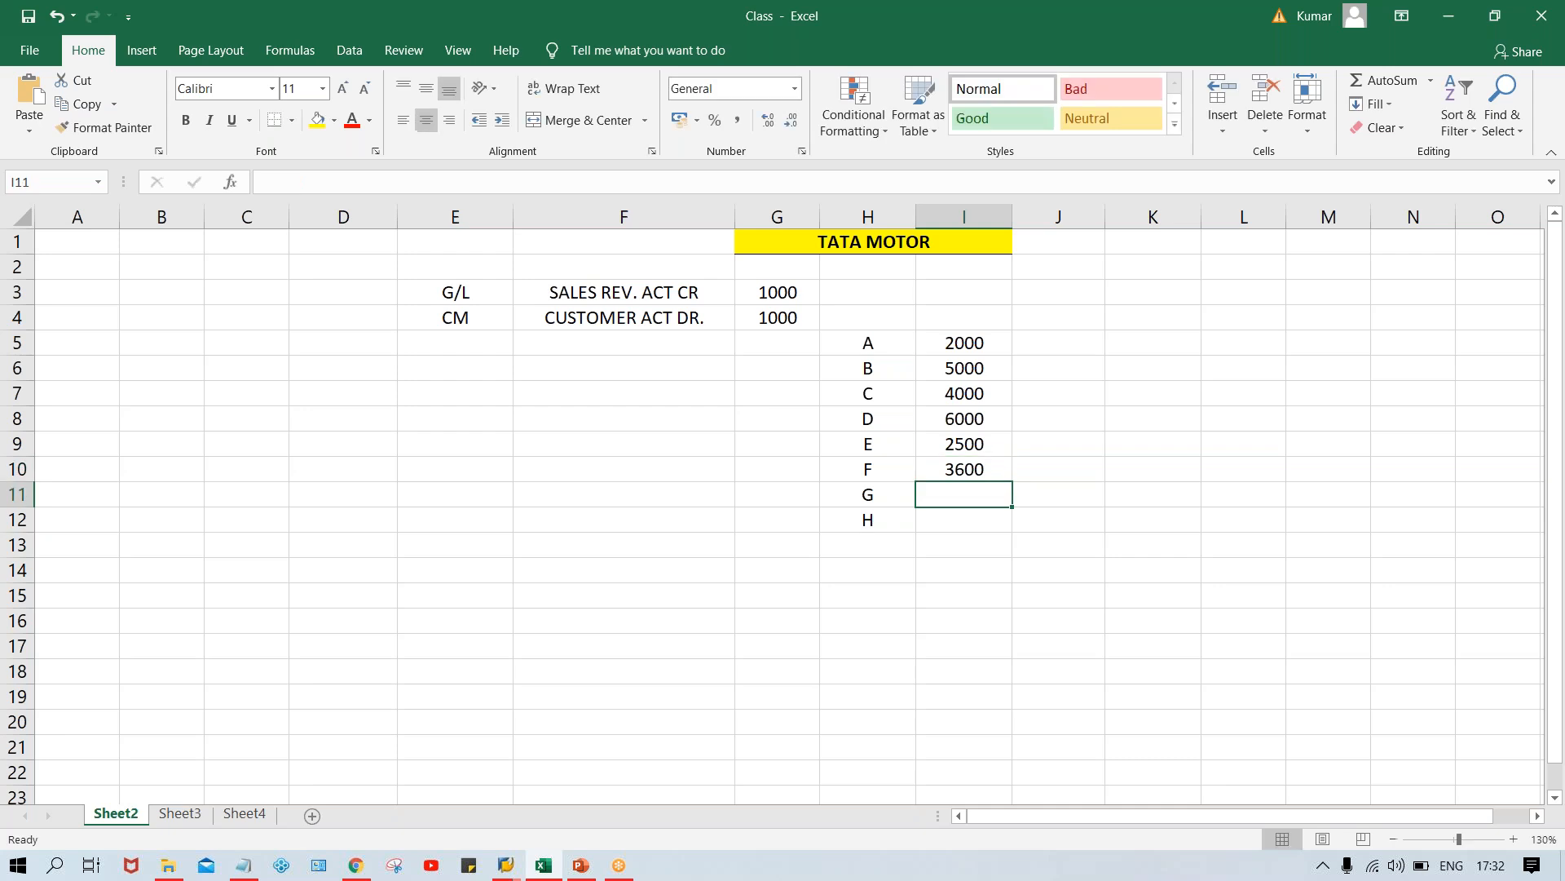
type("1400")
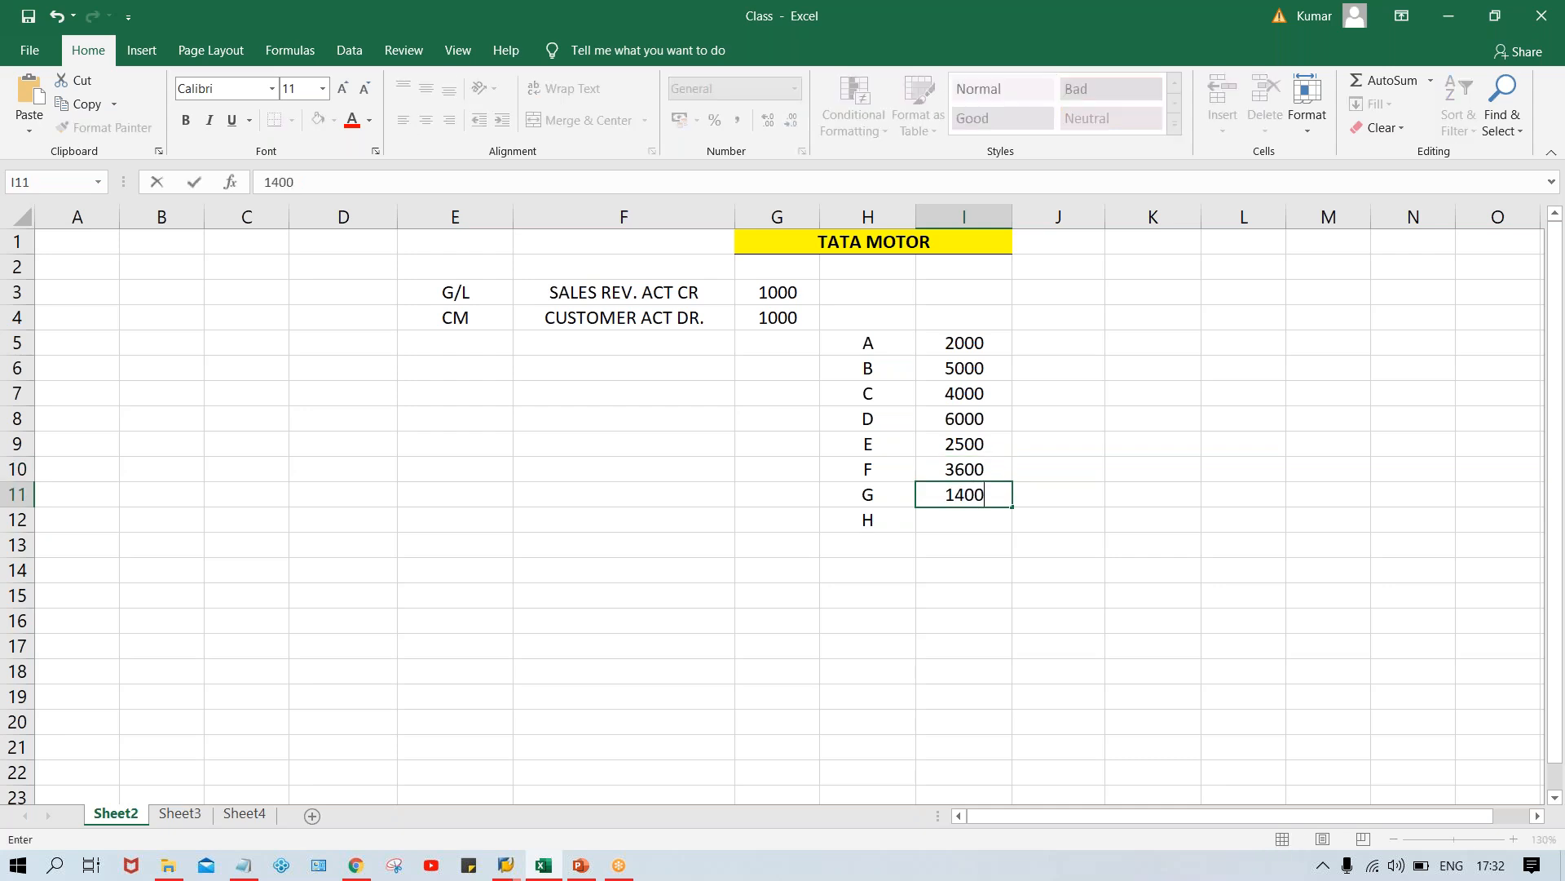
key("Return")
type("2500")
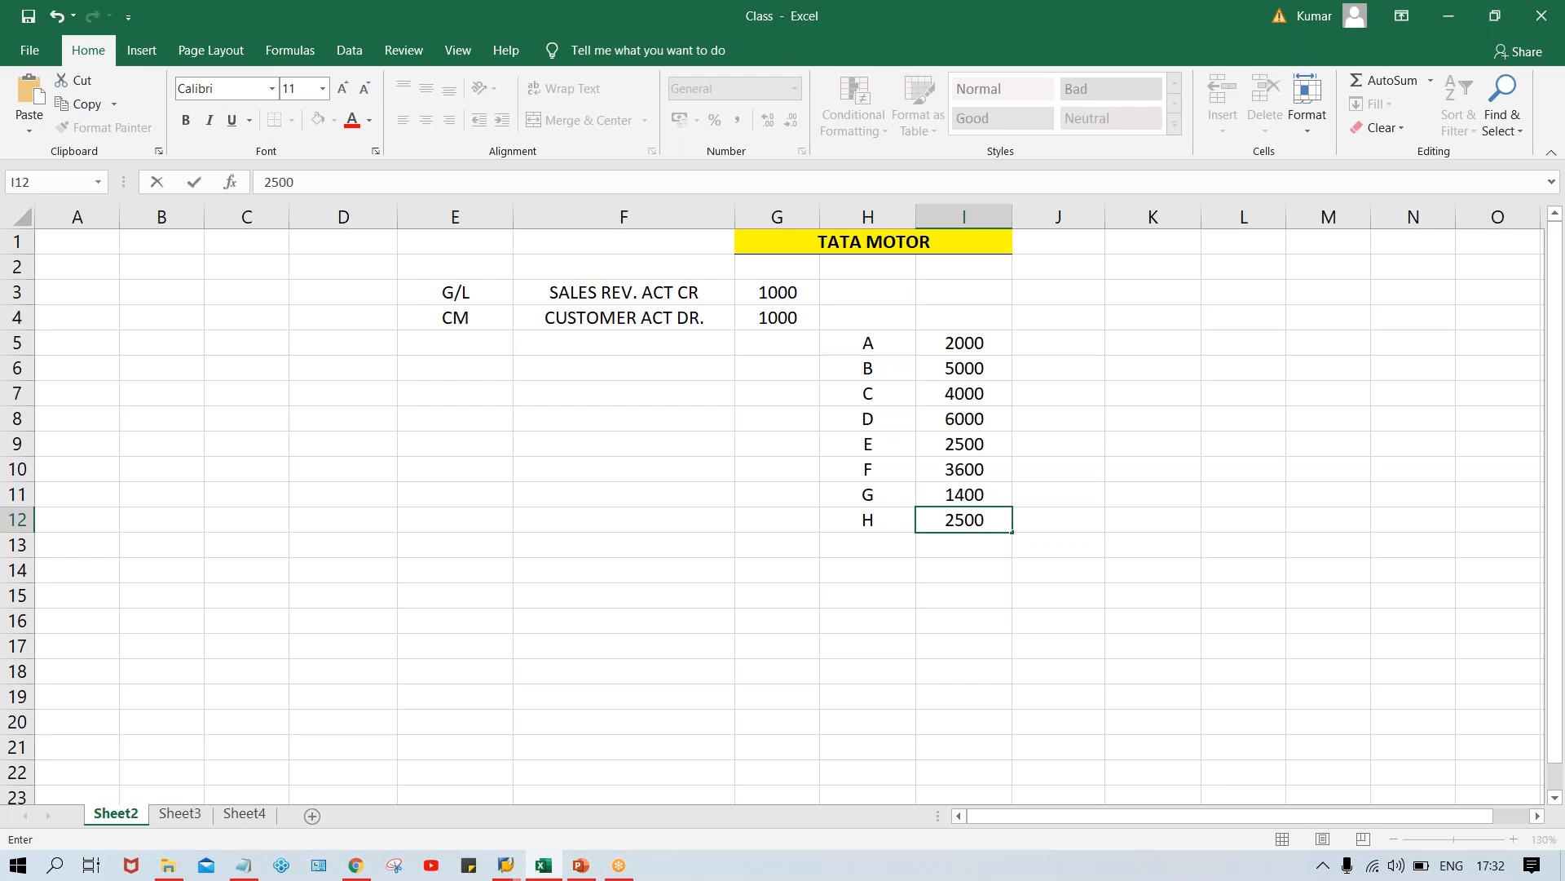
key("Return")
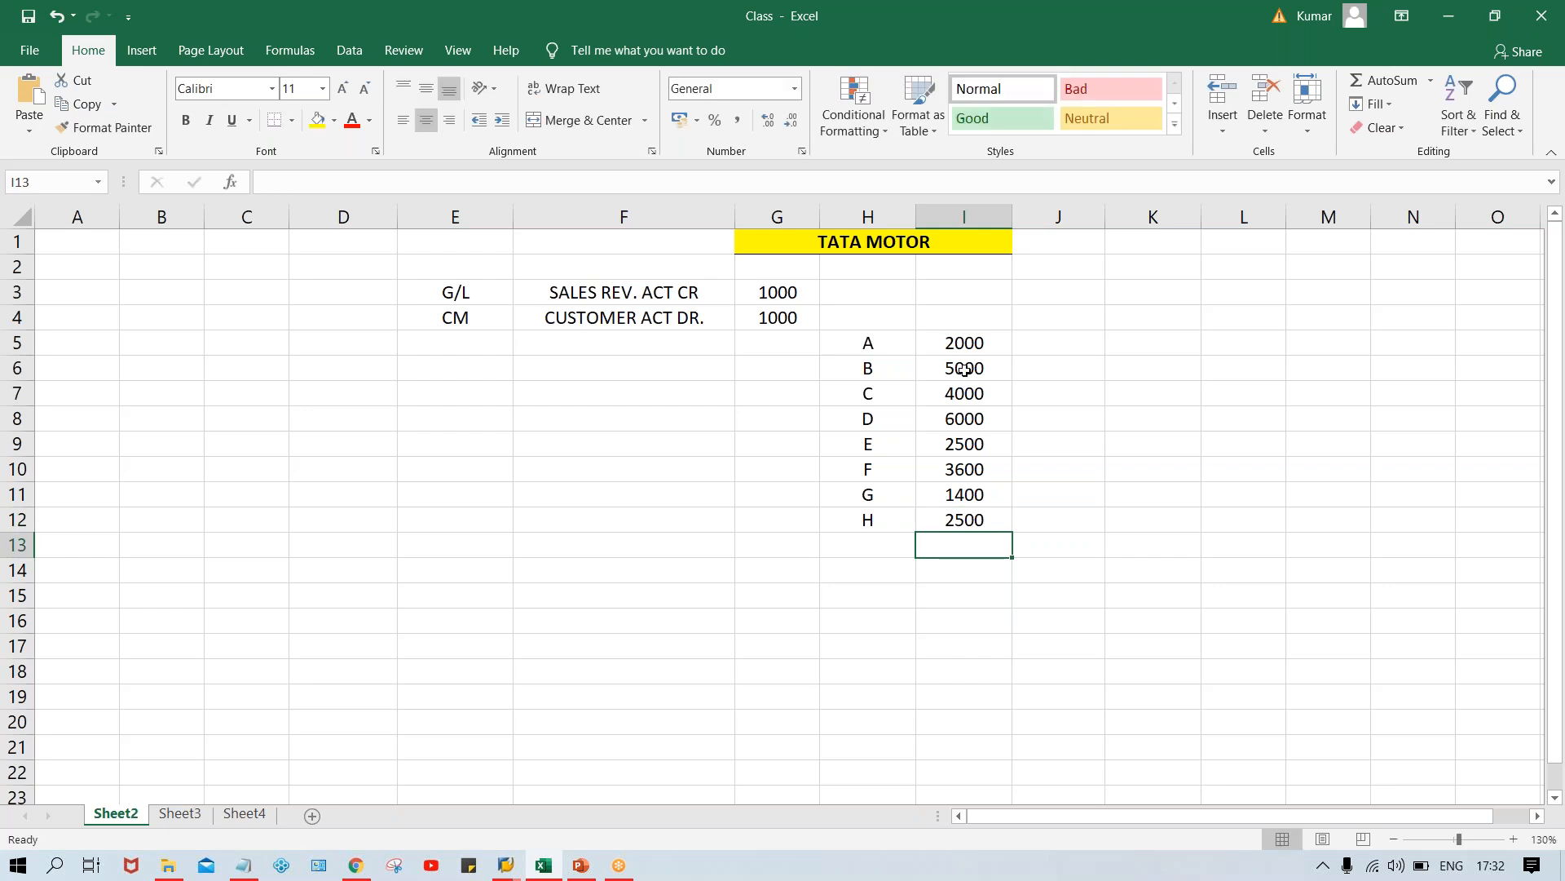
Clear the example amounts beside the sales revenue and customer accounts, emptying cells G2:G5
left_click(880, 342)
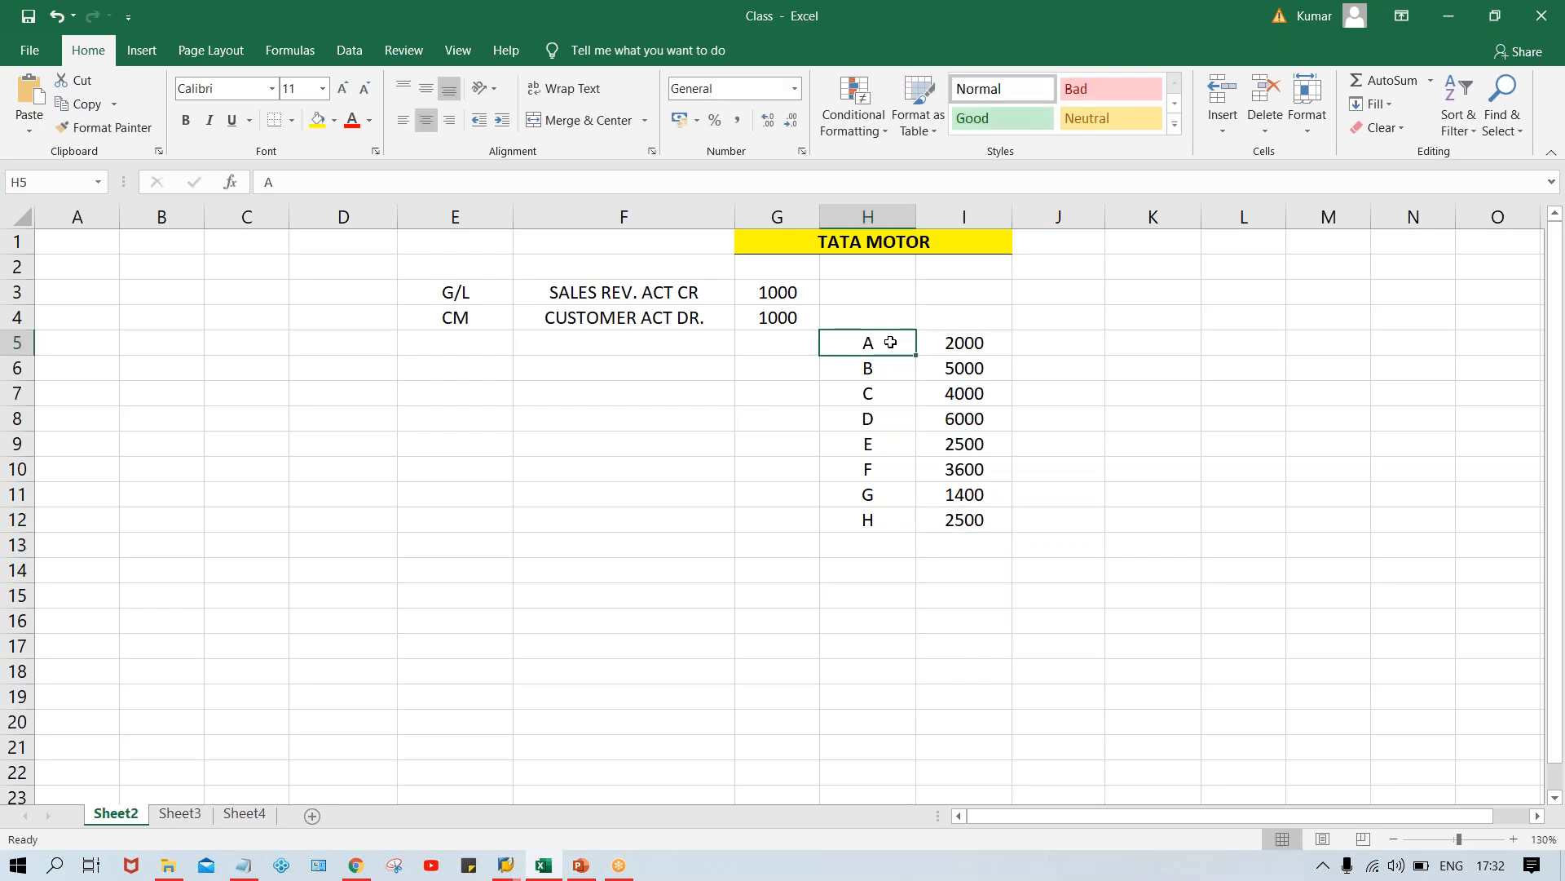
left_click(947, 343)
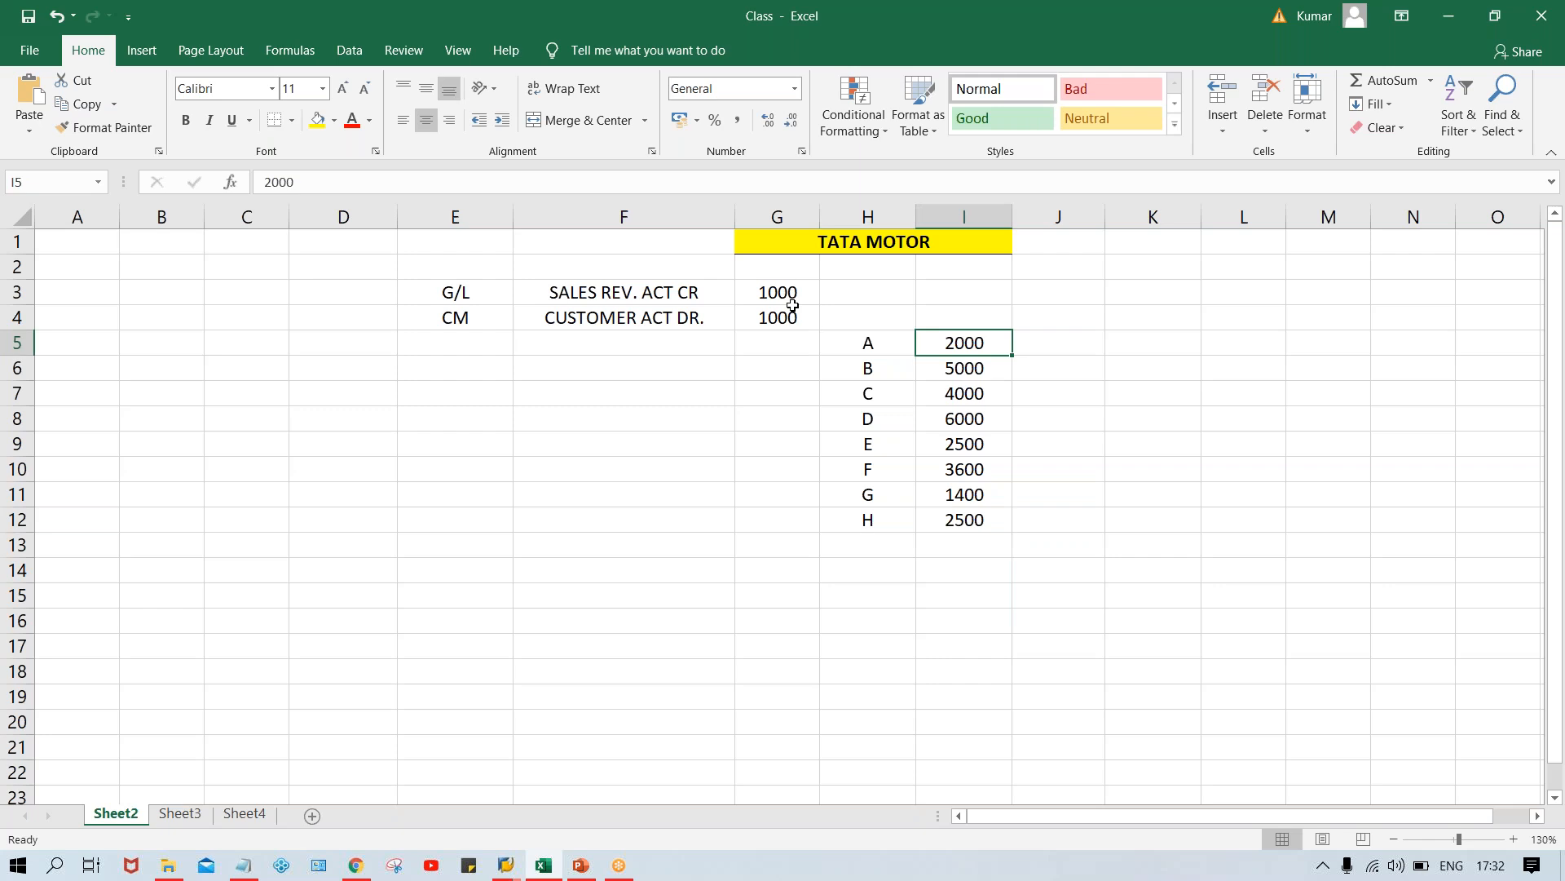
left_click(777, 346)
left_click_drag(767, 277, 771, 345)
key("BackSpace")
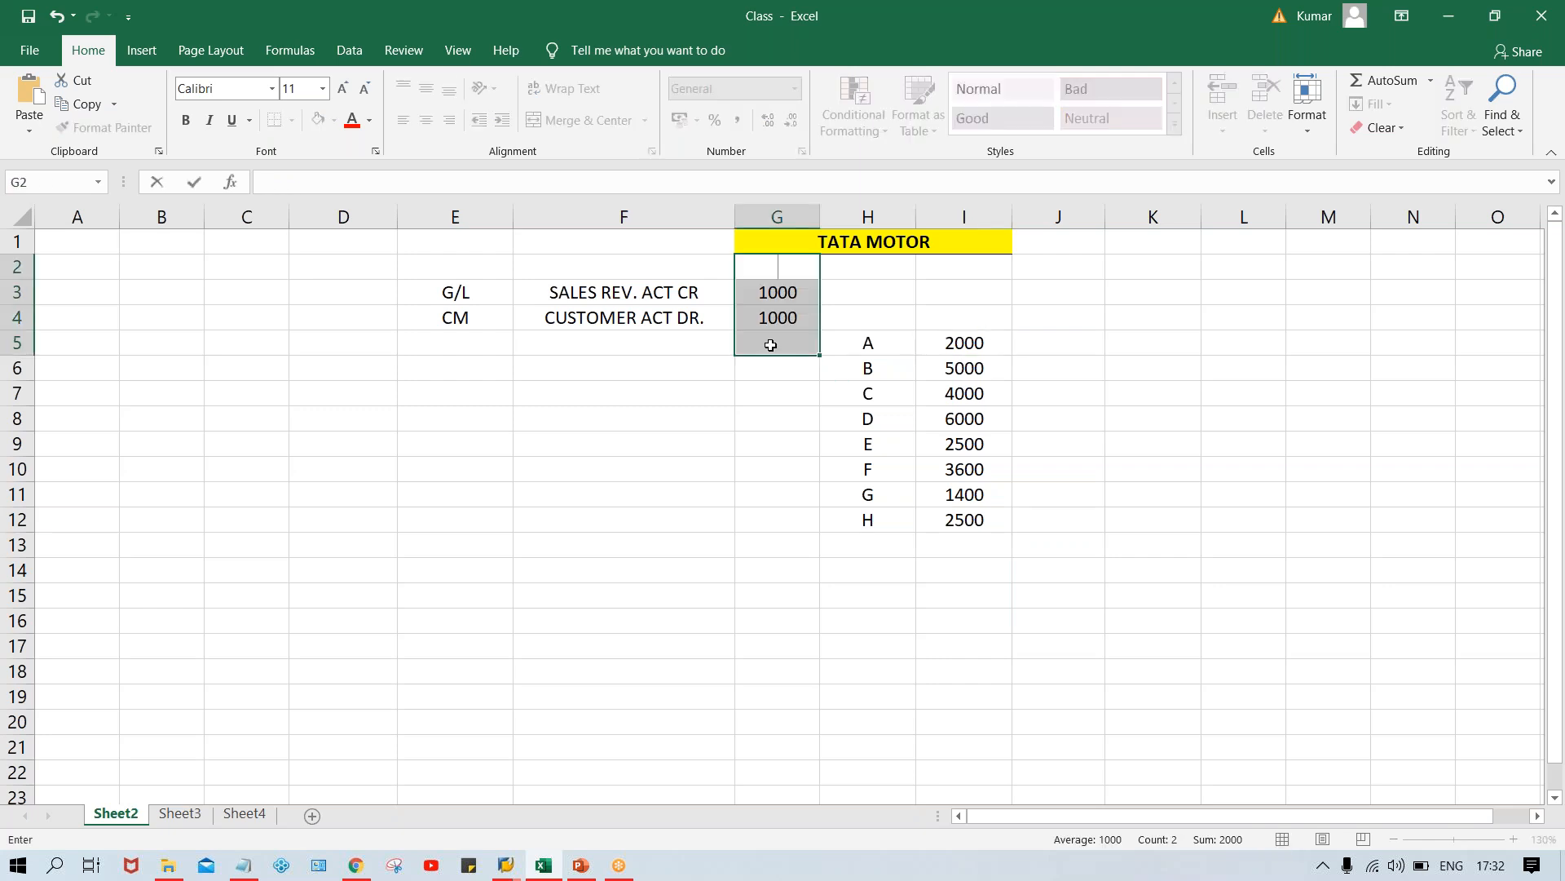
key("Escape")
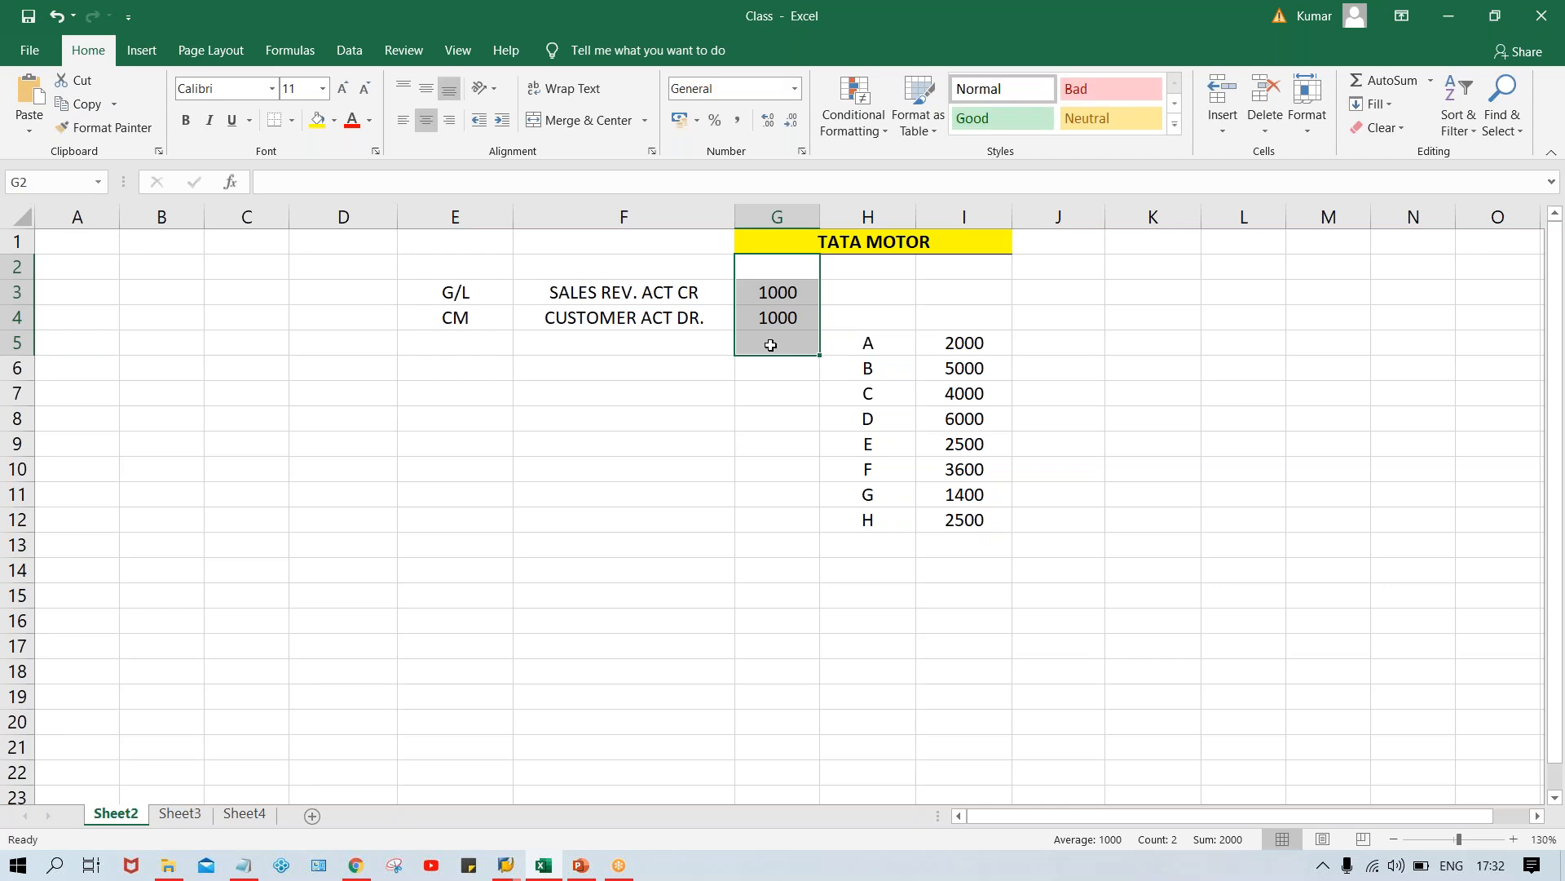
key("Delete")
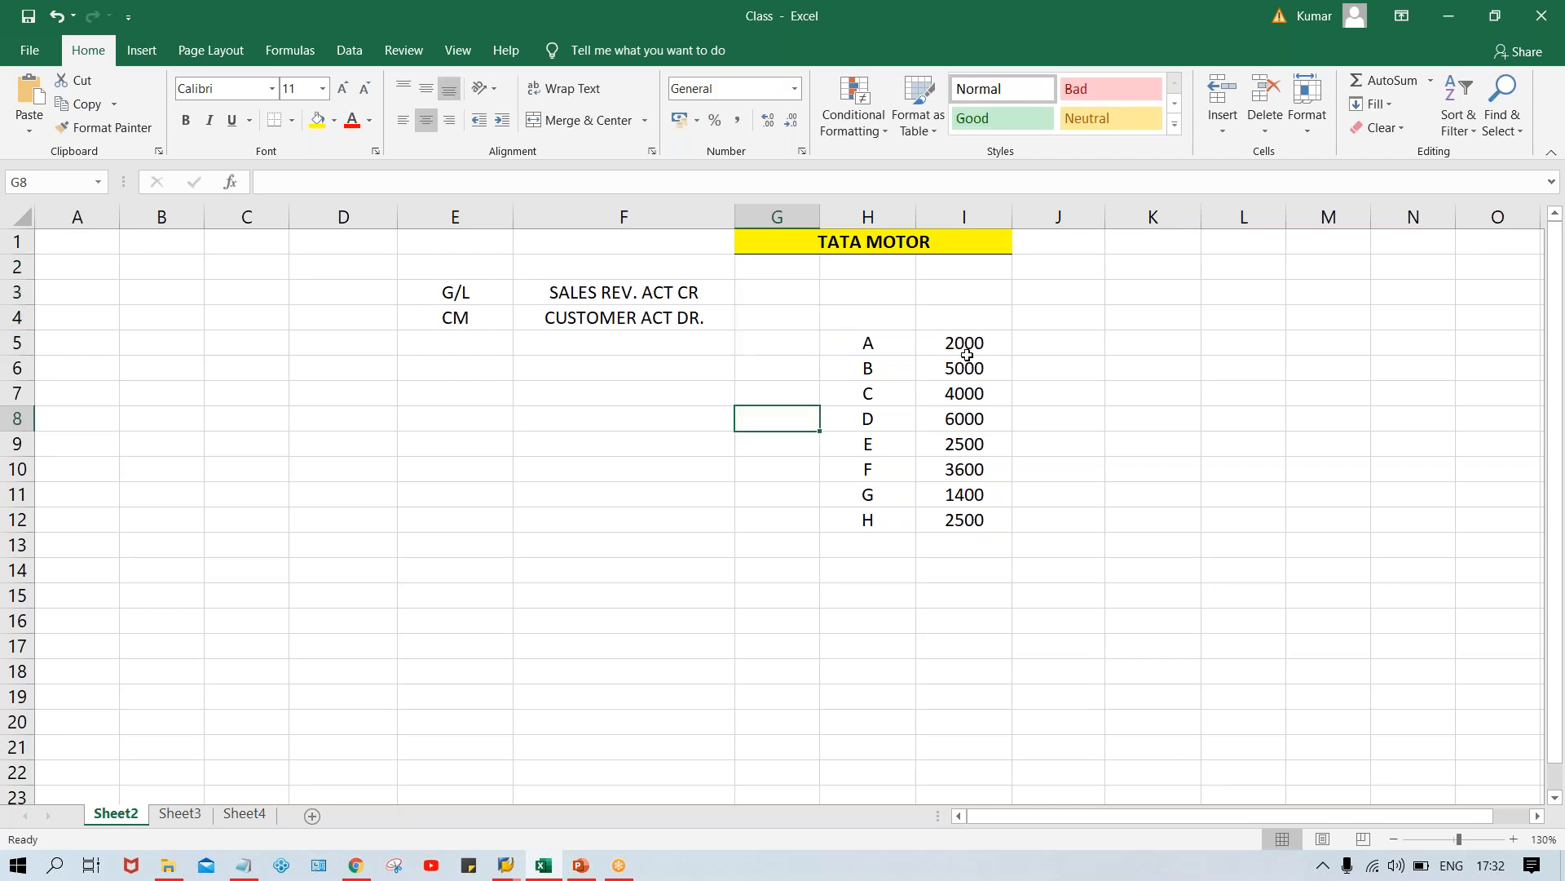
Examine customer A and the individual customer amounts down column I, from row 5 to below the list
left_click(966, 344)
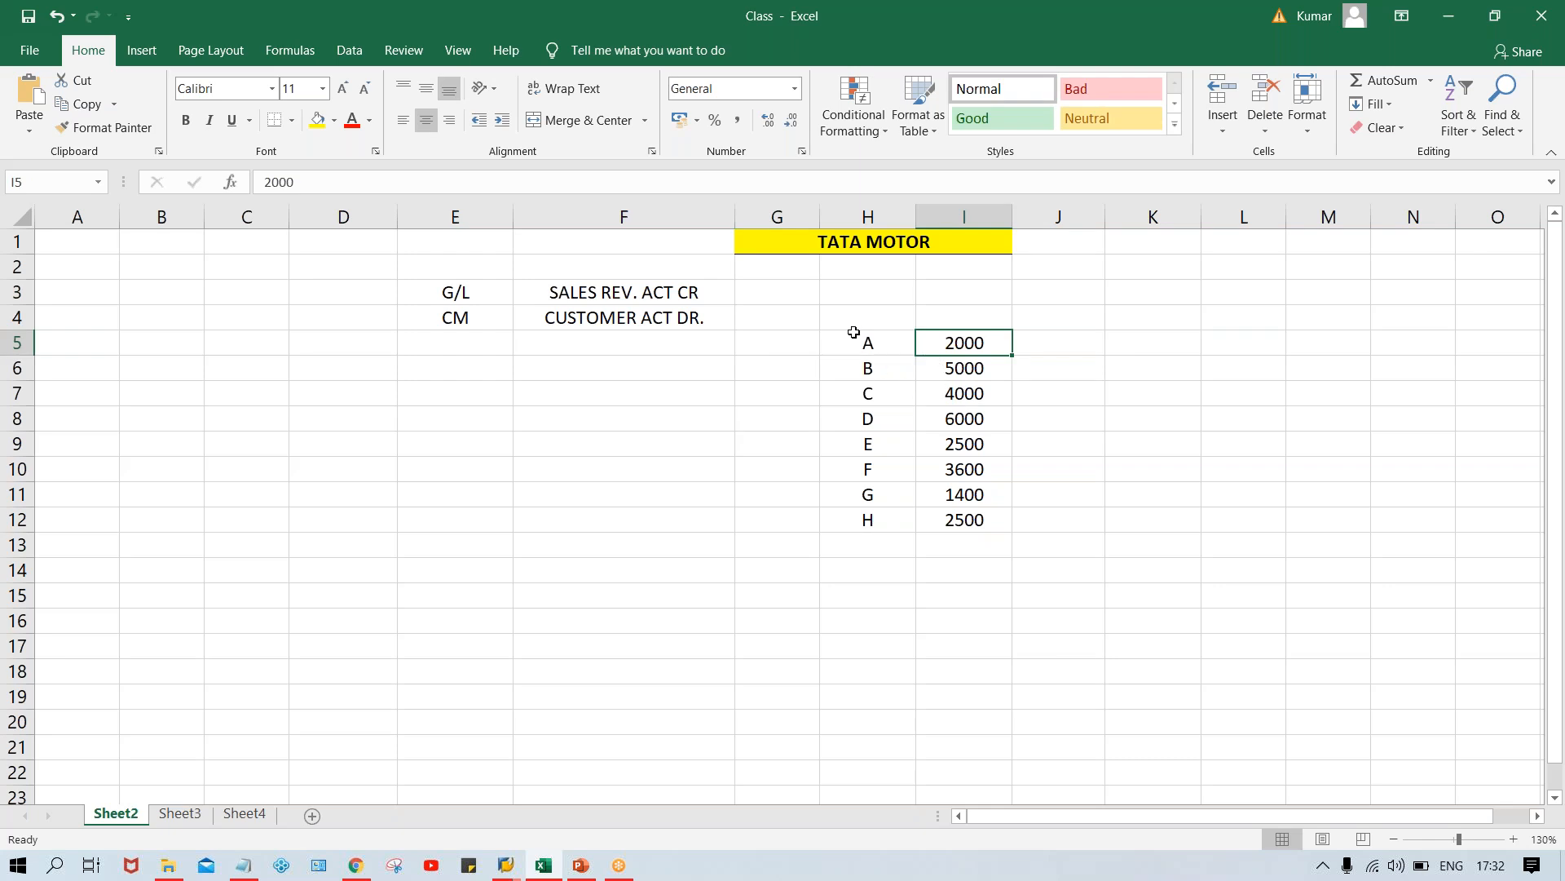
left_click(866, 340)
left_click(966, 342)
key("Down")
key("Down")
key("Down")
key("Down")
key("Down")
key("Down")
key("Down")
key("Down")
key("Down")
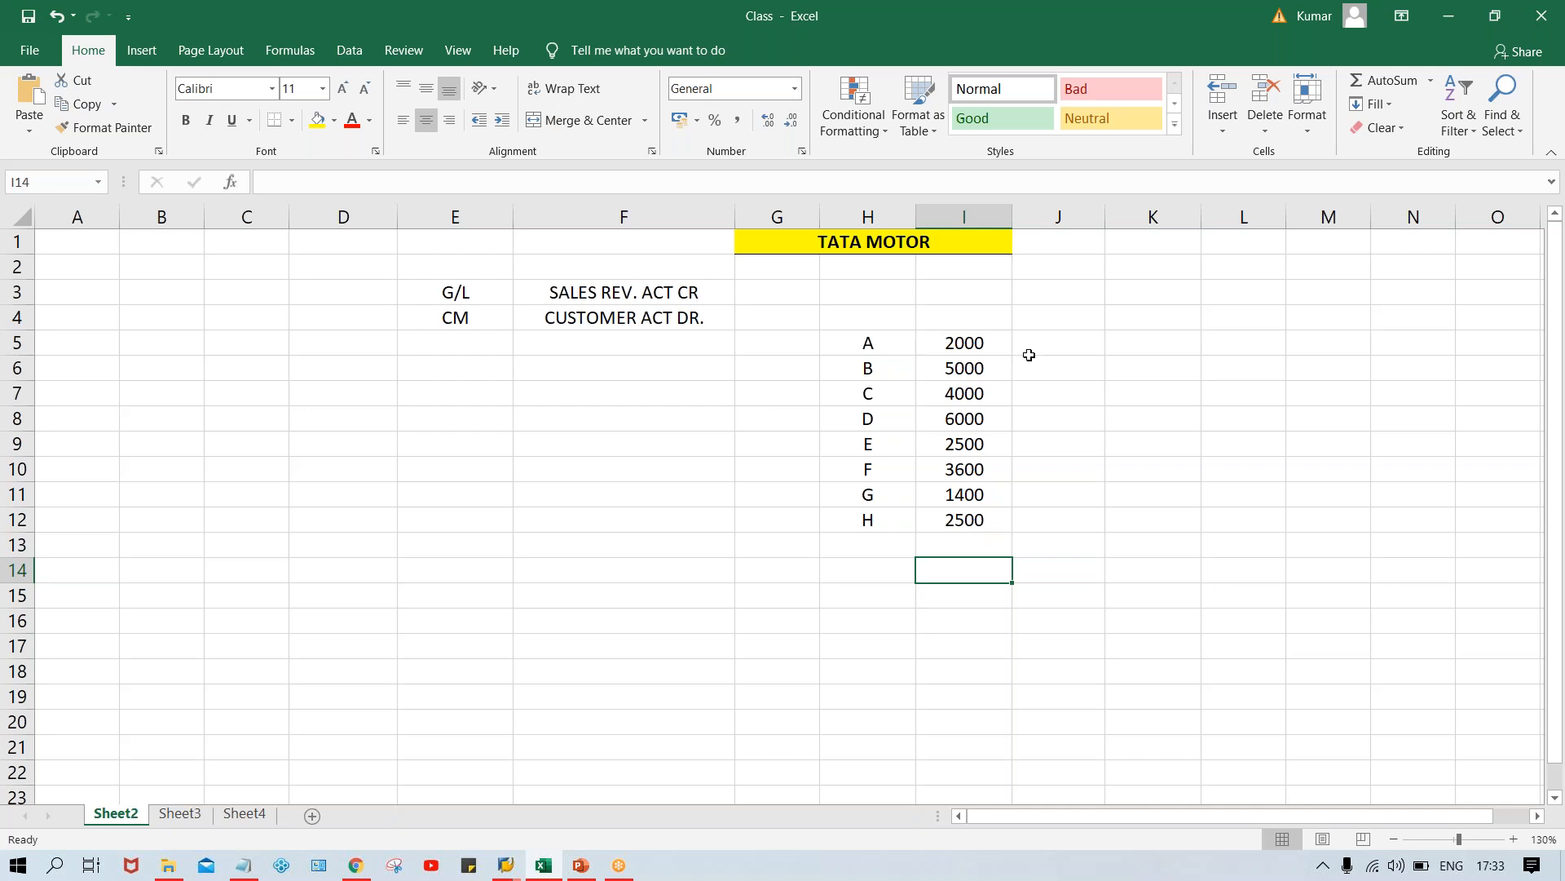
Sum the customer amounts in I5:I12 by selecting them and enter the total 27K in cell I14
left_click_drag(963, 346, 948, 520)
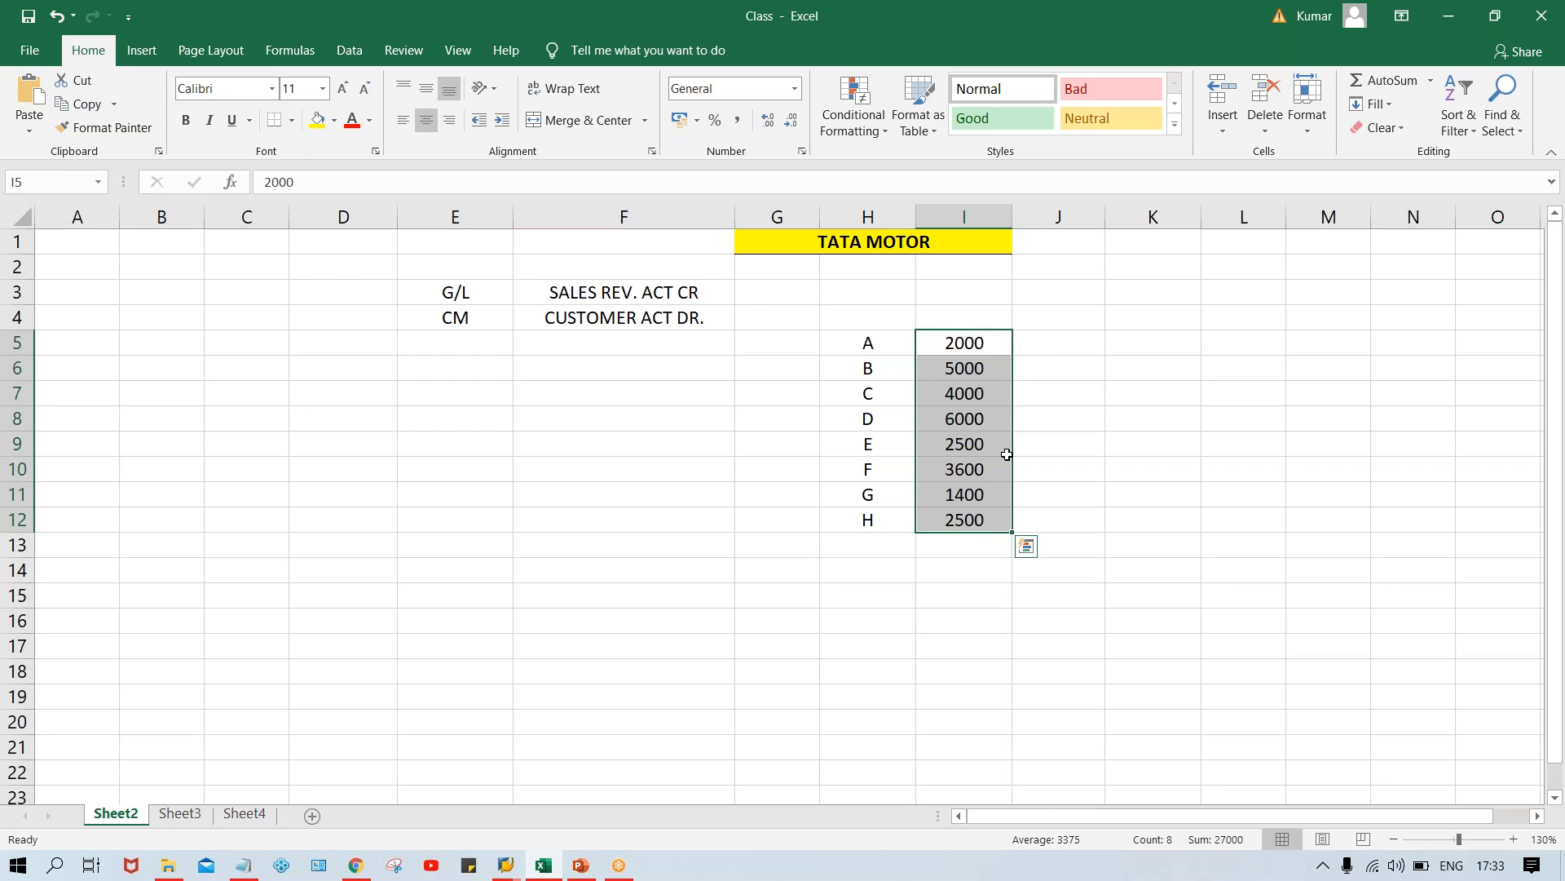
left_click(939, 572)
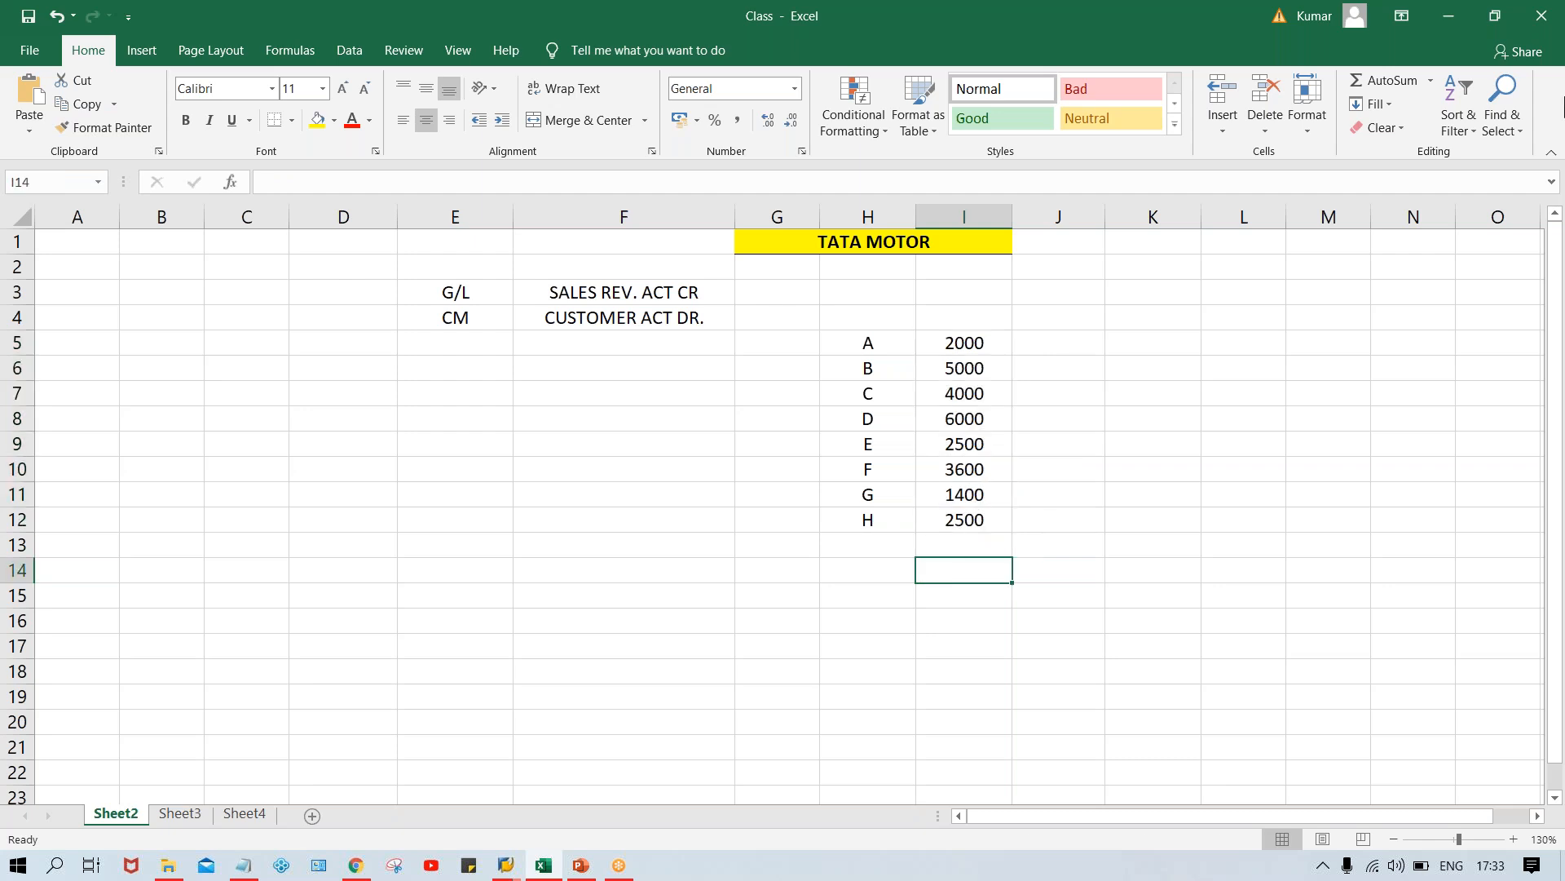
type("27K")
key("Return")
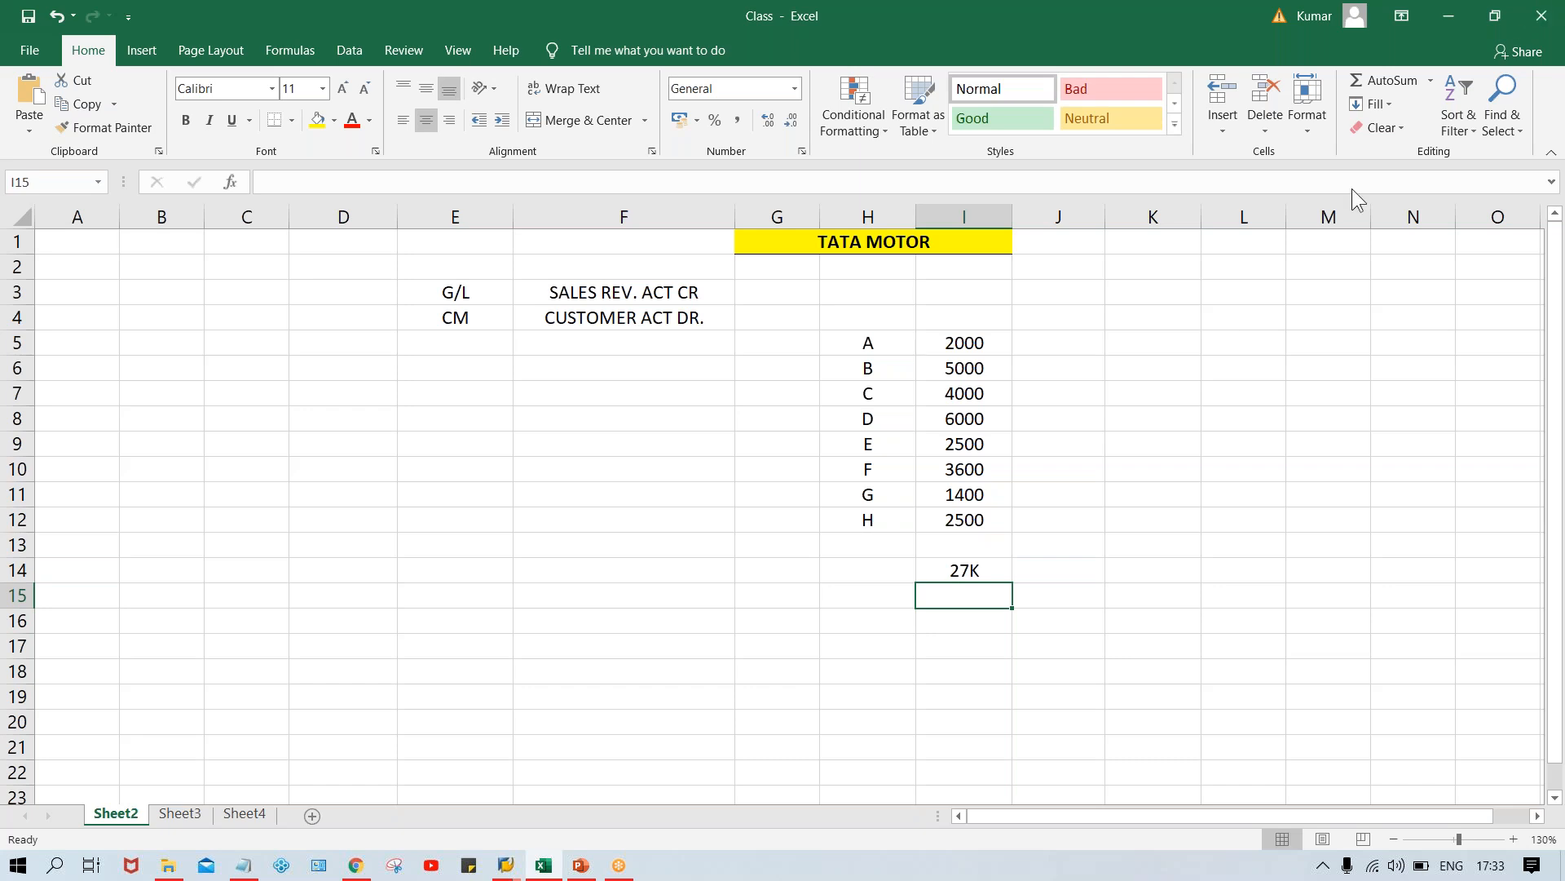
Enter reconciliation account 1005 in cell G5 and fill it down to G12 for all eight customers
left_click_drag(977, 342, 970, 521)
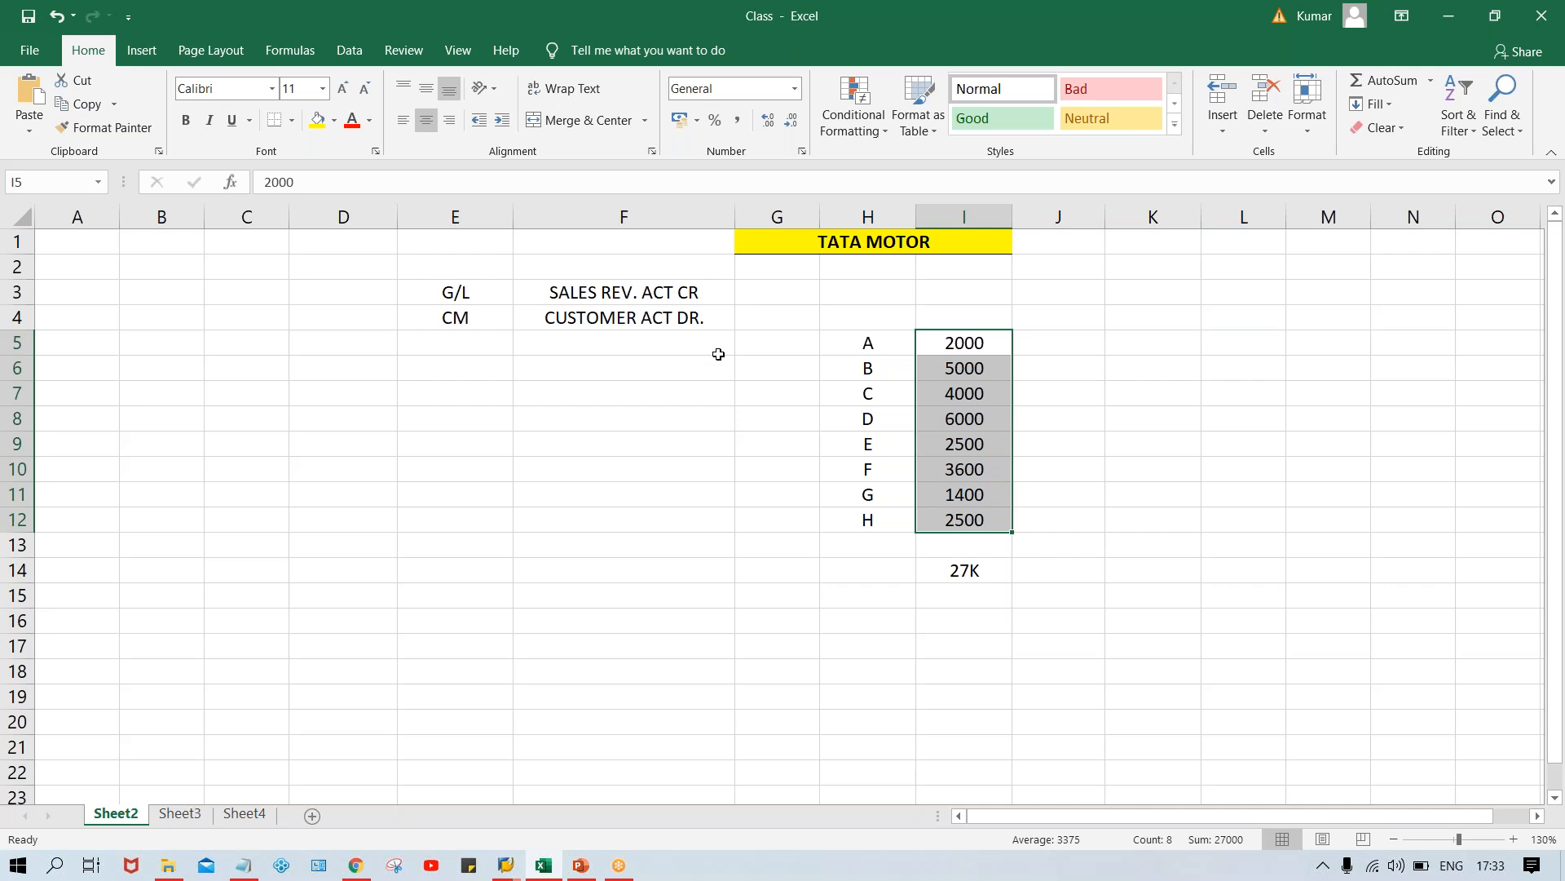
left_click(768, 344)
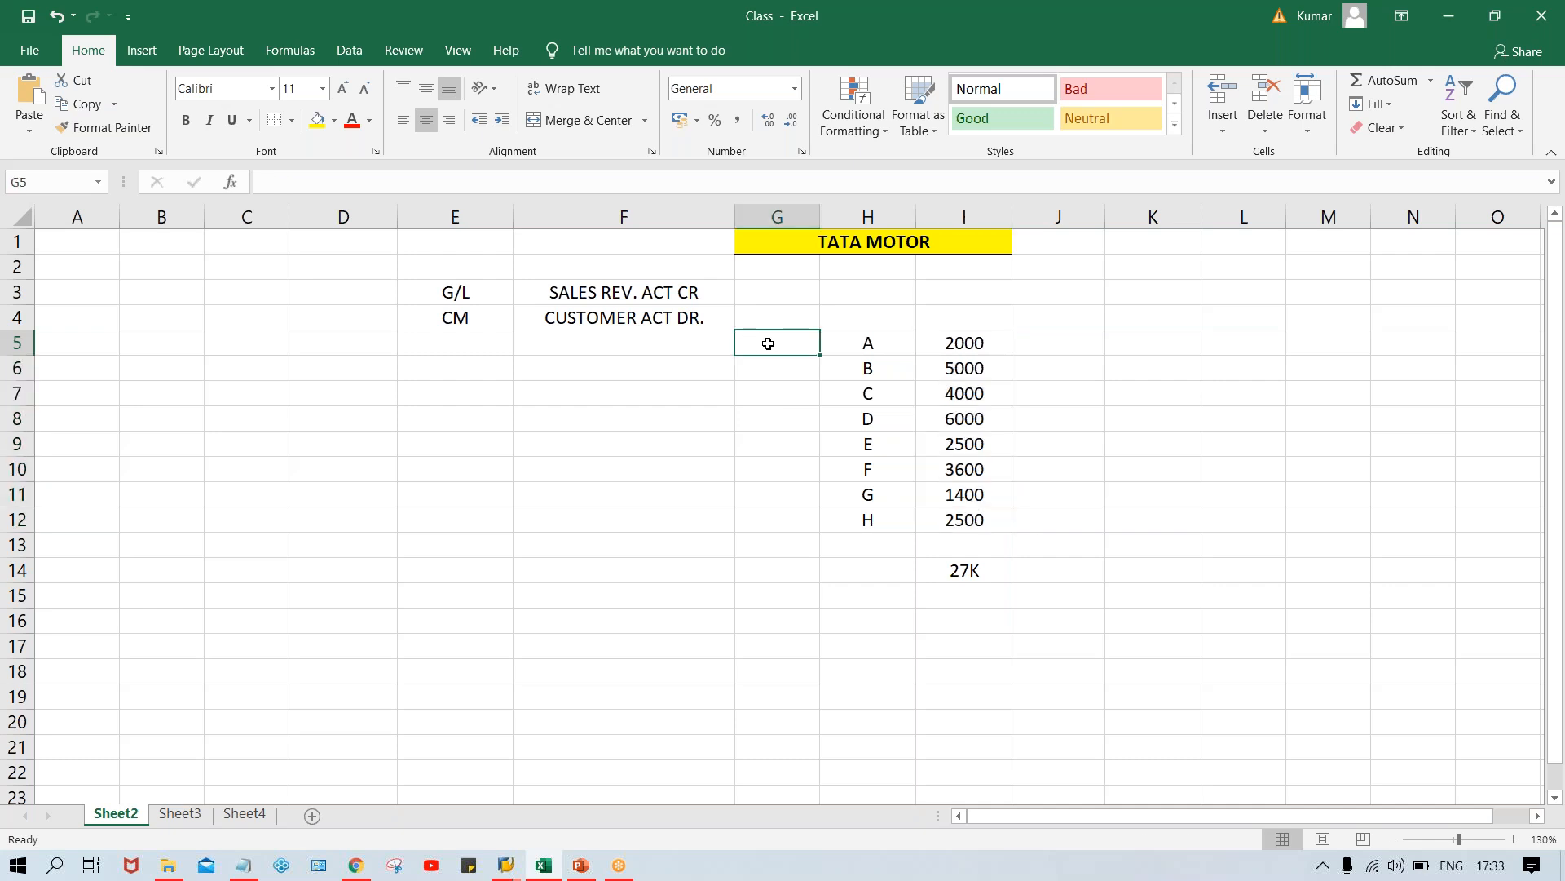
type("100")
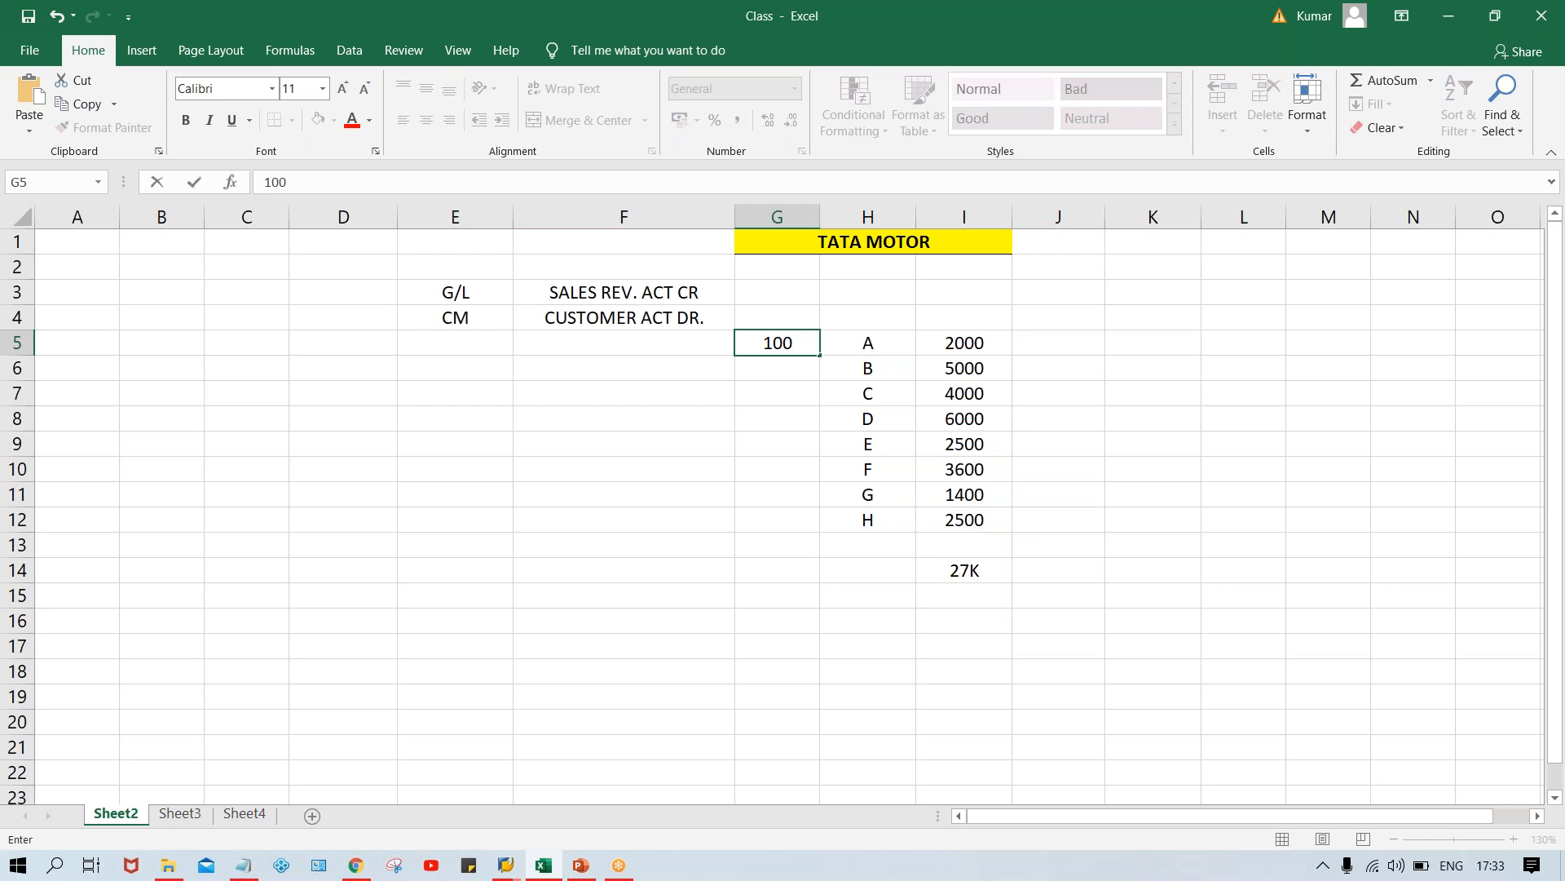
type("5")
key("Return")
left_click(791, 340)
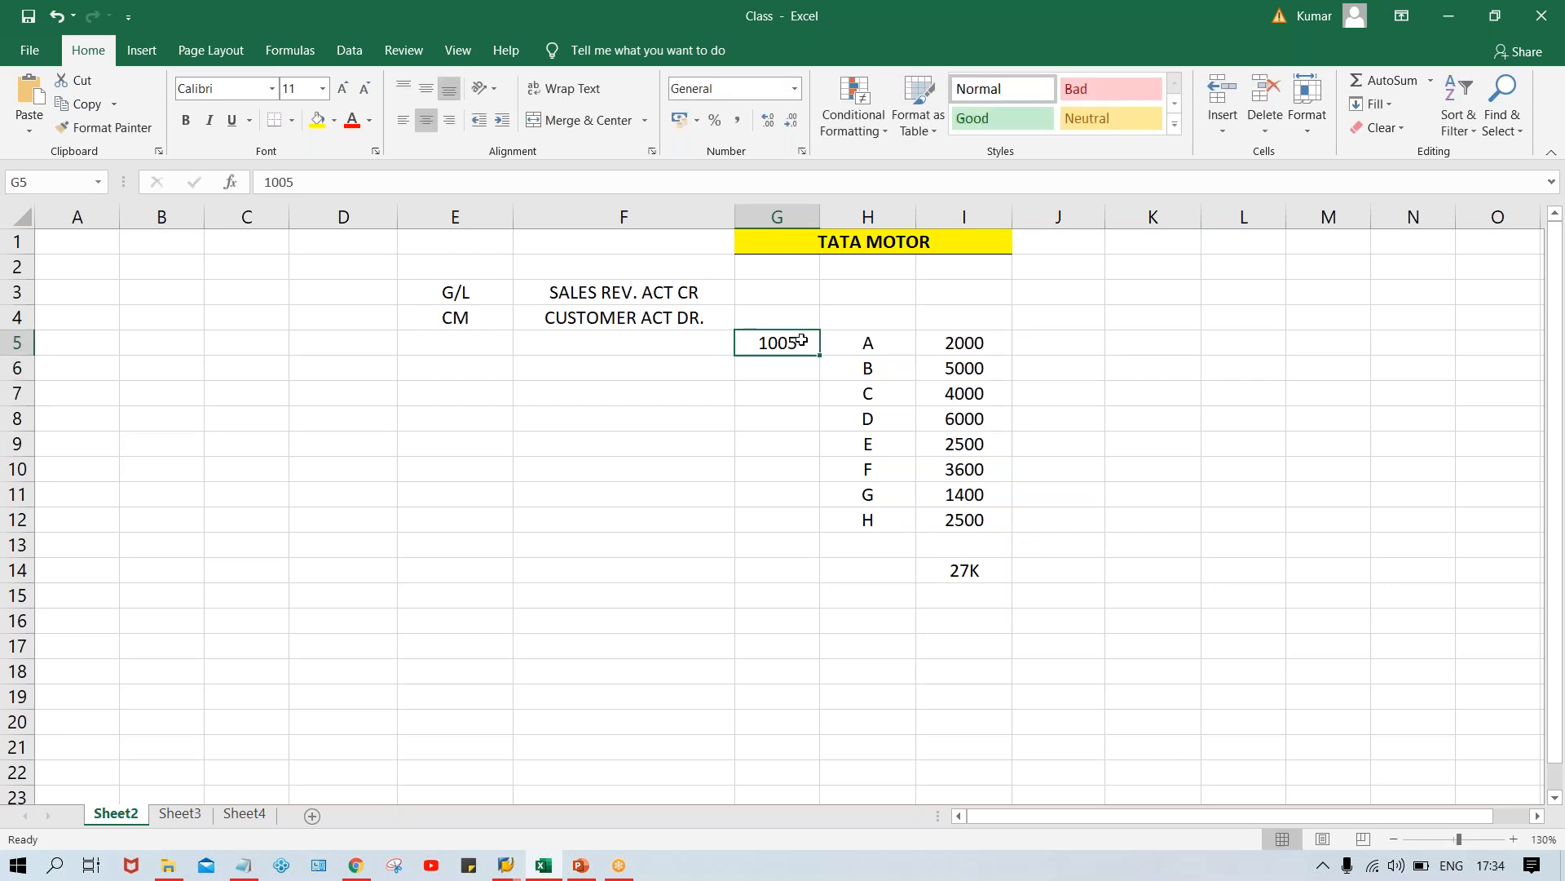
left_click_drag(780, 341, 768, 514)
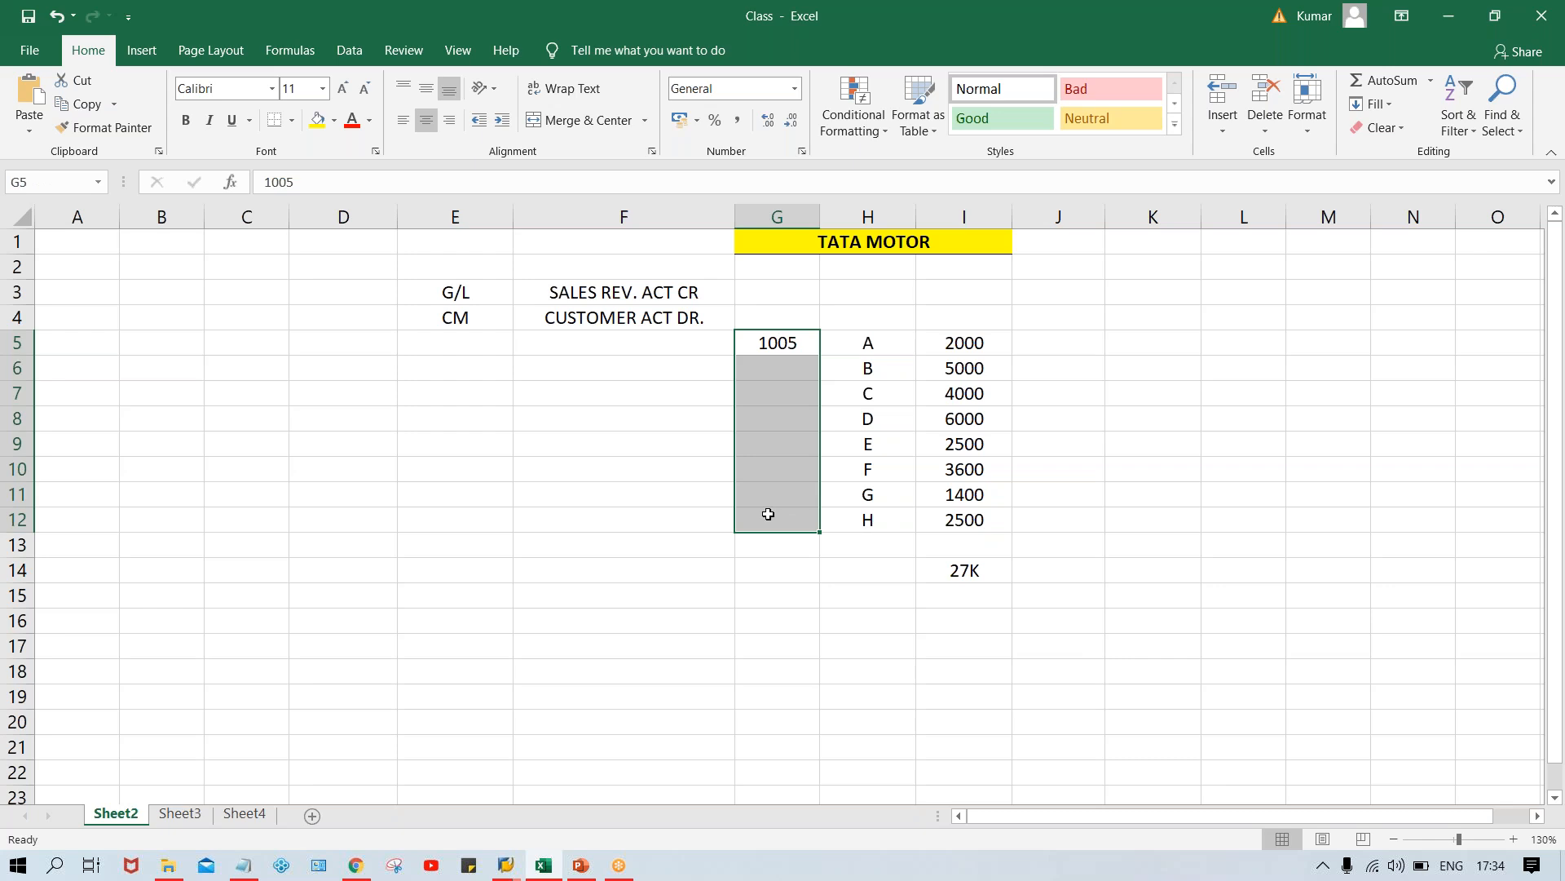
key("ctrl+d")
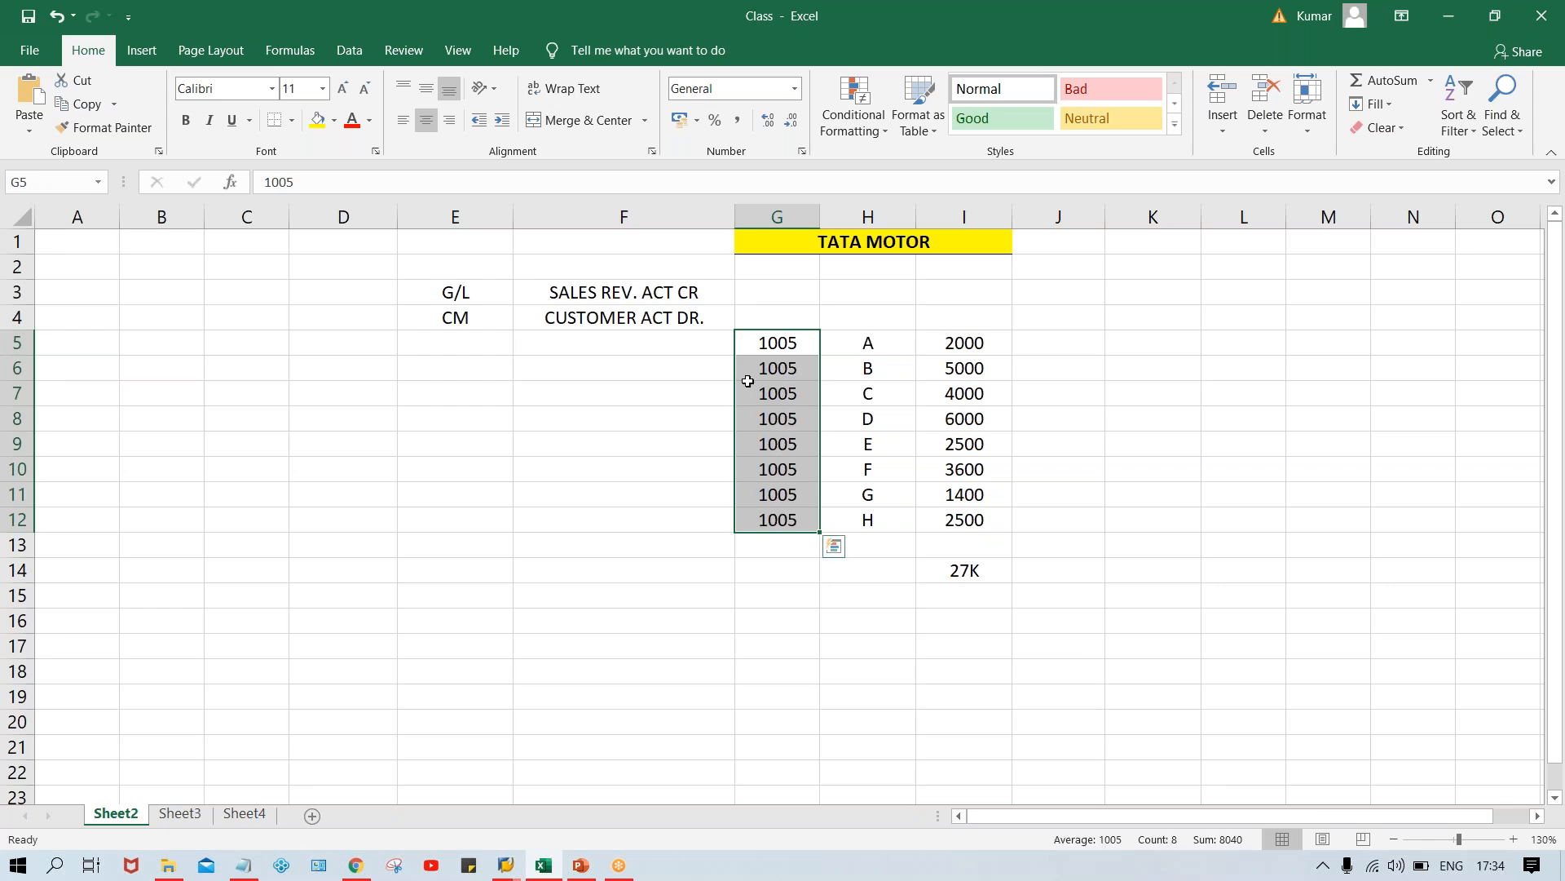
Enter the total 27K for account 1005 in cell G14
left_click(784, 343)
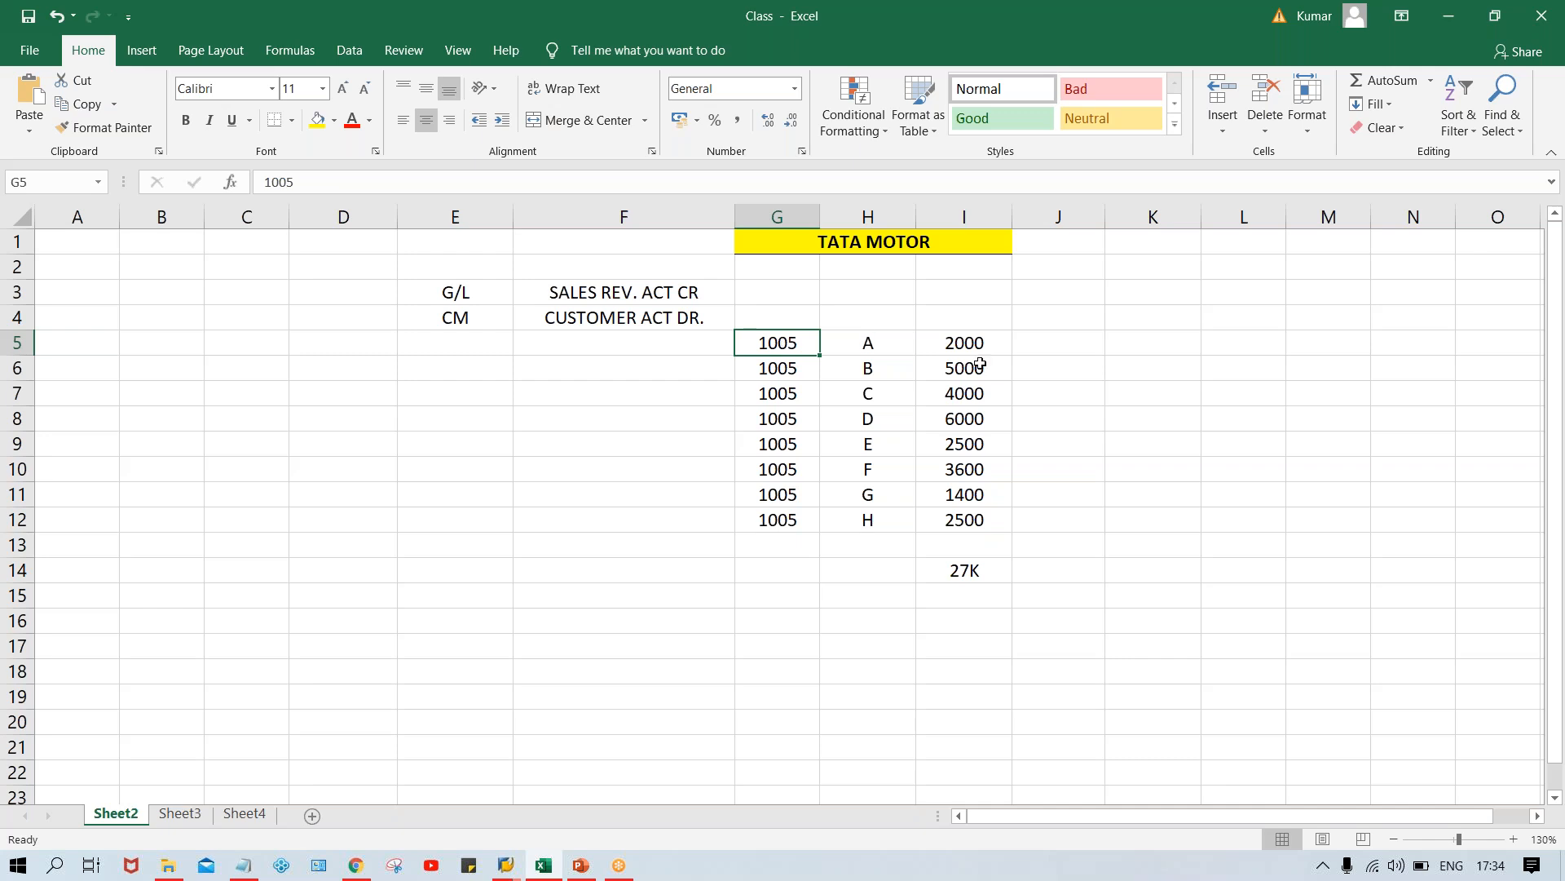
left_click(956, 343)
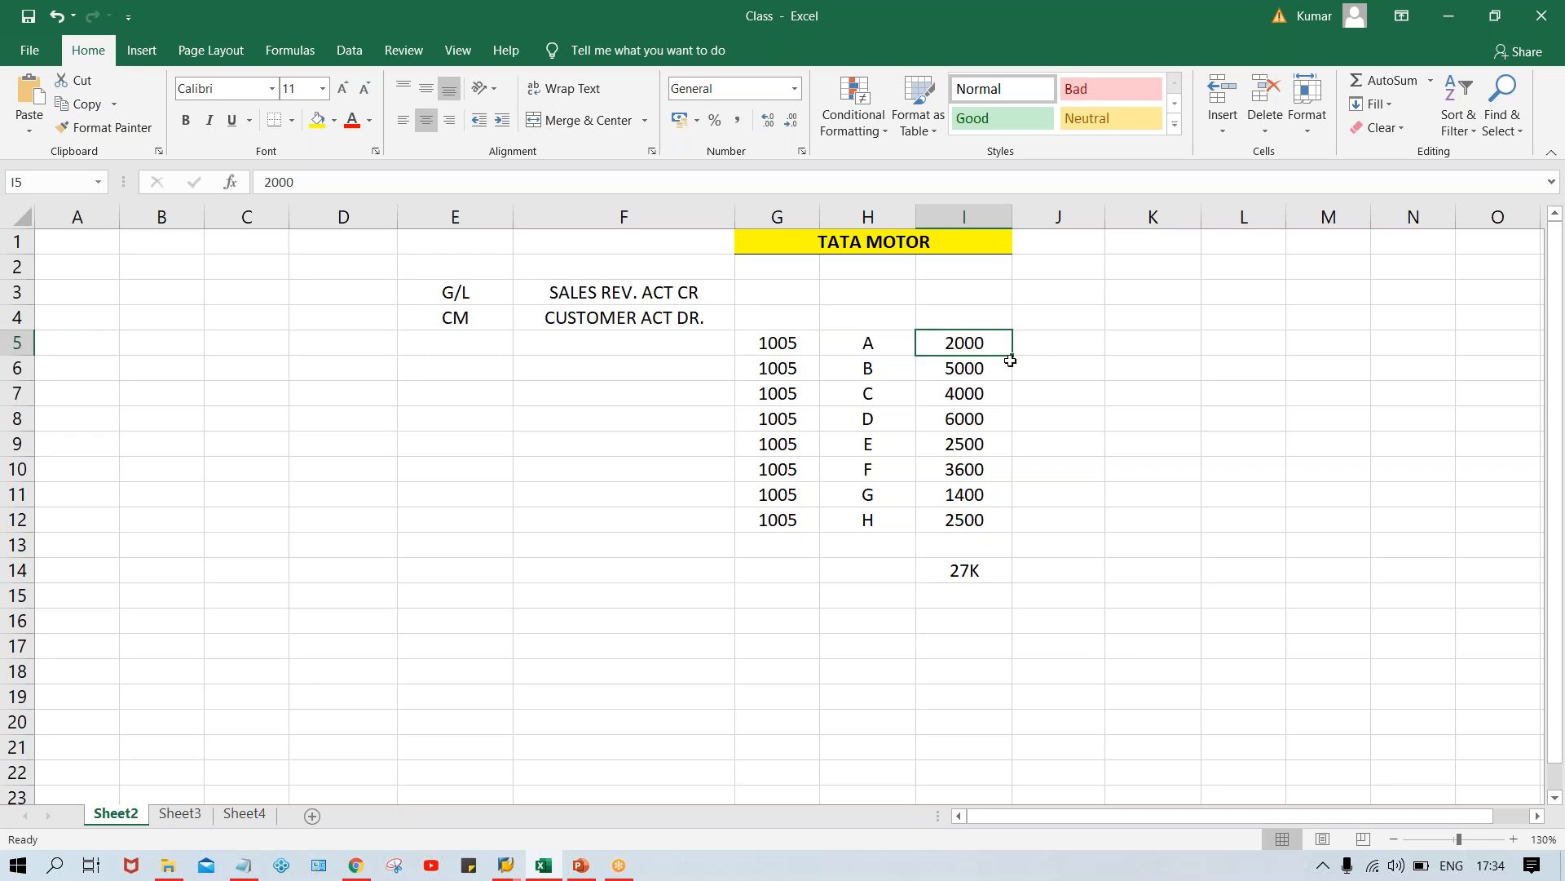
left_click(781, 576)
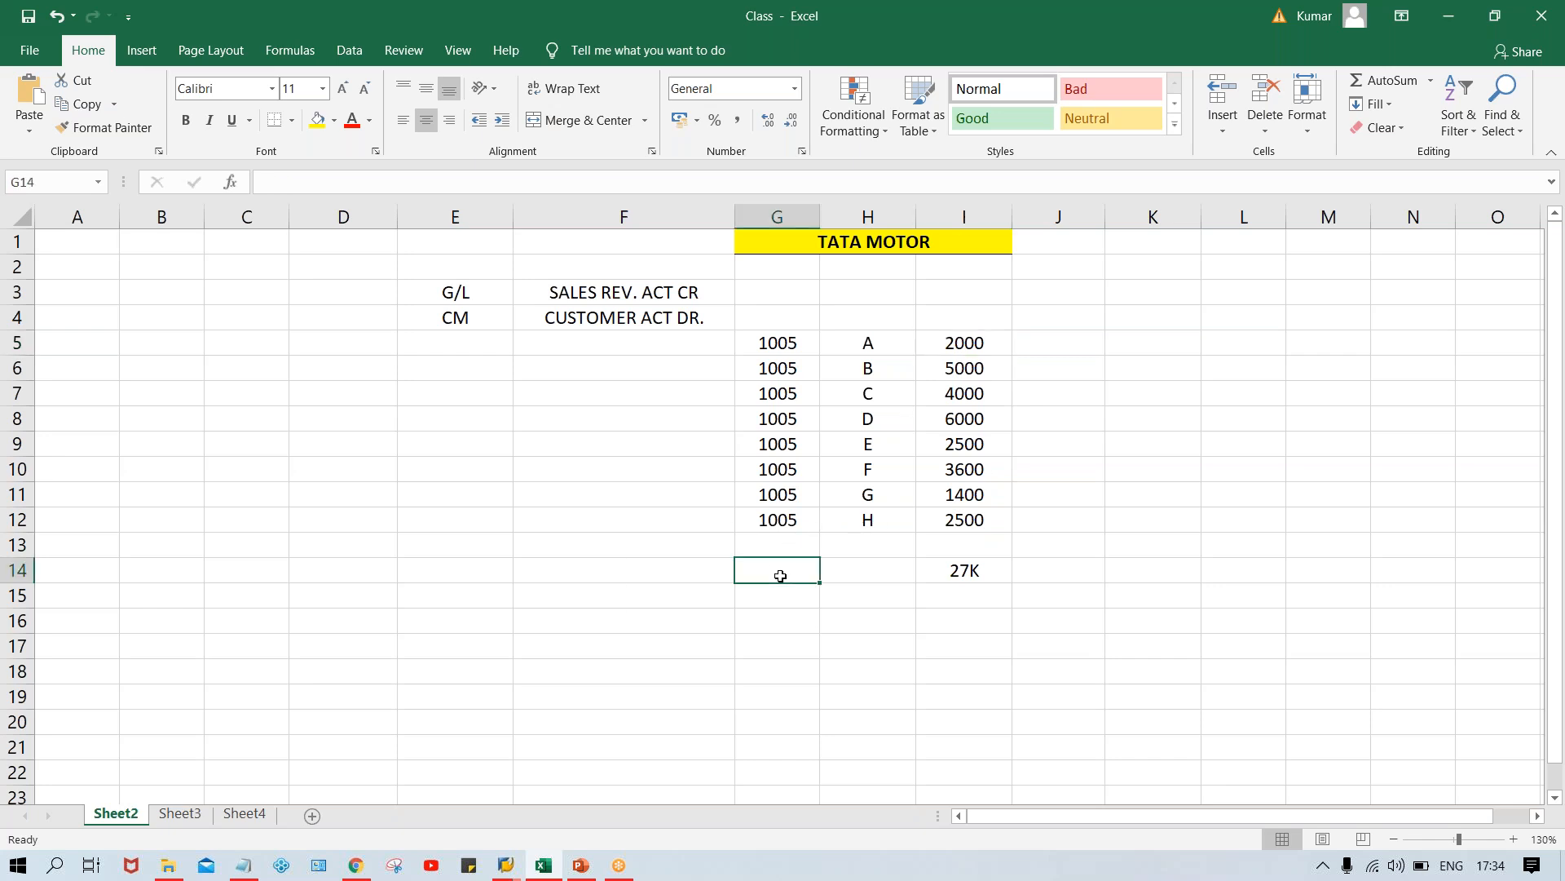
type("27K")
key("Return")
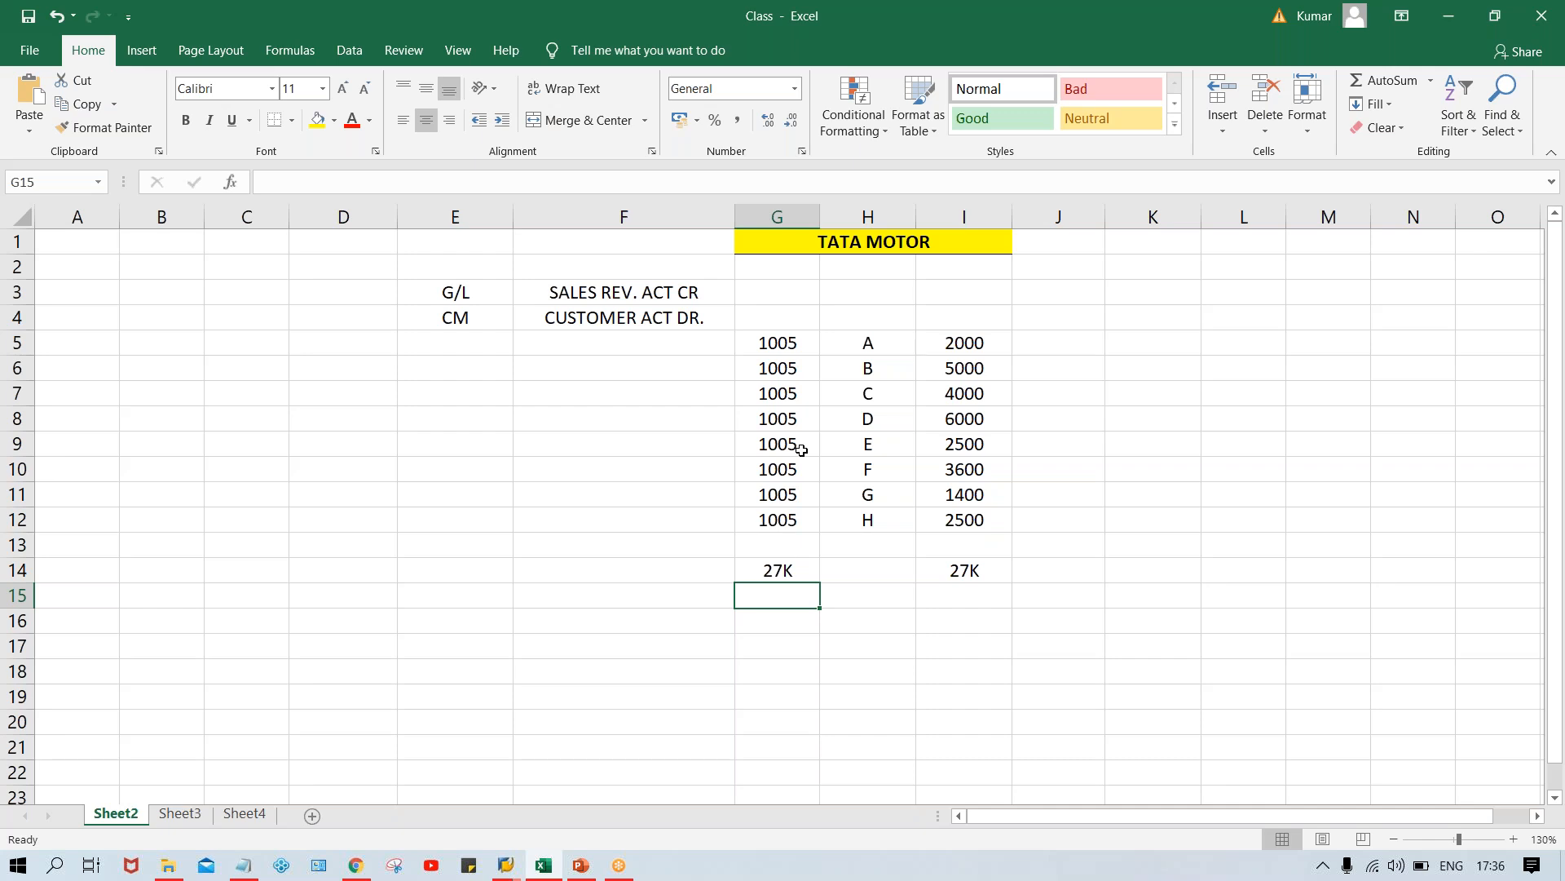
Compare the 1005 entries in column G with their total in G14 and with customer A
left_click(757, 347)
left_click(777, 573)
left_click_drag(755, 351, 761, 541)
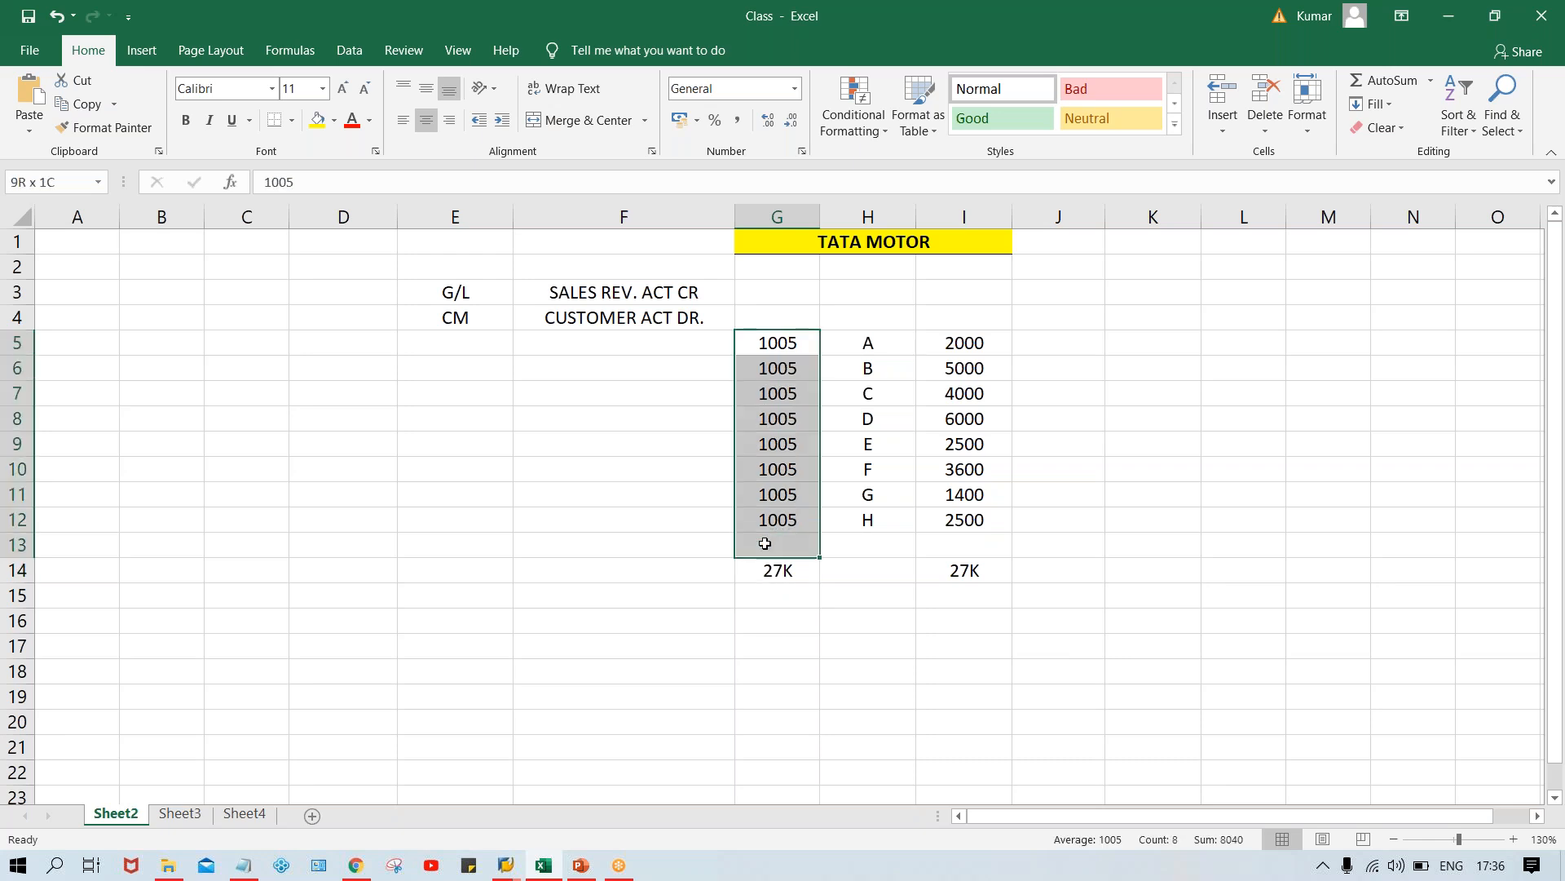
left_click(772, 340)
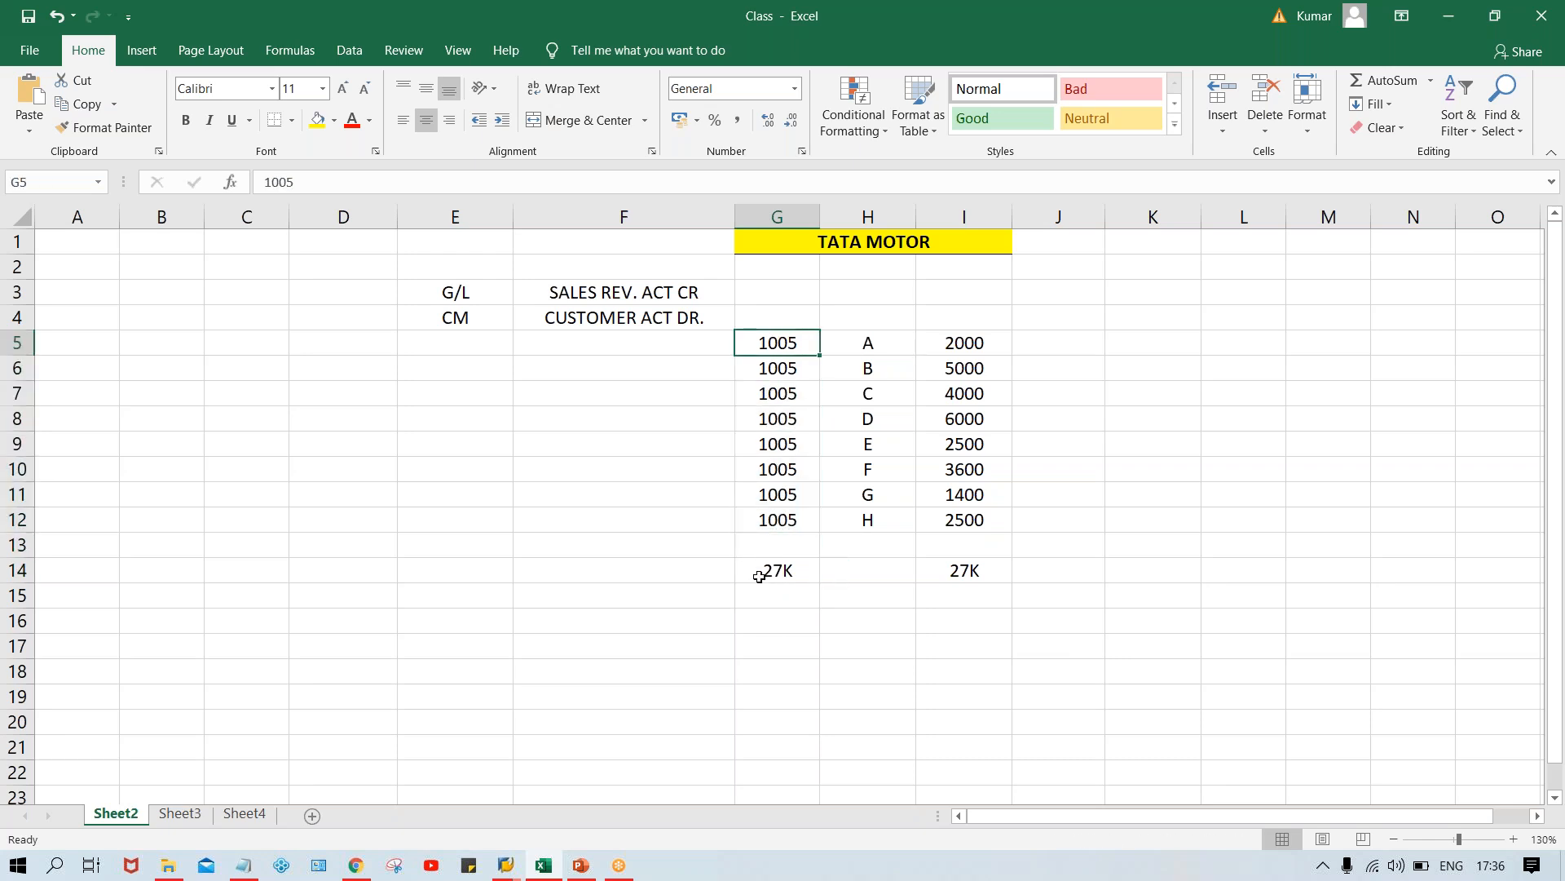
left_click(773, 518)
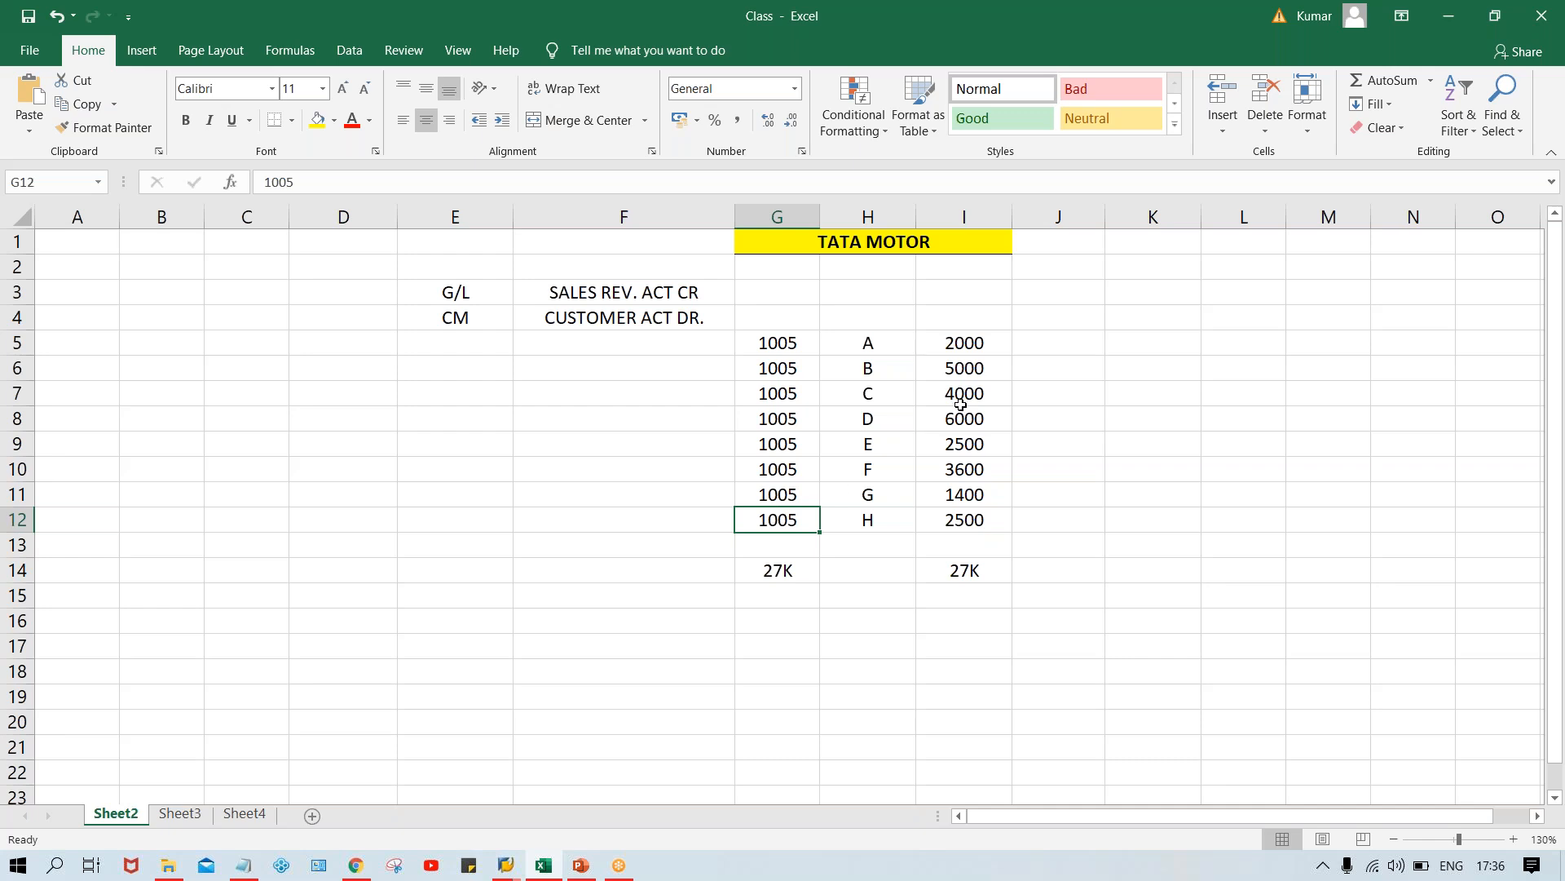
left_click(860, 336)
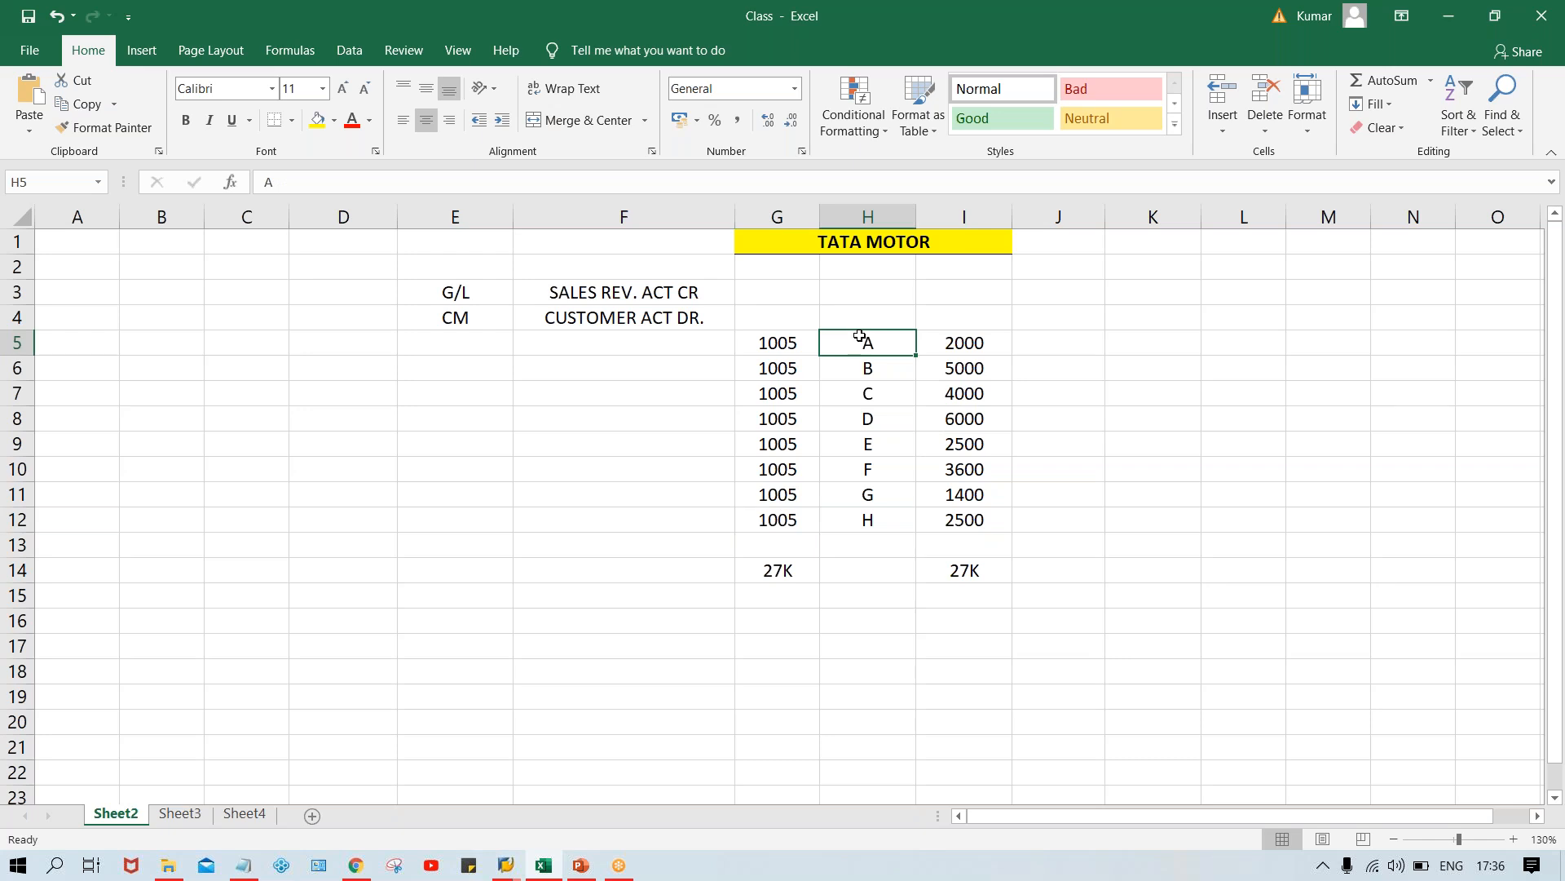
Review the reconciliation account entries in column G for individual customers between rows 5 and 9
left_click(786, 346)
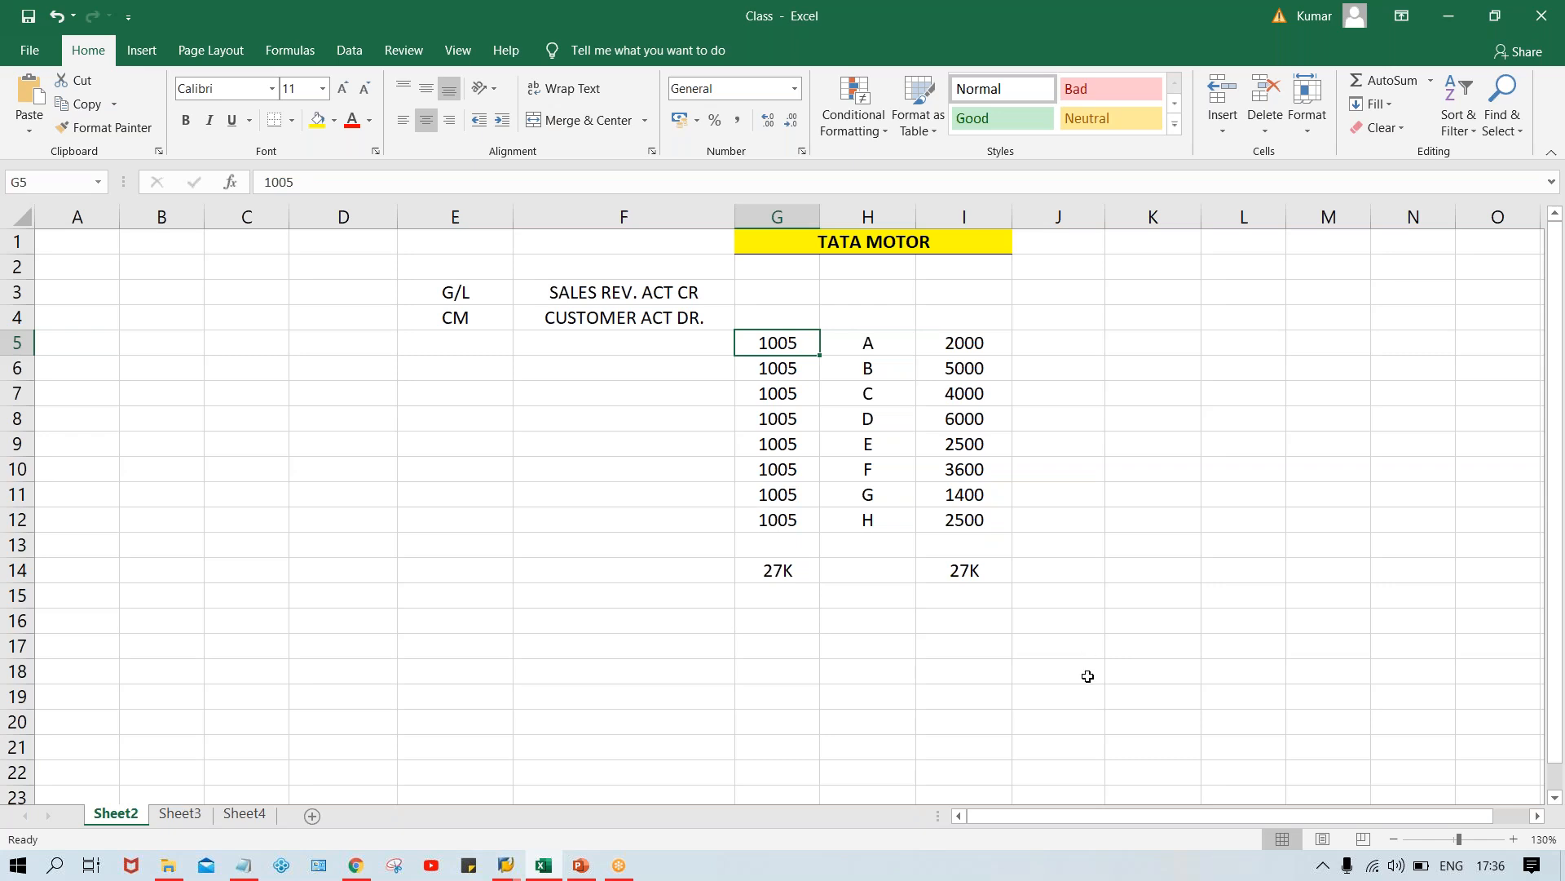
left_click(808, 367)
left_click(792, 393)
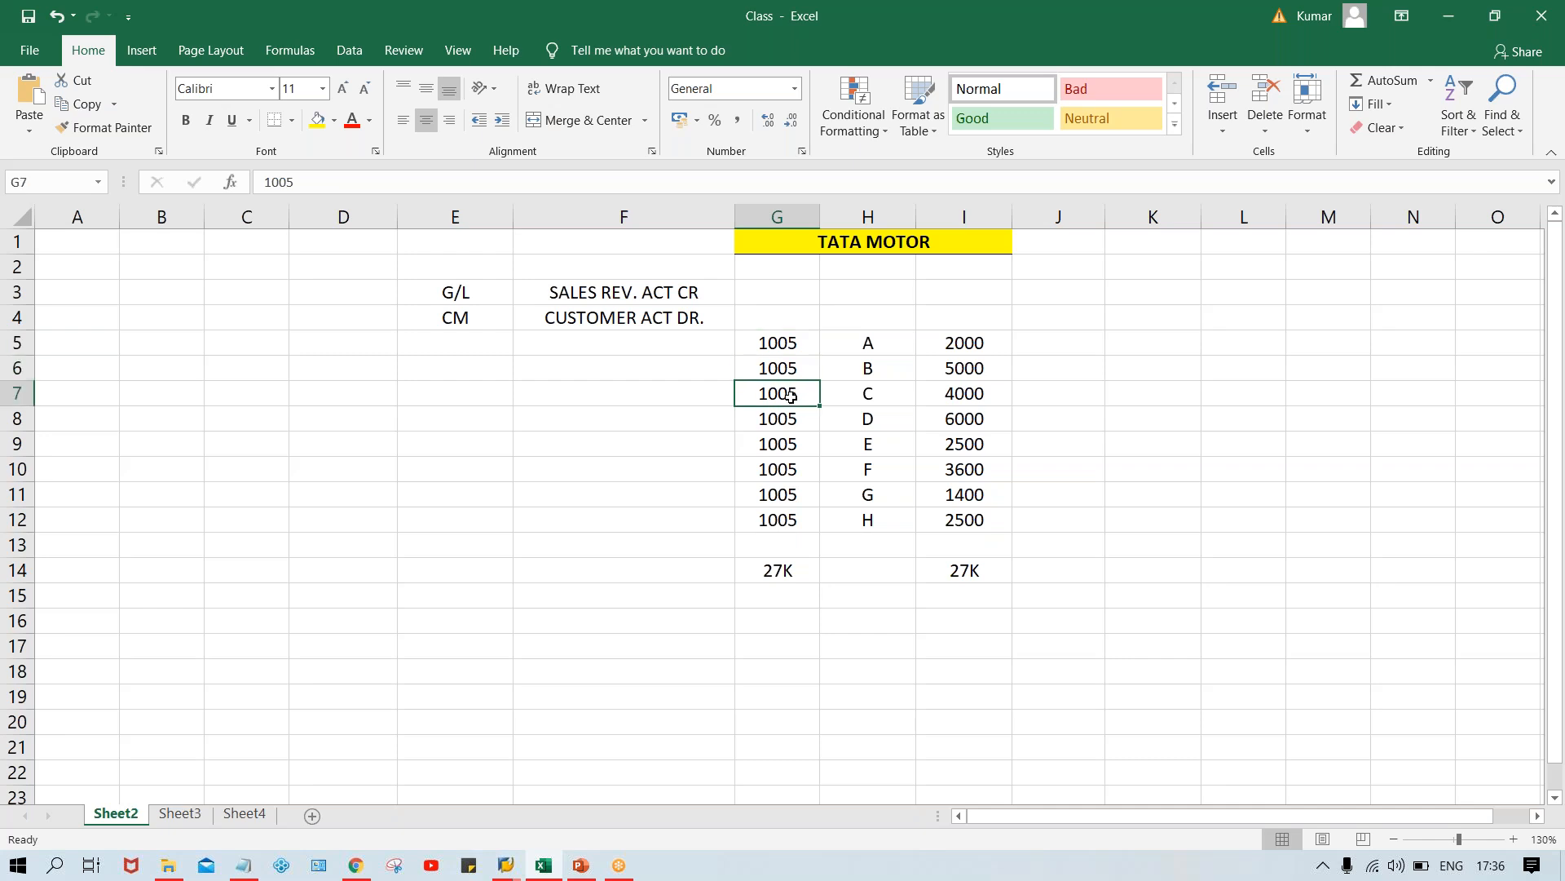
left_click(796, 450)
left_click(775, 346)
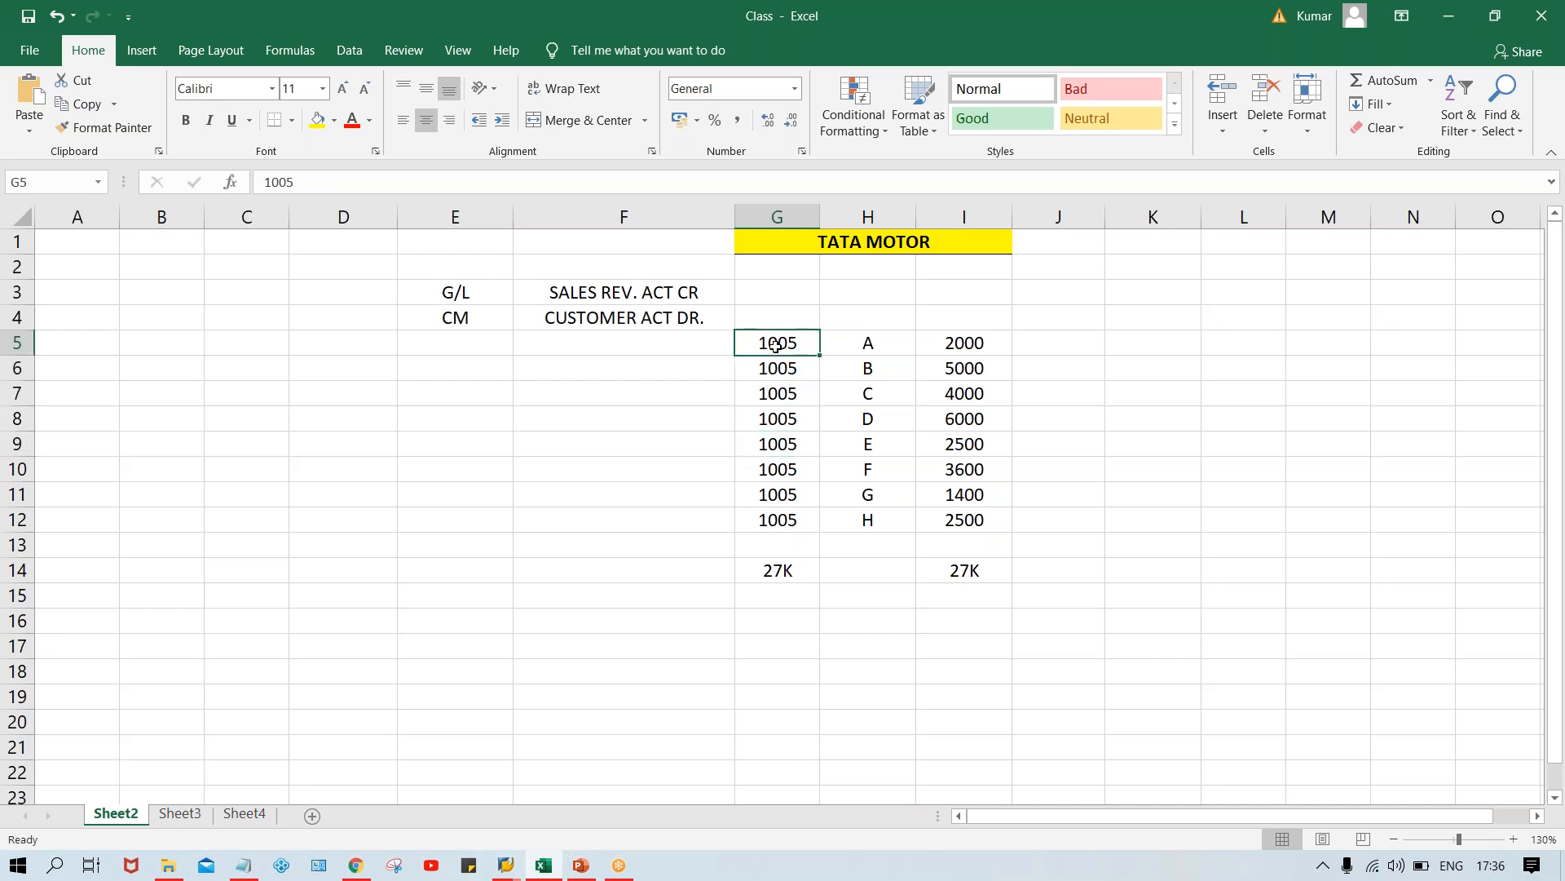
left_click(783, 418)
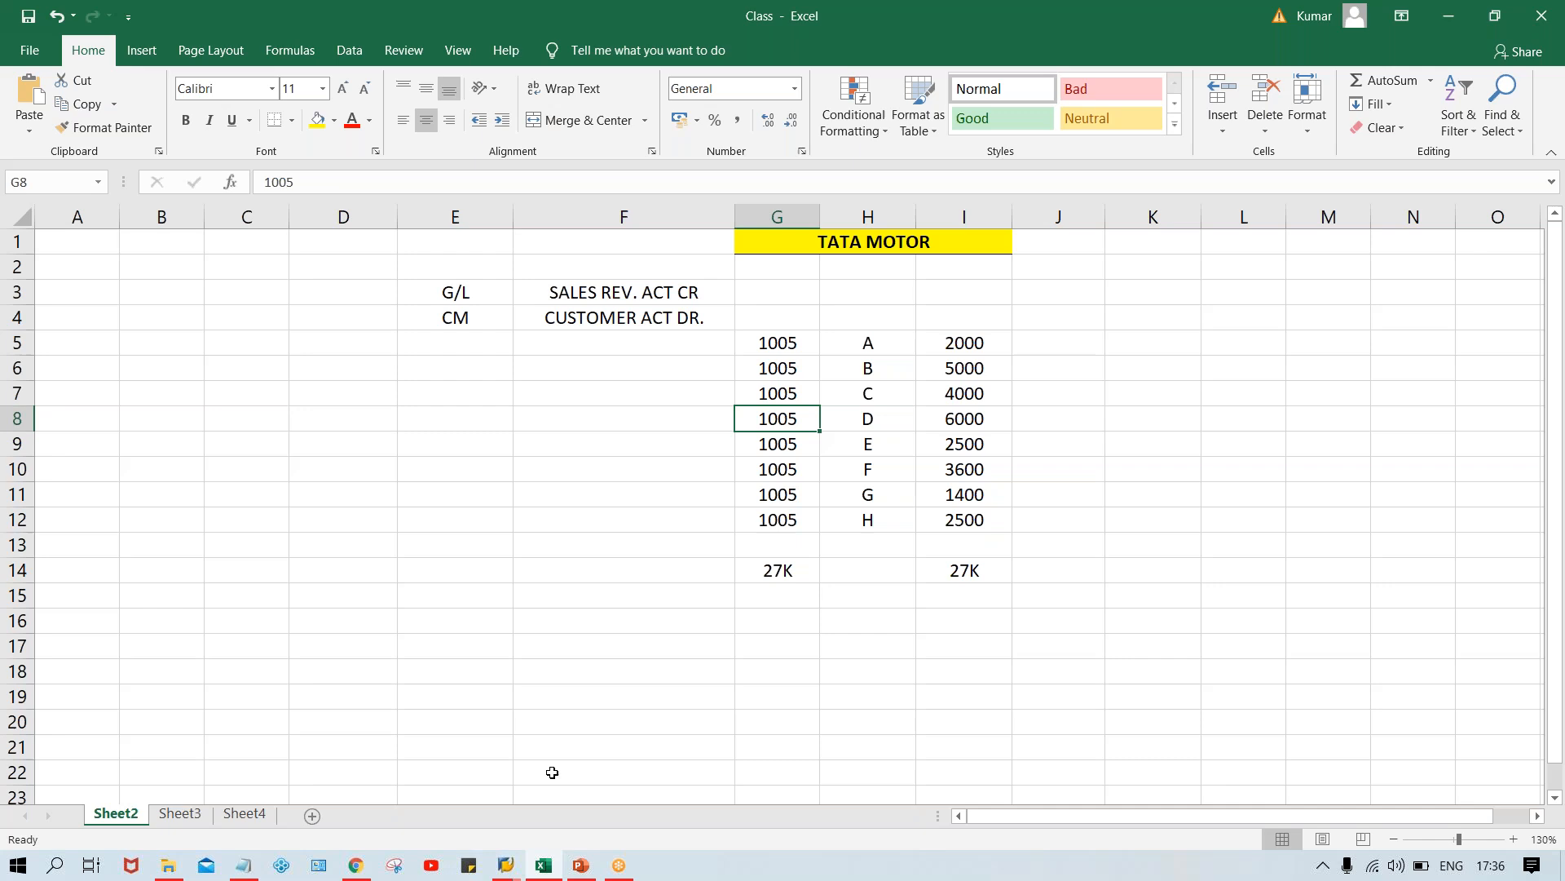
Switch to the SAP session and try to open the G/L account transaction with /NFS00 from the number range assignment view
mouse_move(509, 866)
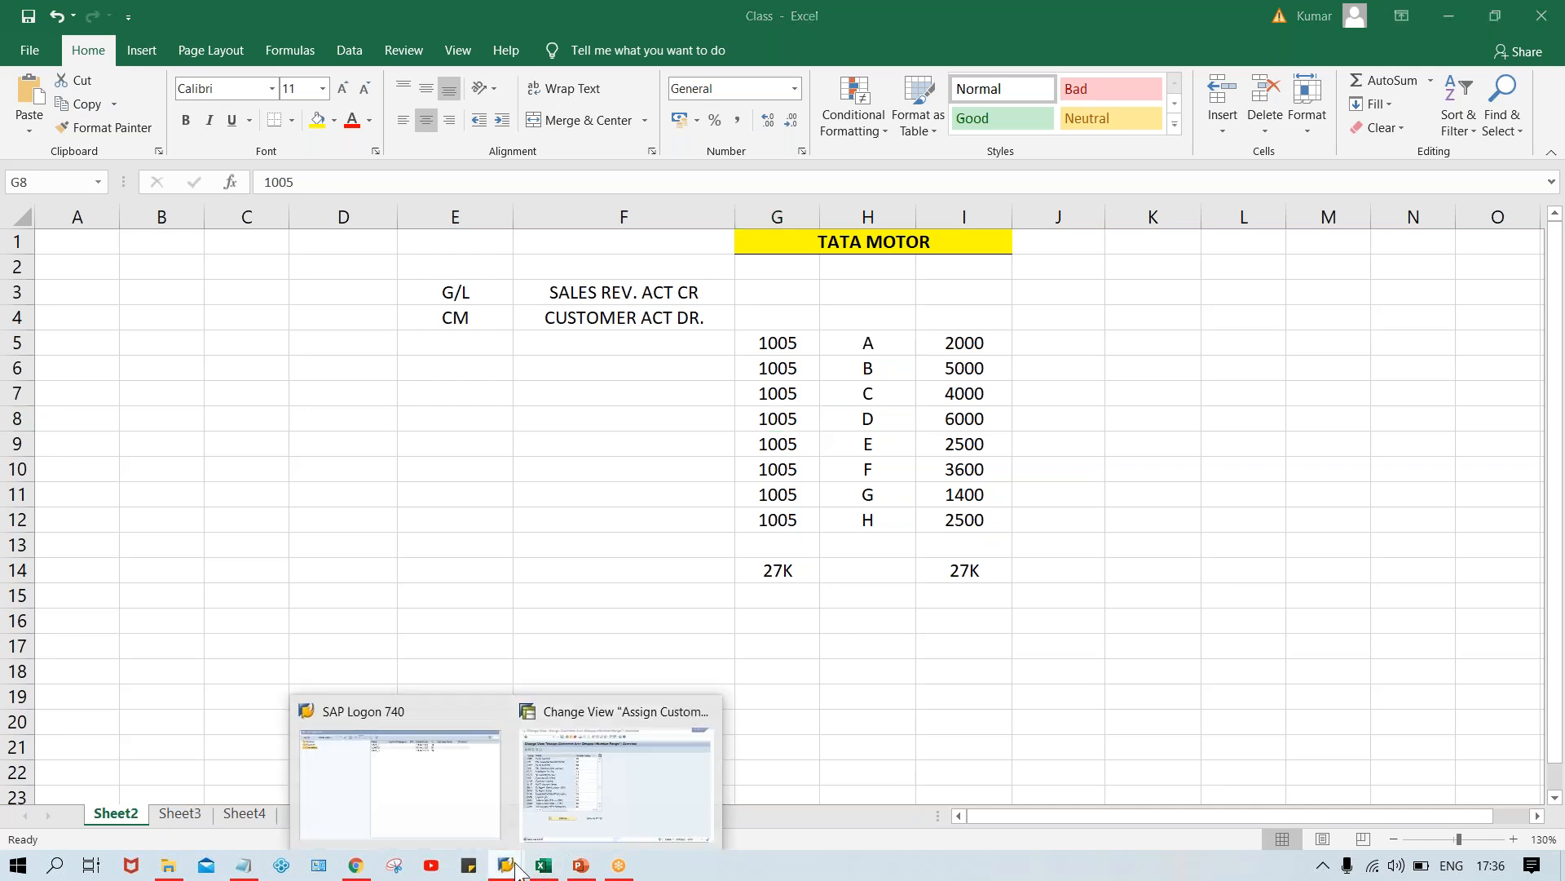
left_click(629, 807)
left_click(280, 78)
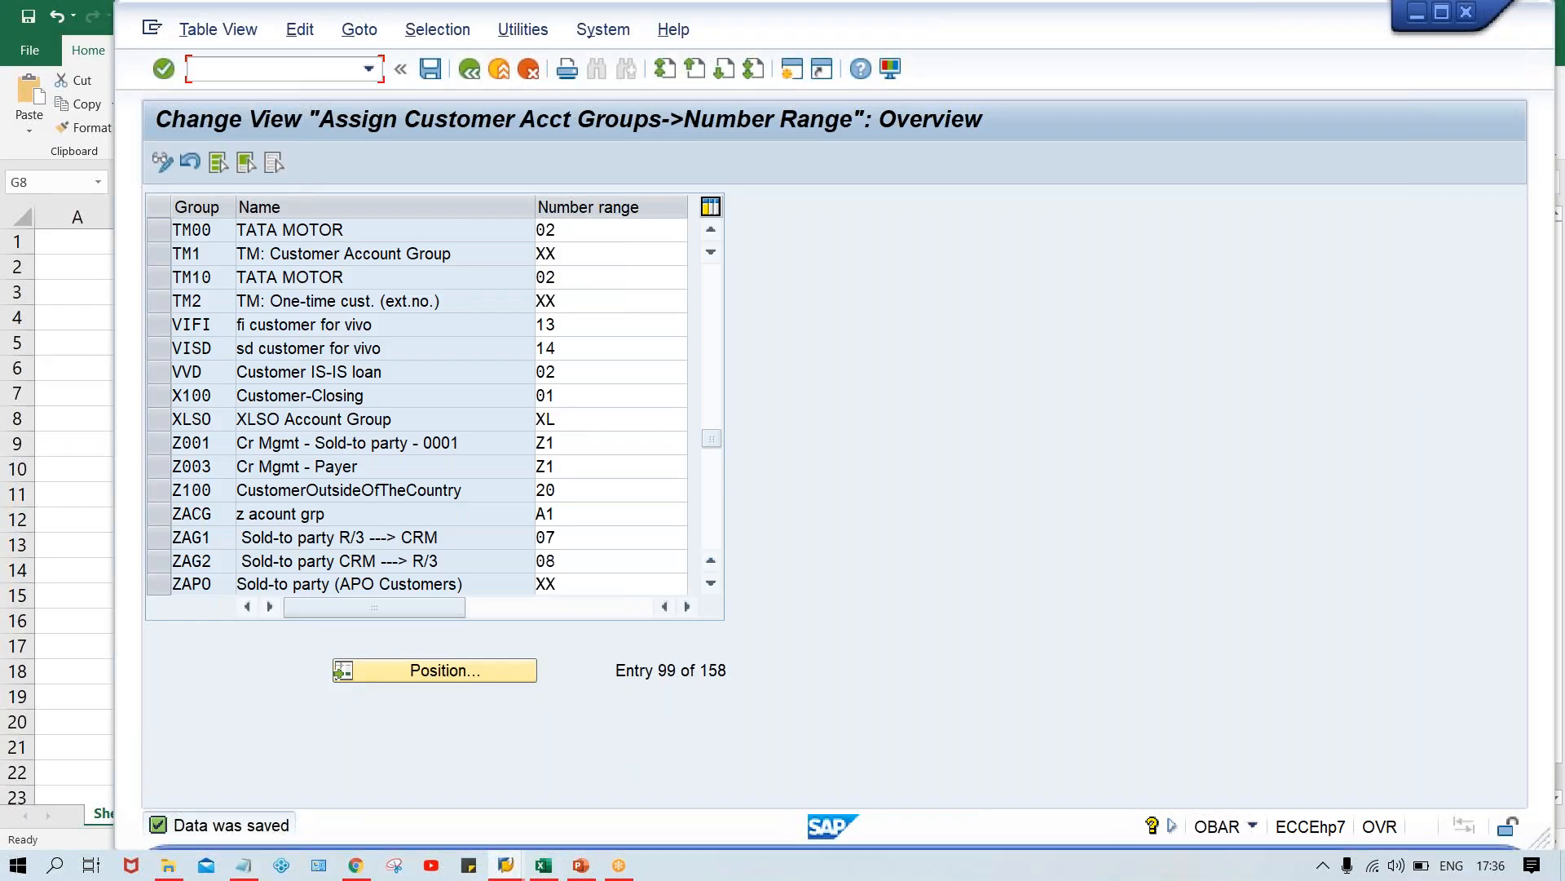
type("/NFS00")
key("Return")
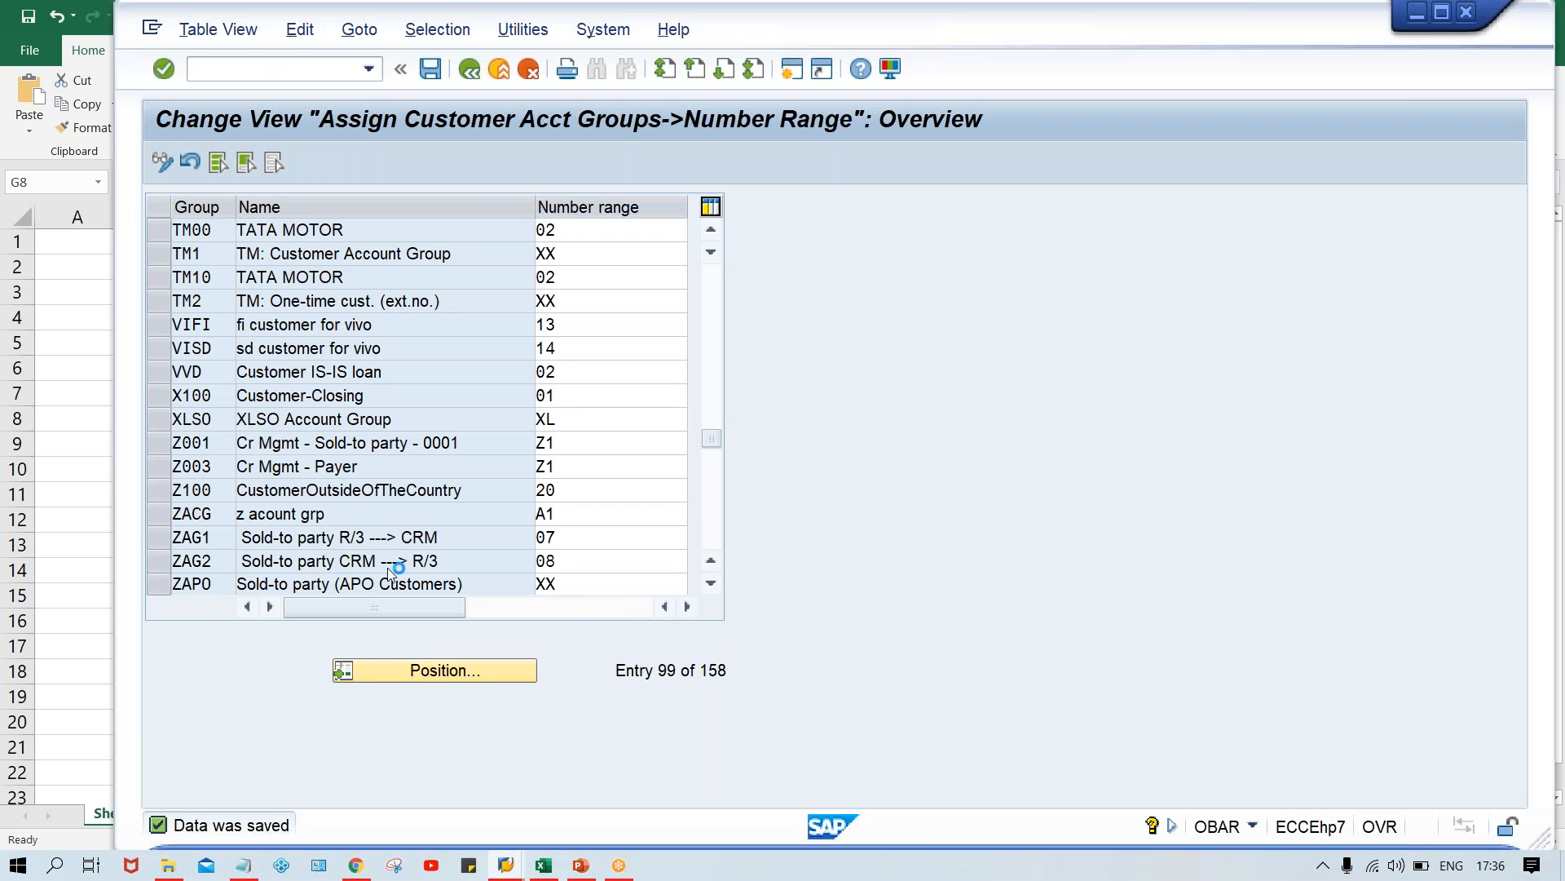
Switch to SAP Logon, start a new connection to SAP_2 and decline the detailed error description for the old session
left_click(513, 865)
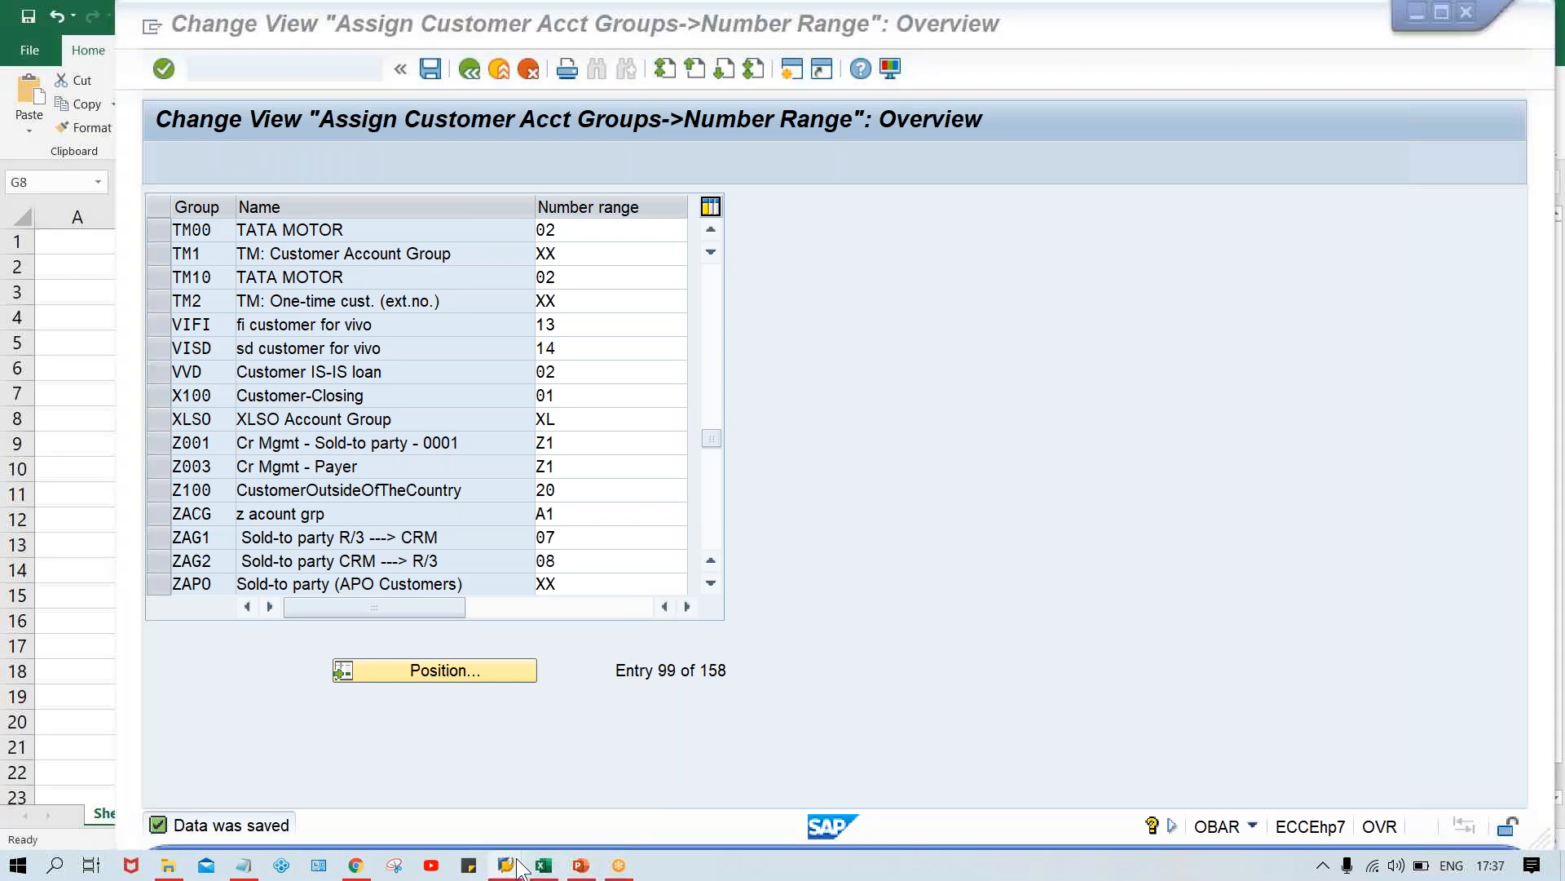
left_click(385, 791)
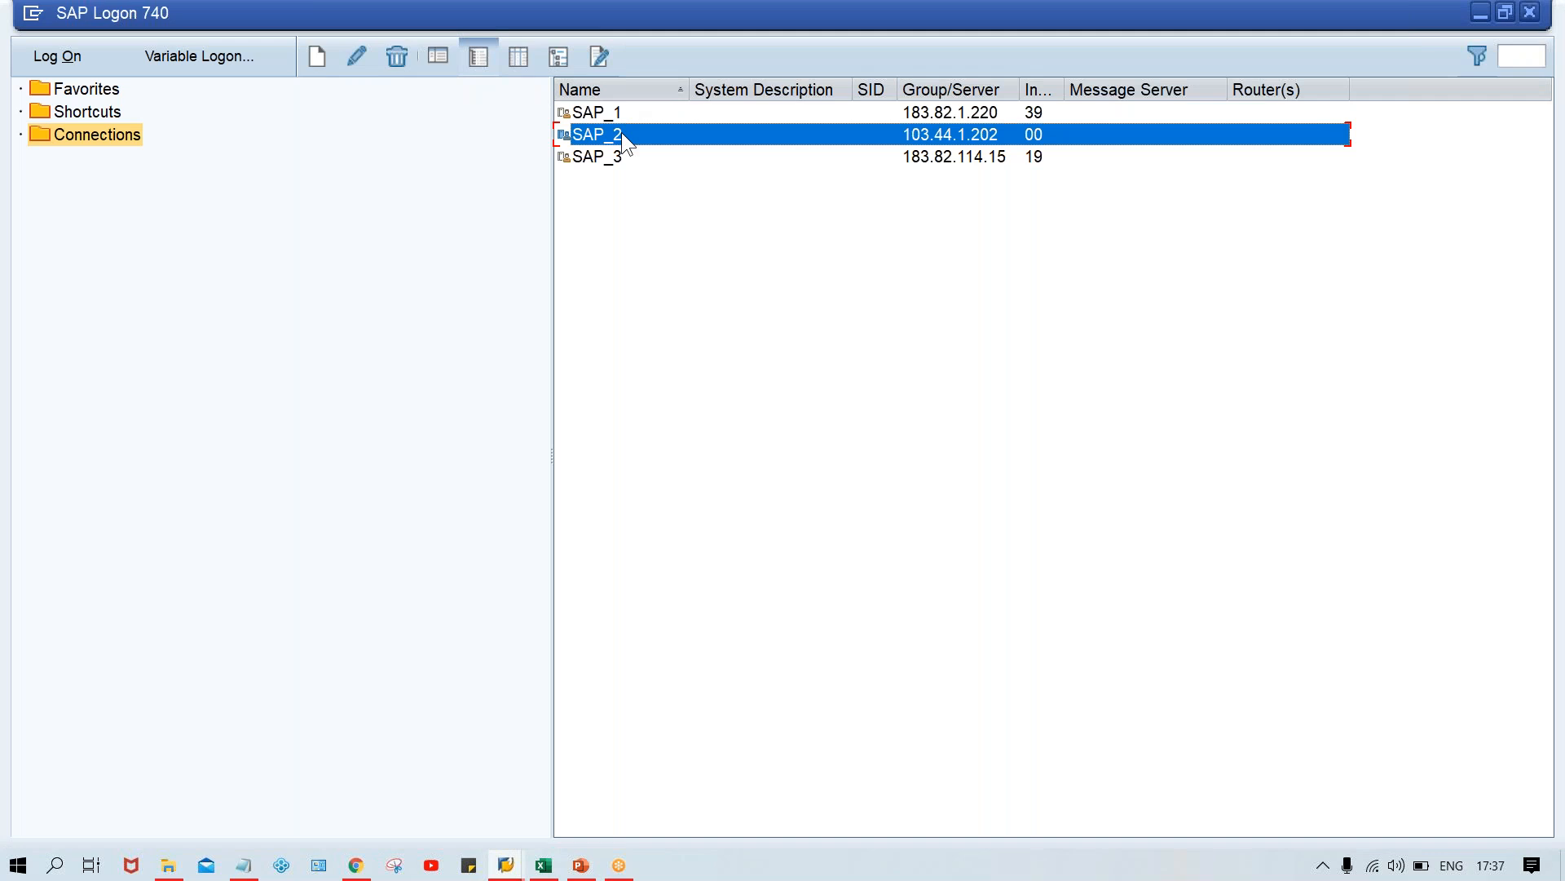
double_click(621, 135)
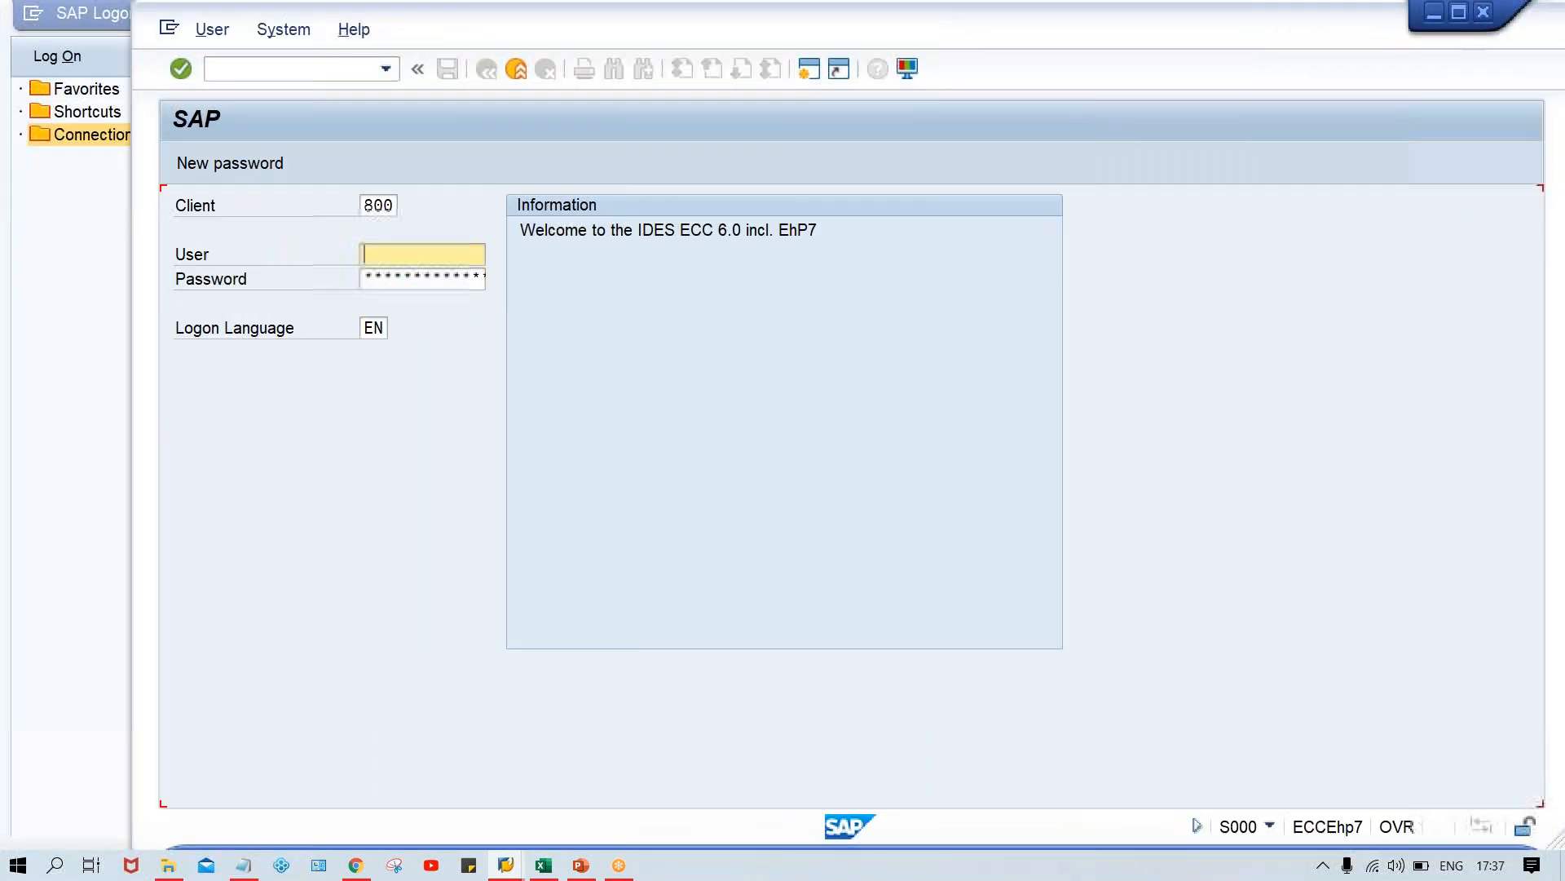
left_click(916, 533)
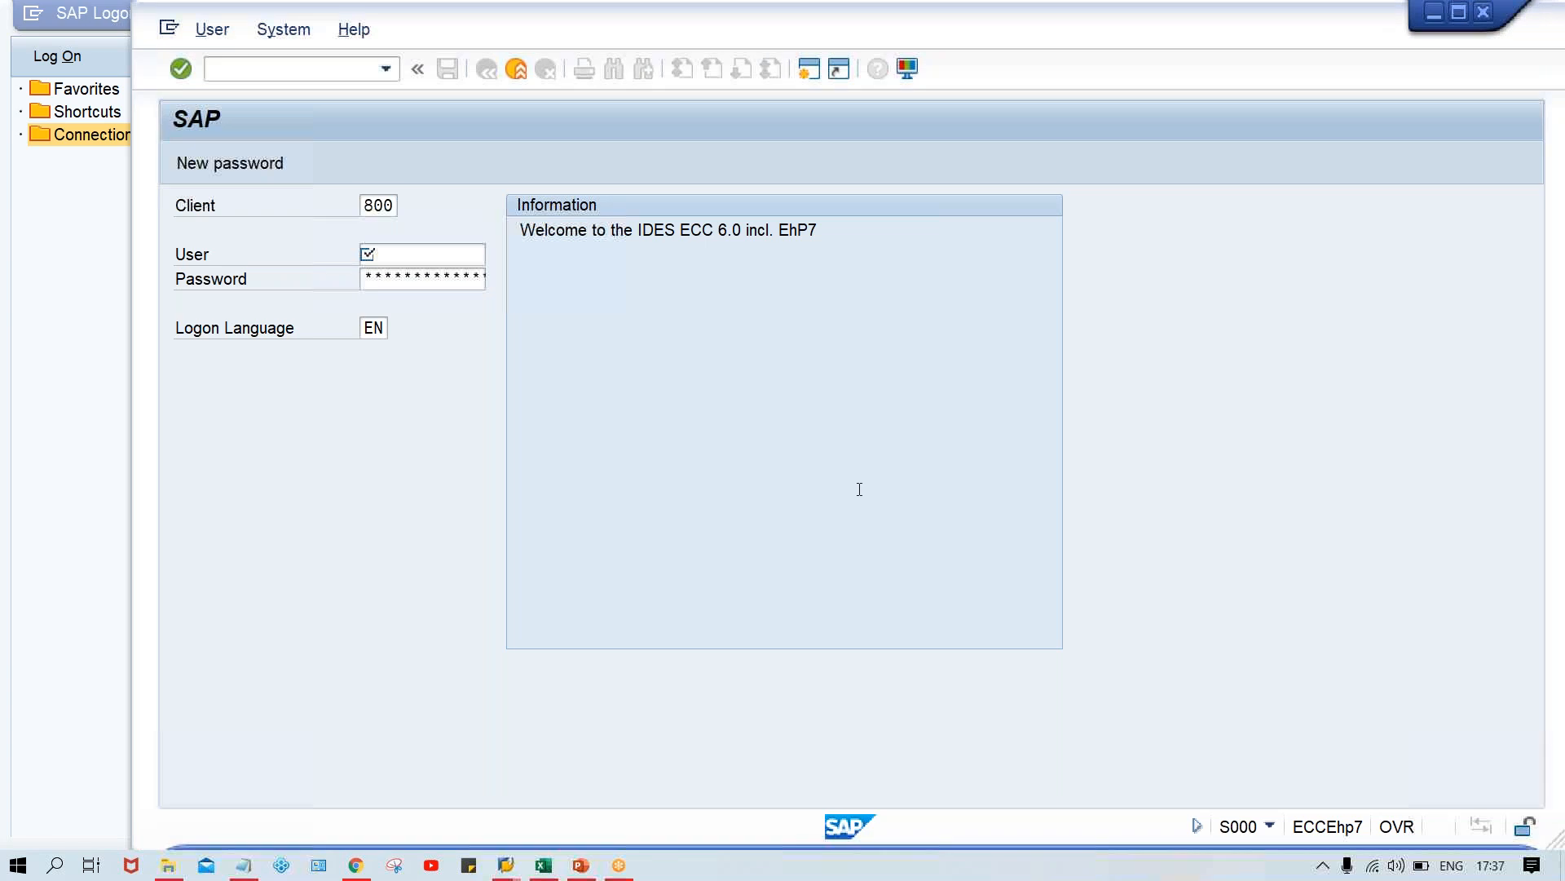
key("alt+Tab")
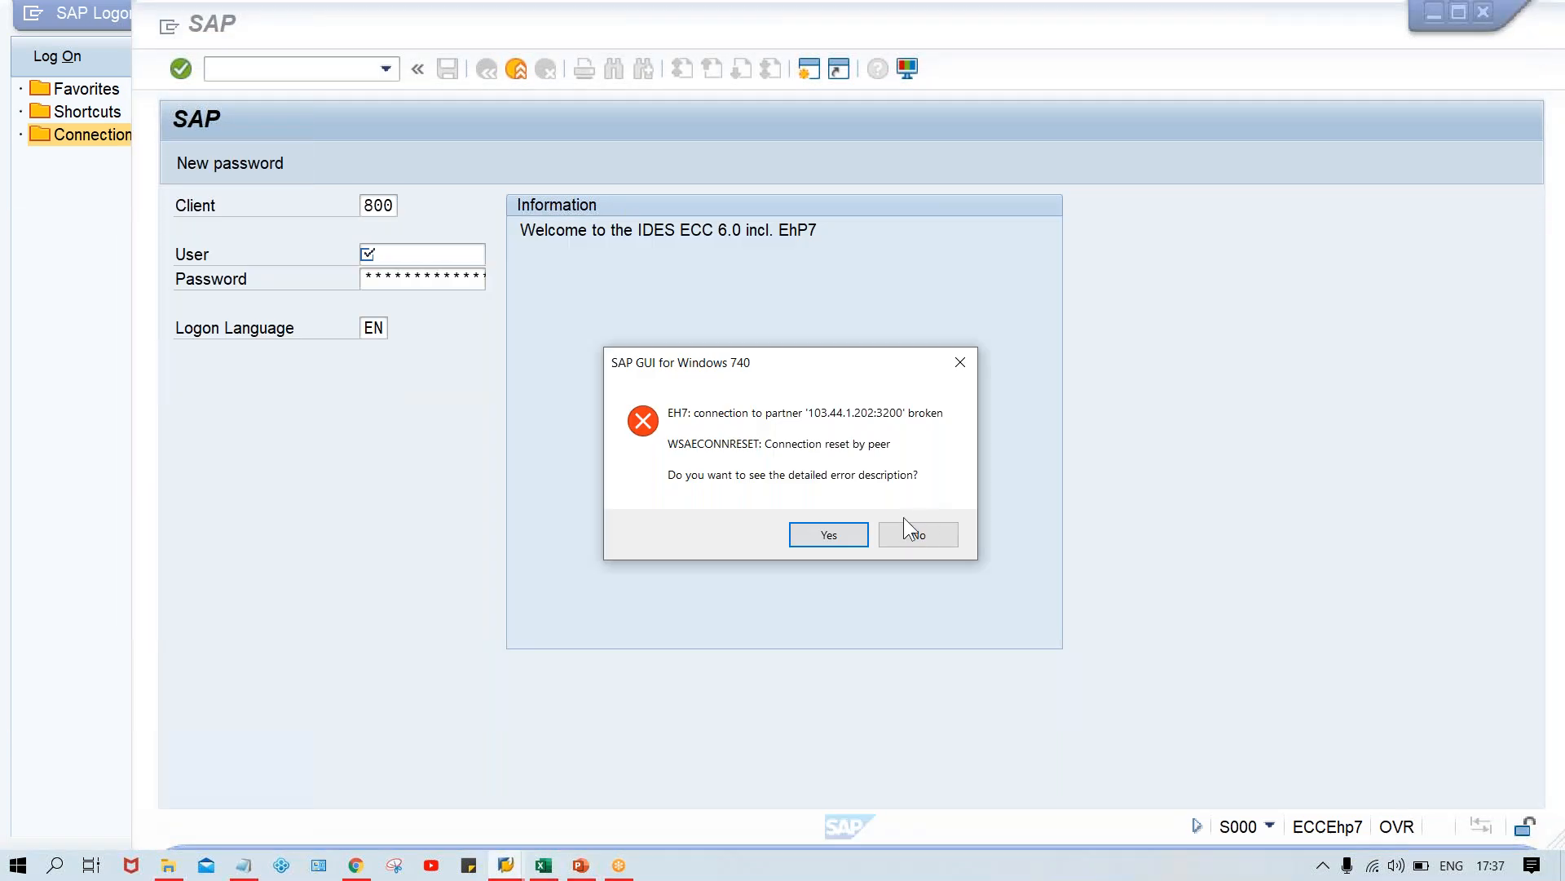
left_click(917, 534)
Log on to client 800 by entering the user name and the account password
left_click(365, 254)
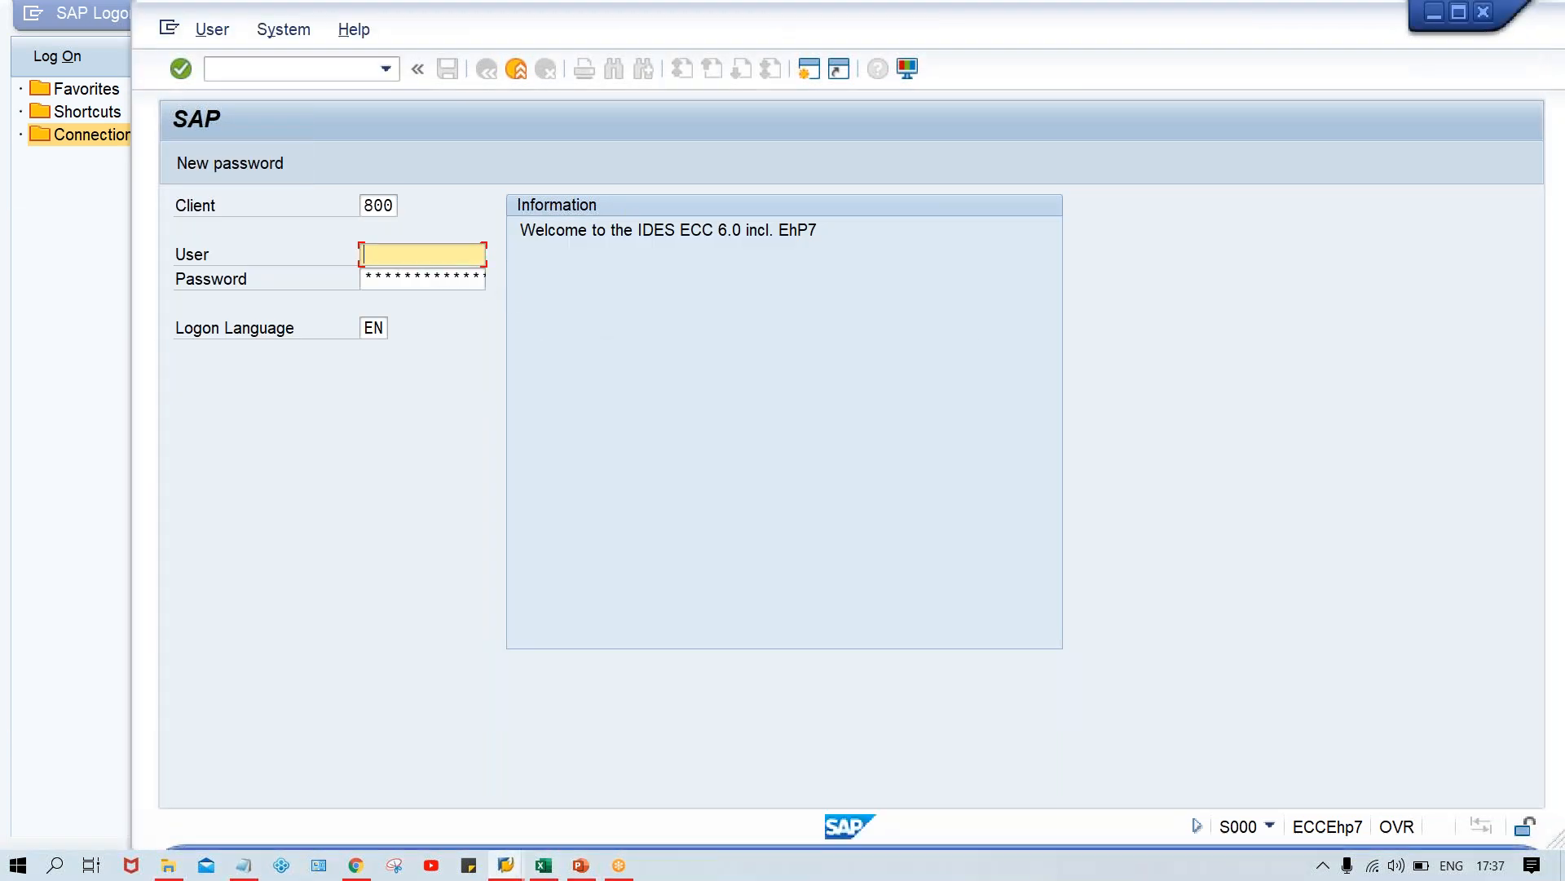
left_click(431, 258)
left_click(433, 278)
key("Tab")
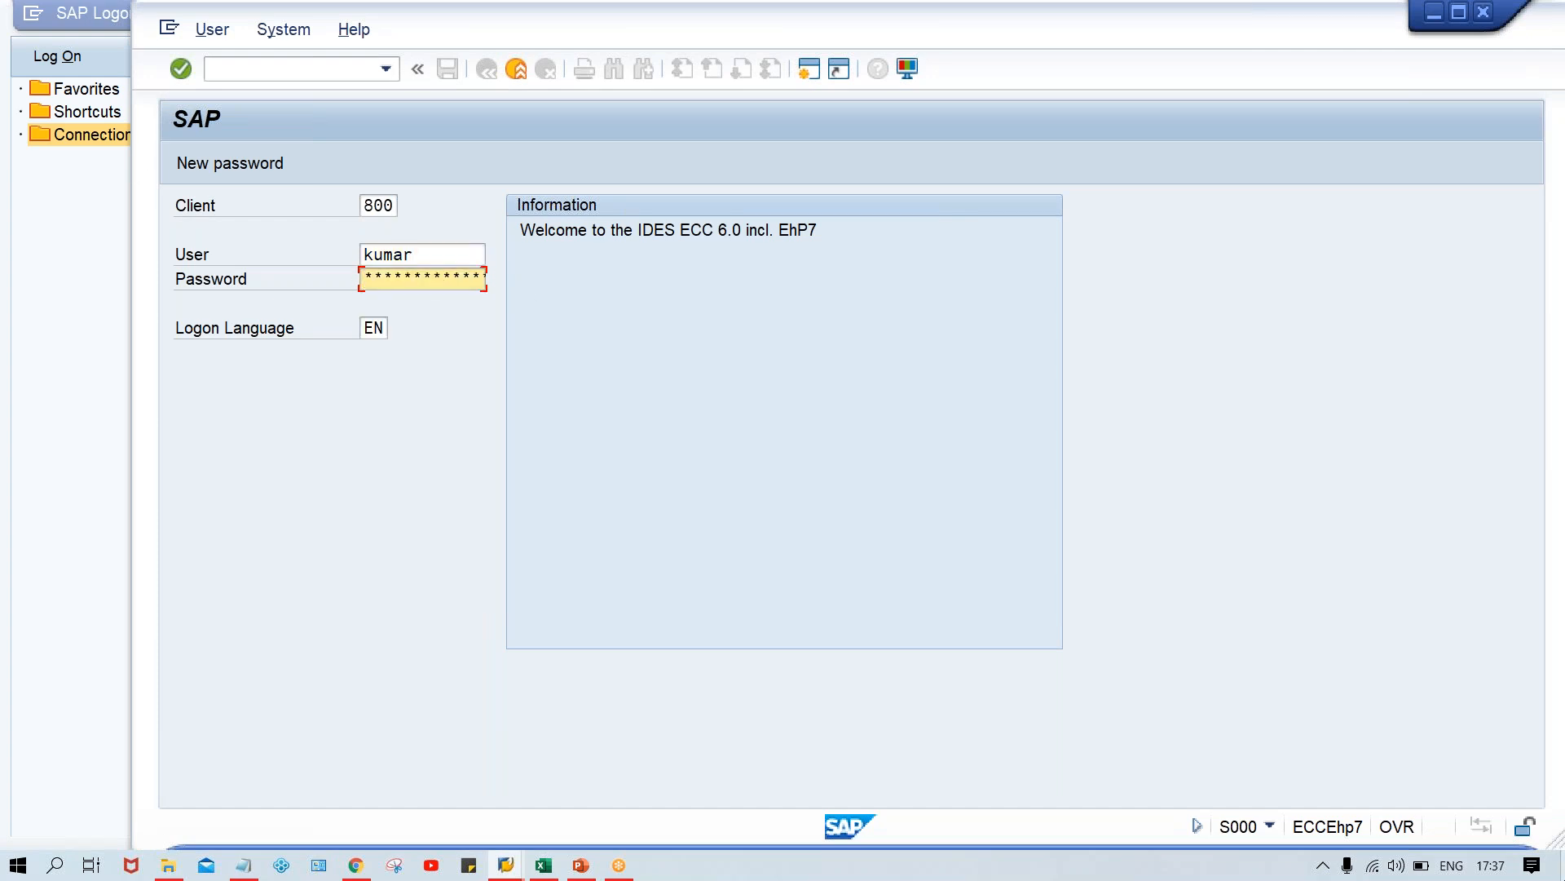
key("Caps_Lock")
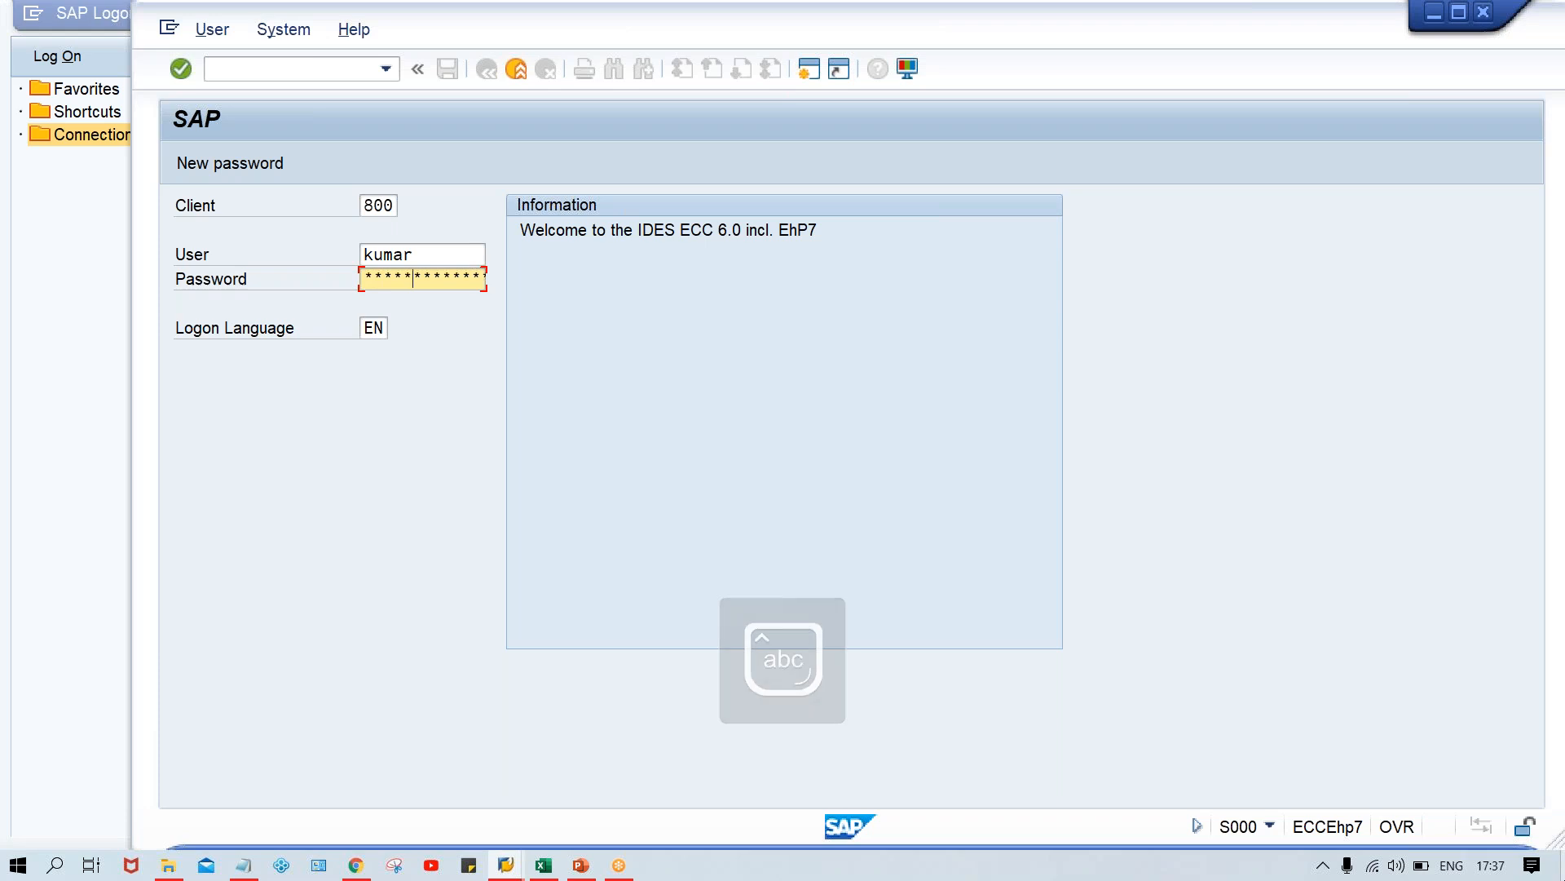
key("Return")
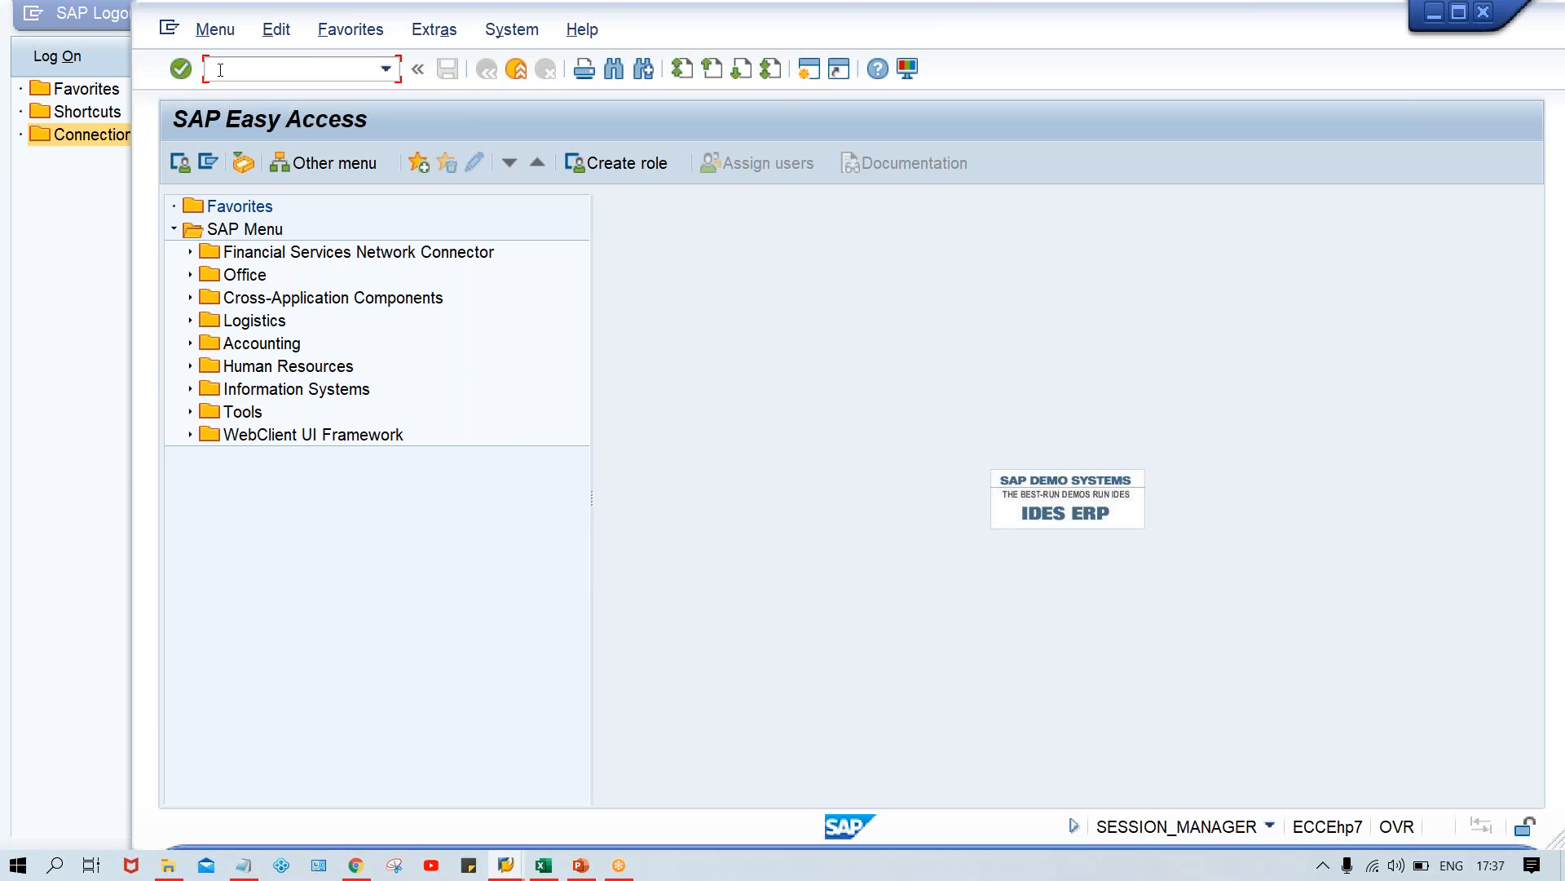
Open transaction FS00 and expand the ASSET ACCOUNTS group for company code TM00
type("fs00")
key("Return")
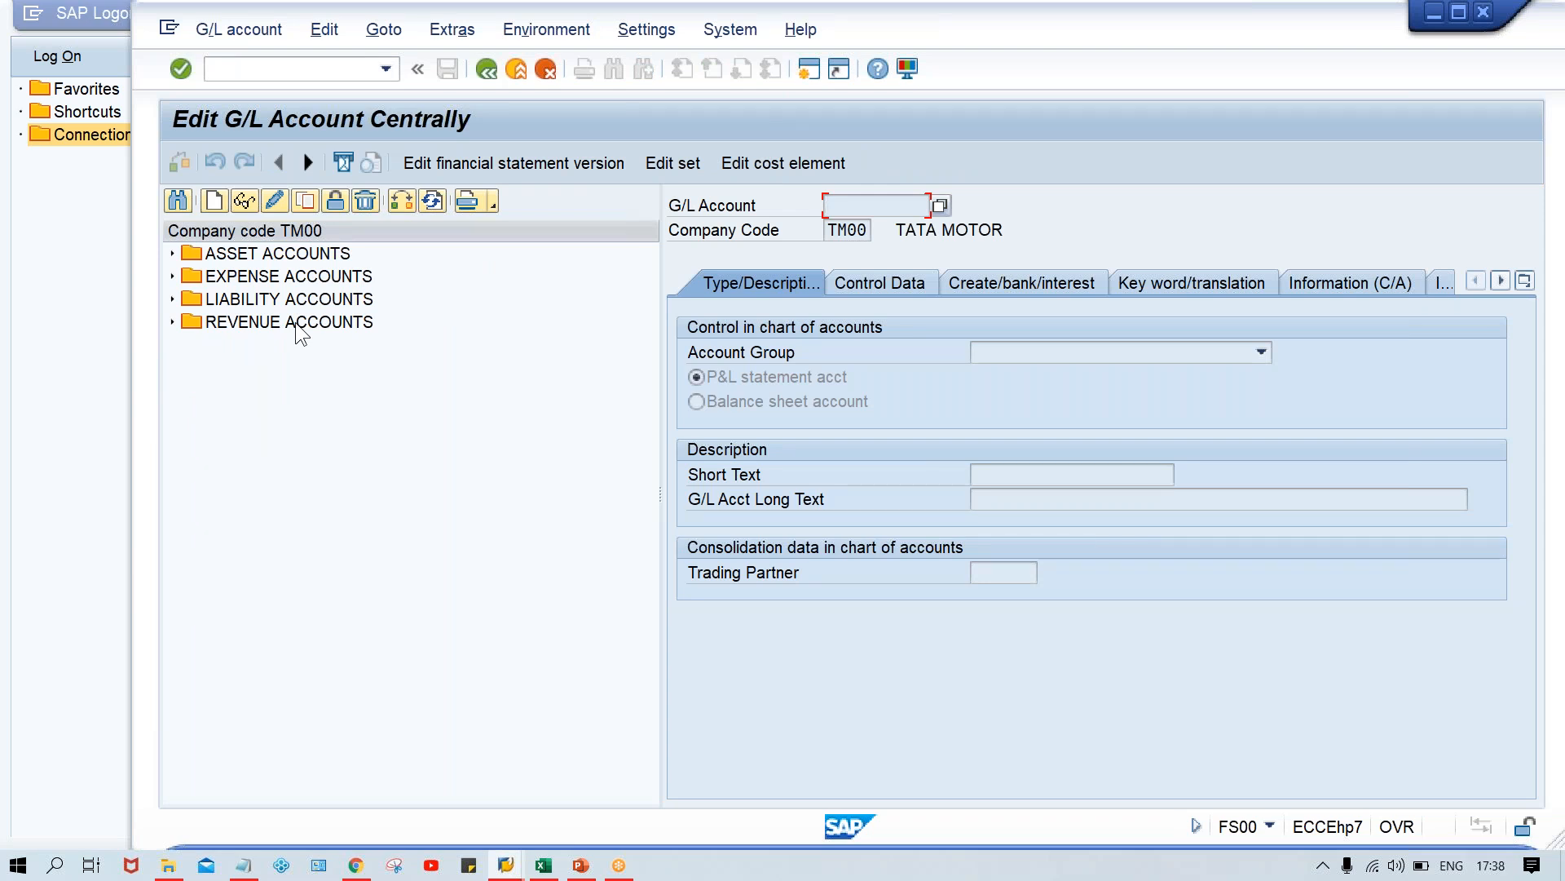
left_click(310, 256)
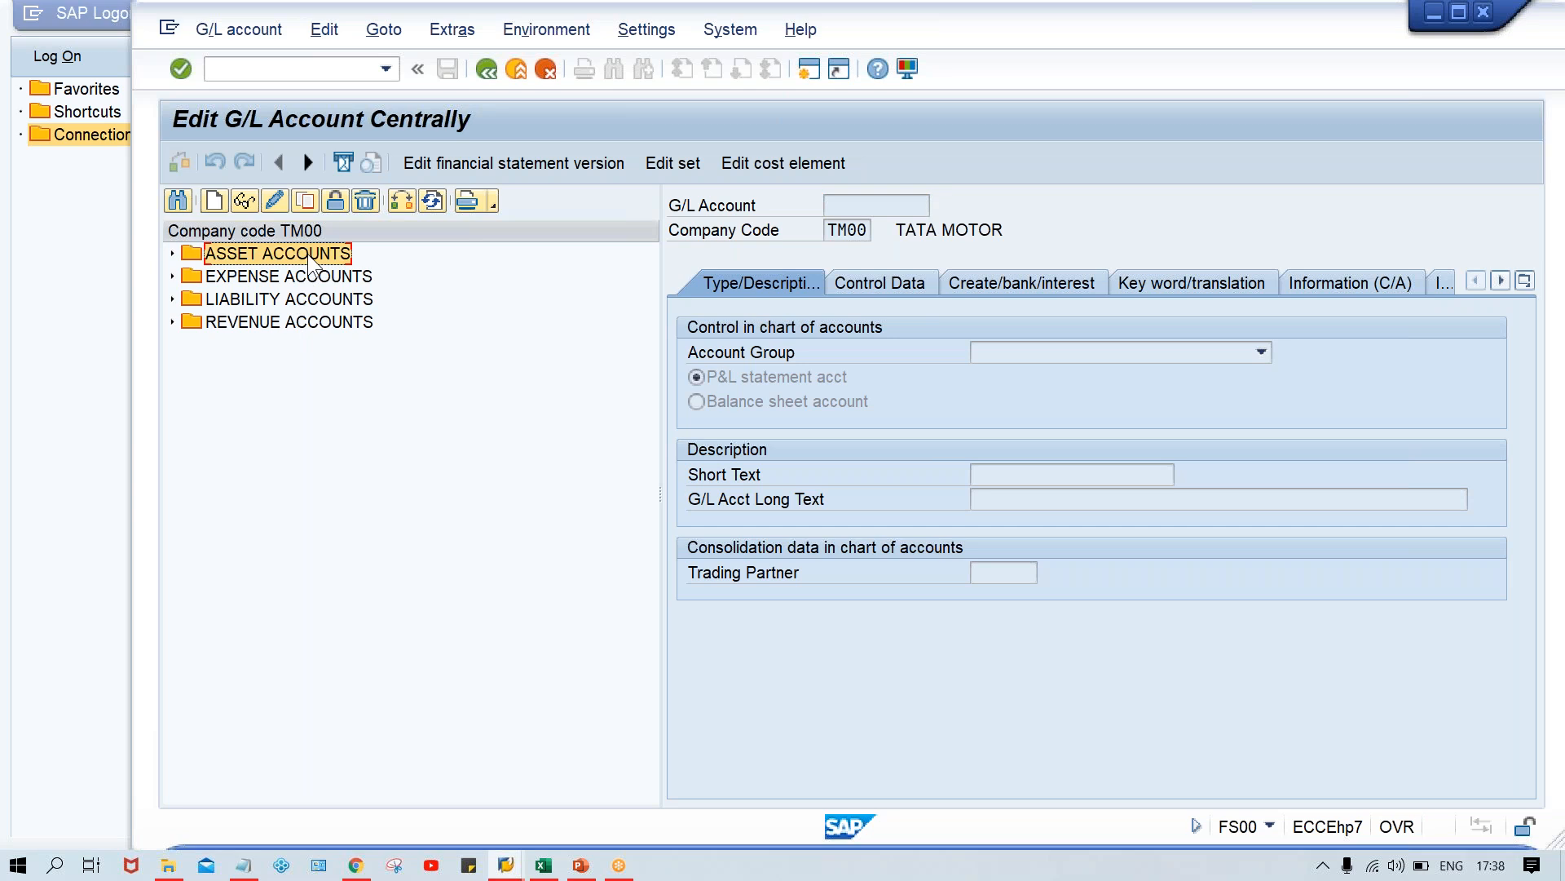
double_click(308, 255)
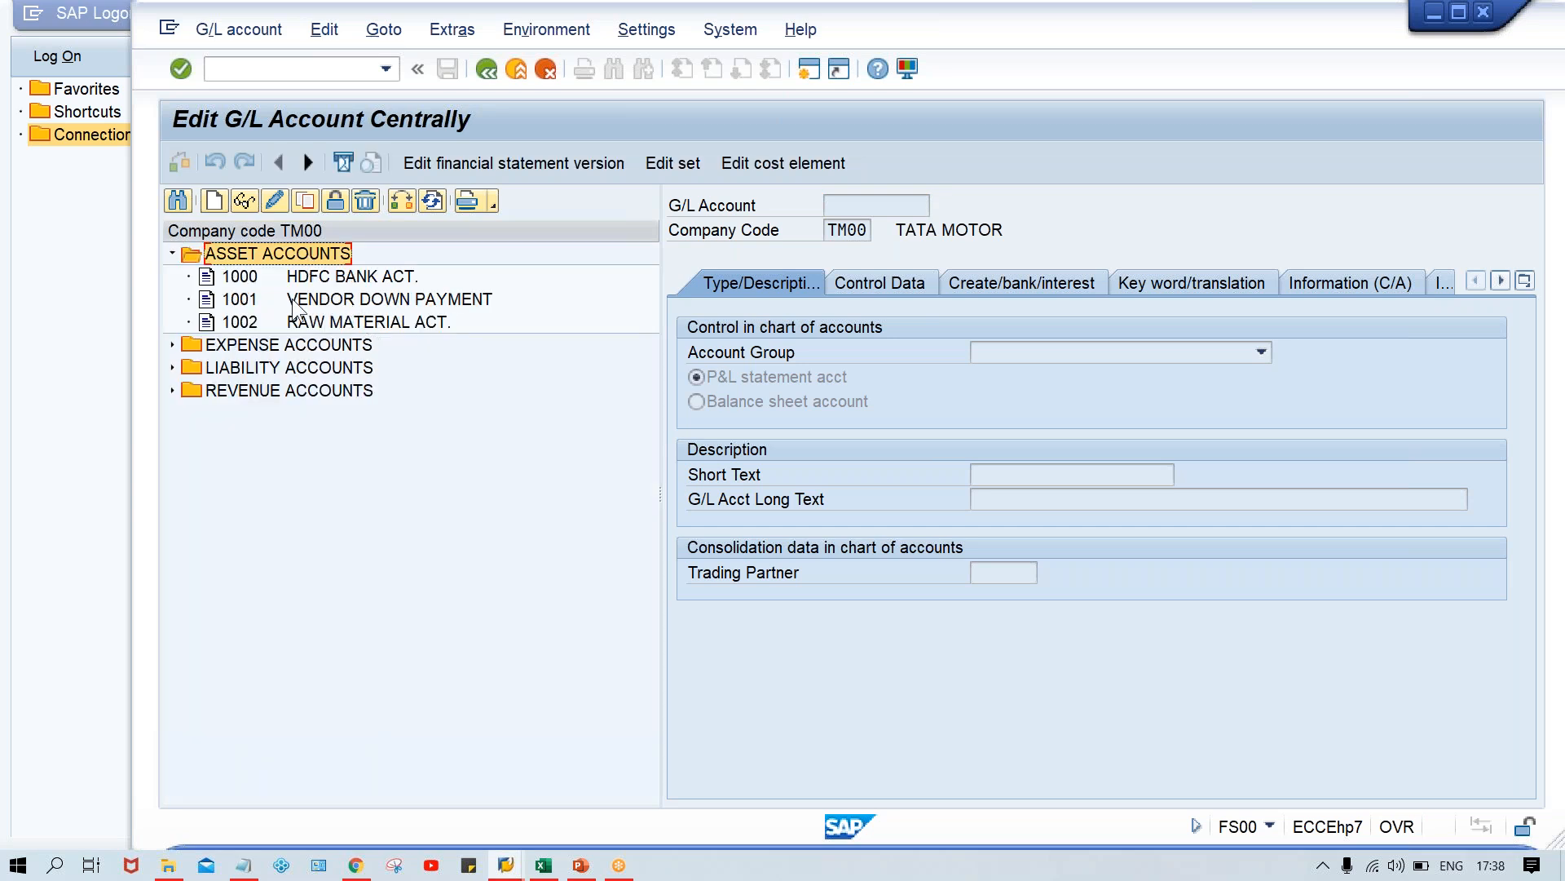
Start creating G/L account 1005 in company code TM00
left_click(216, 195)
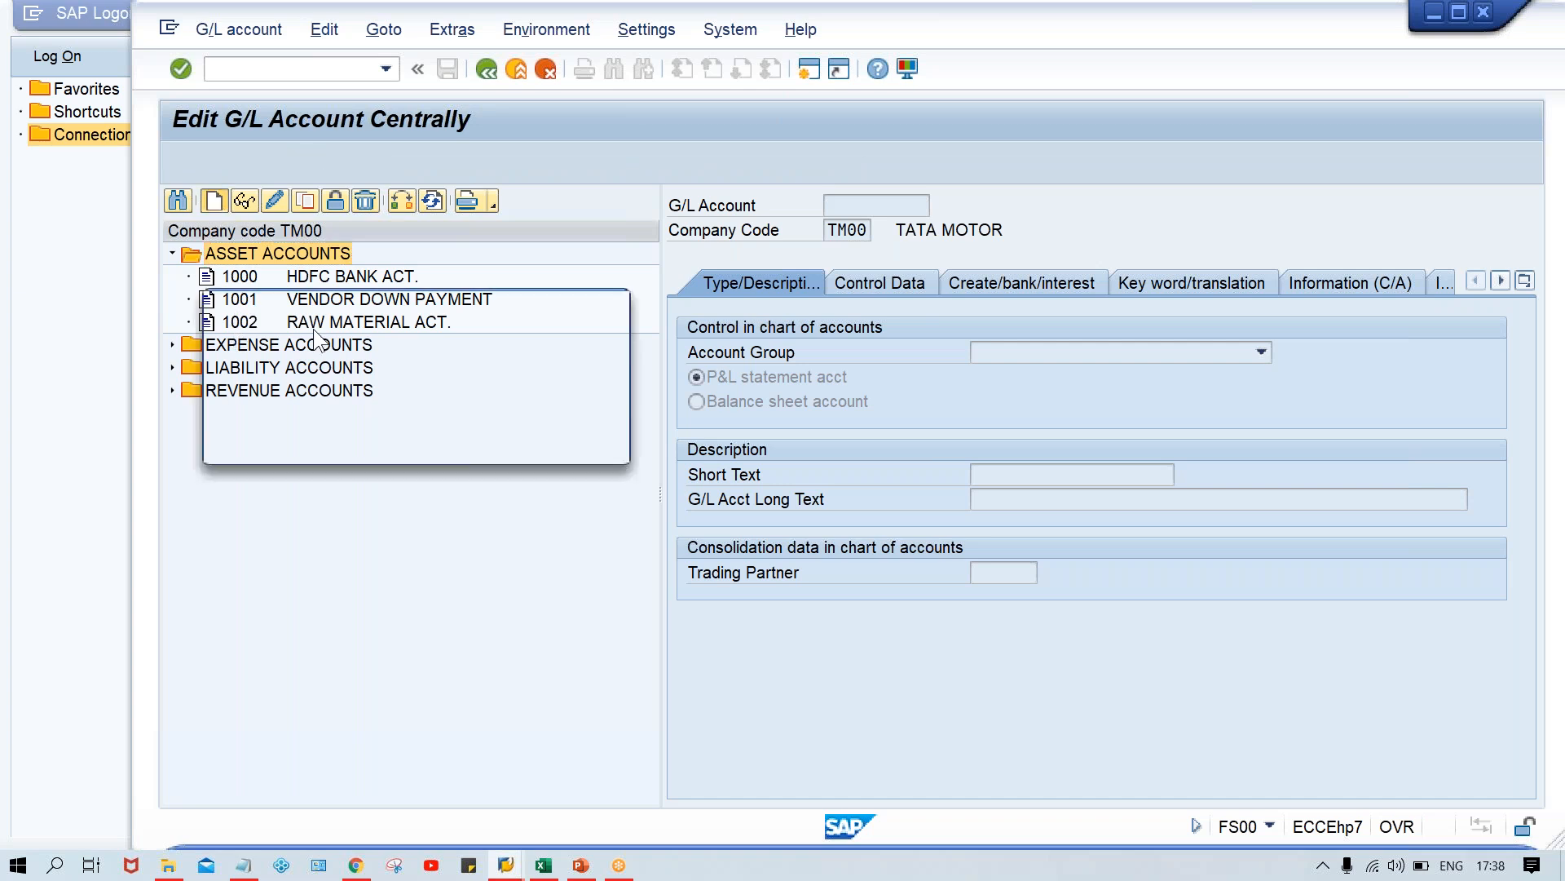
type("1005")
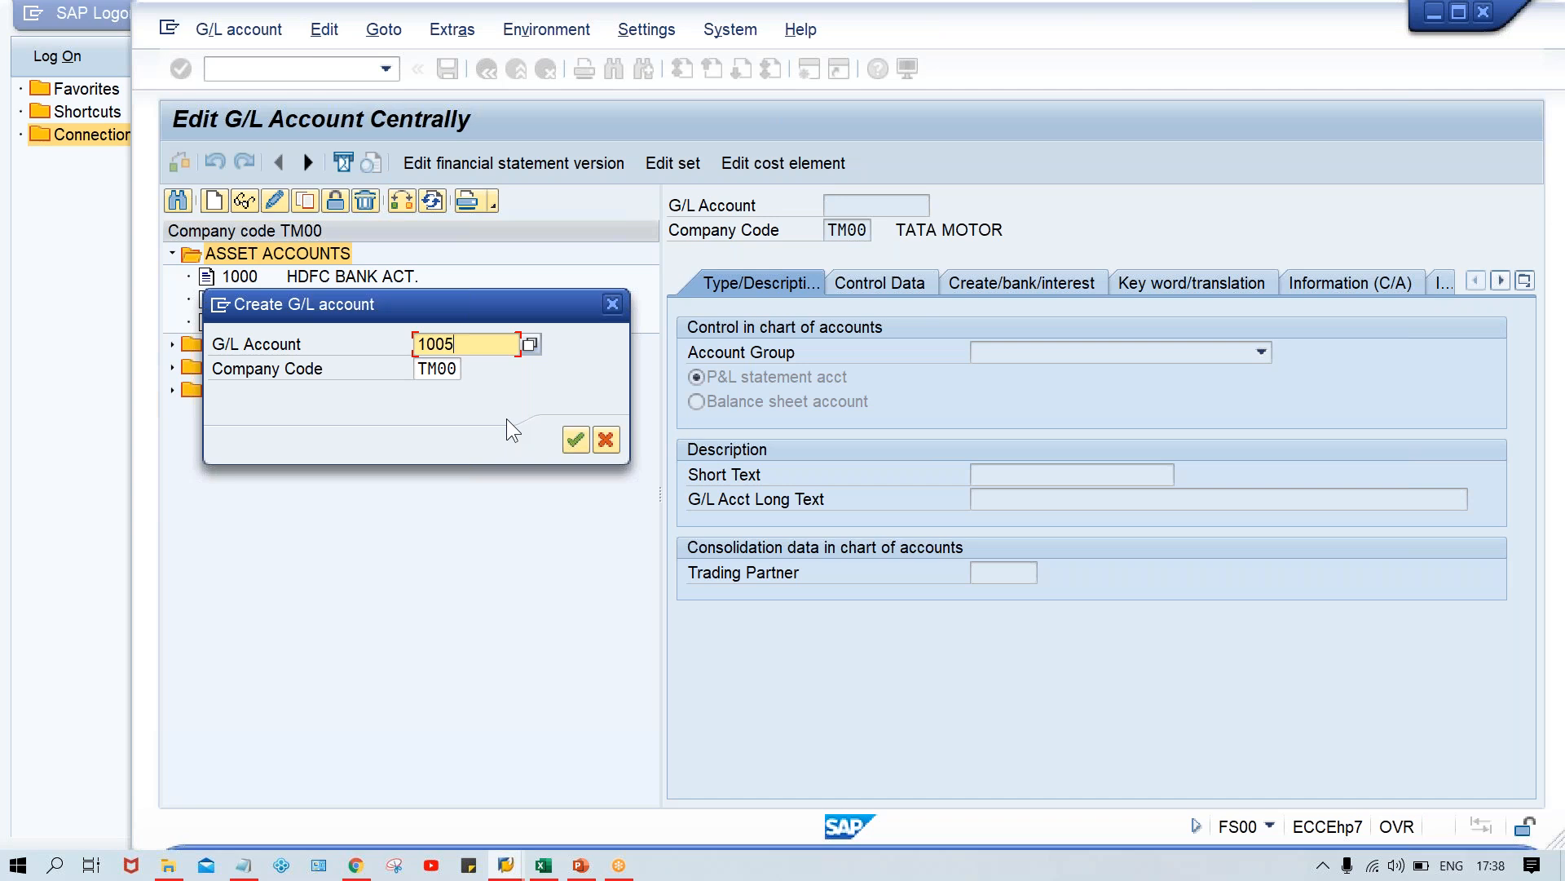
key("Return")
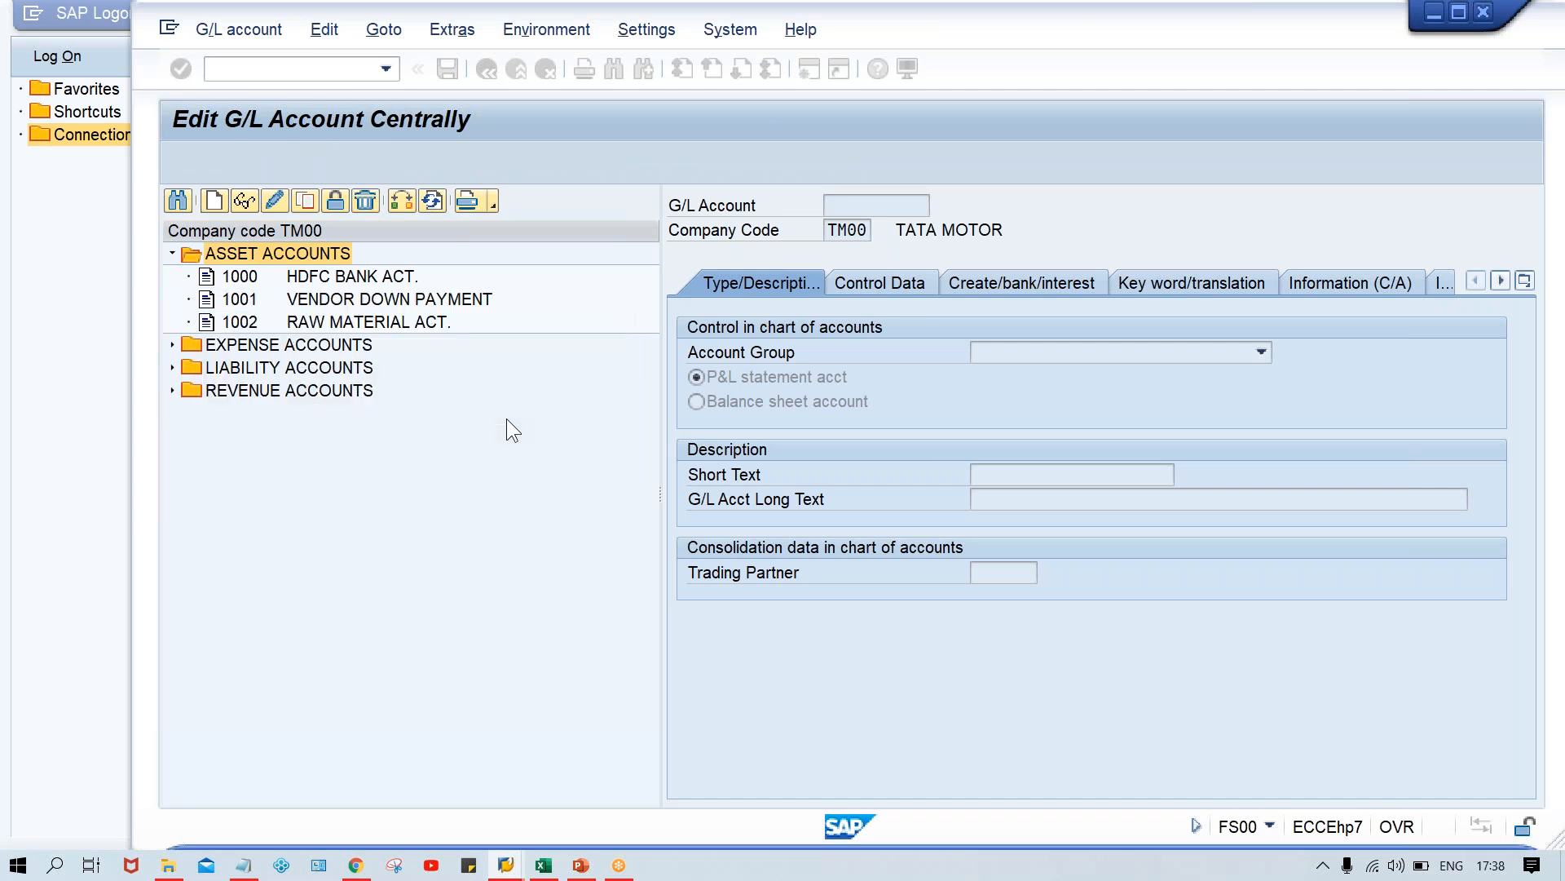
Assign account 1005 to the ASSET ACCOUNTS account group and classify it as a balance sheet account
left_click(1013, 364)
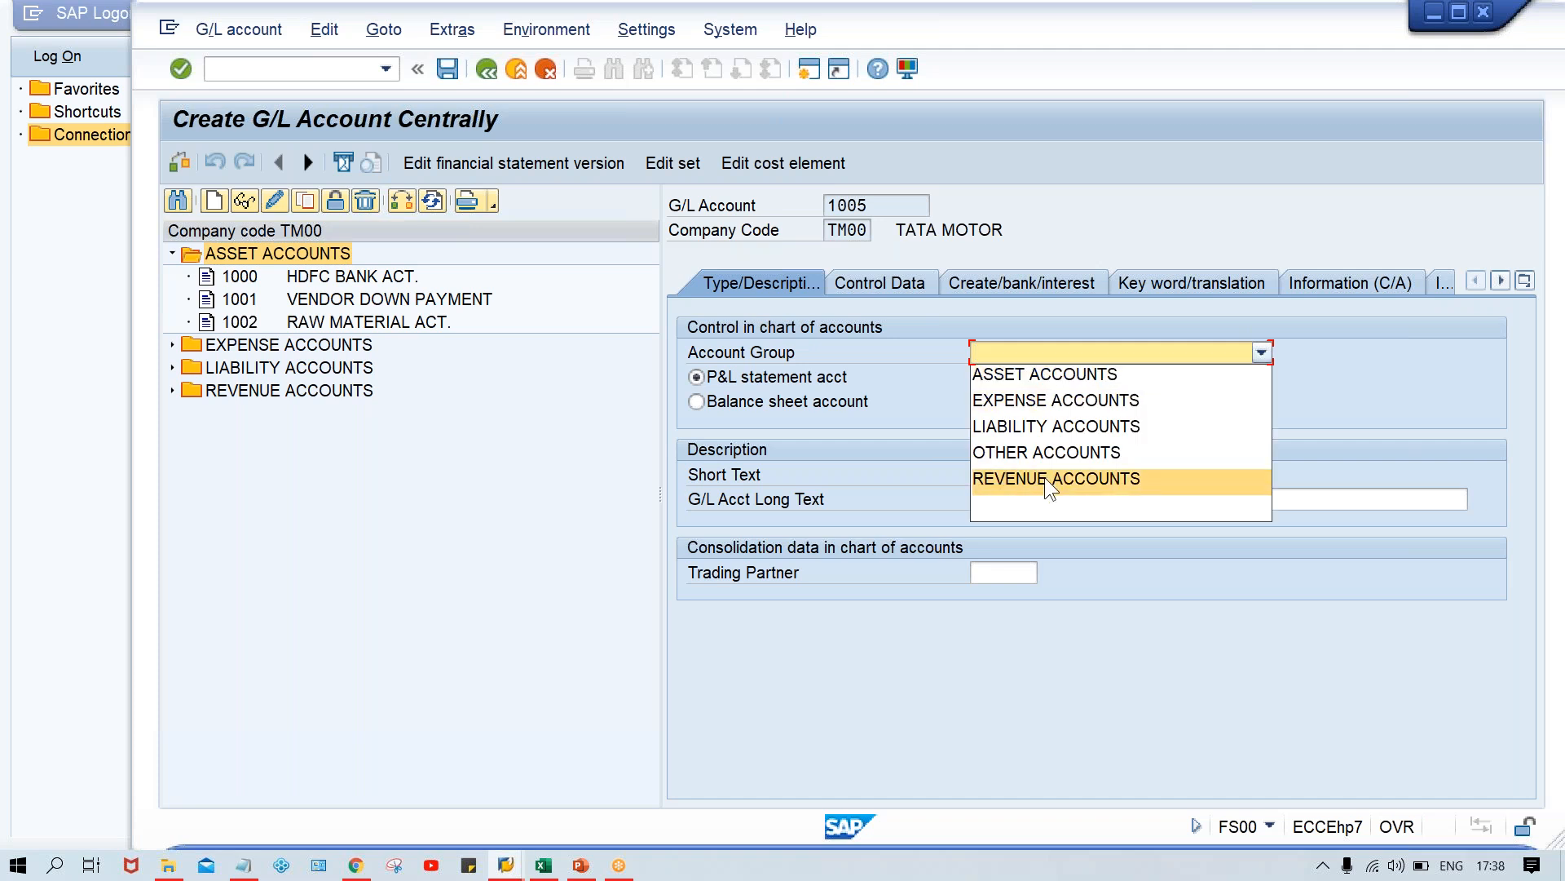
left_click(1045, 477)
left_click(1047, 353)
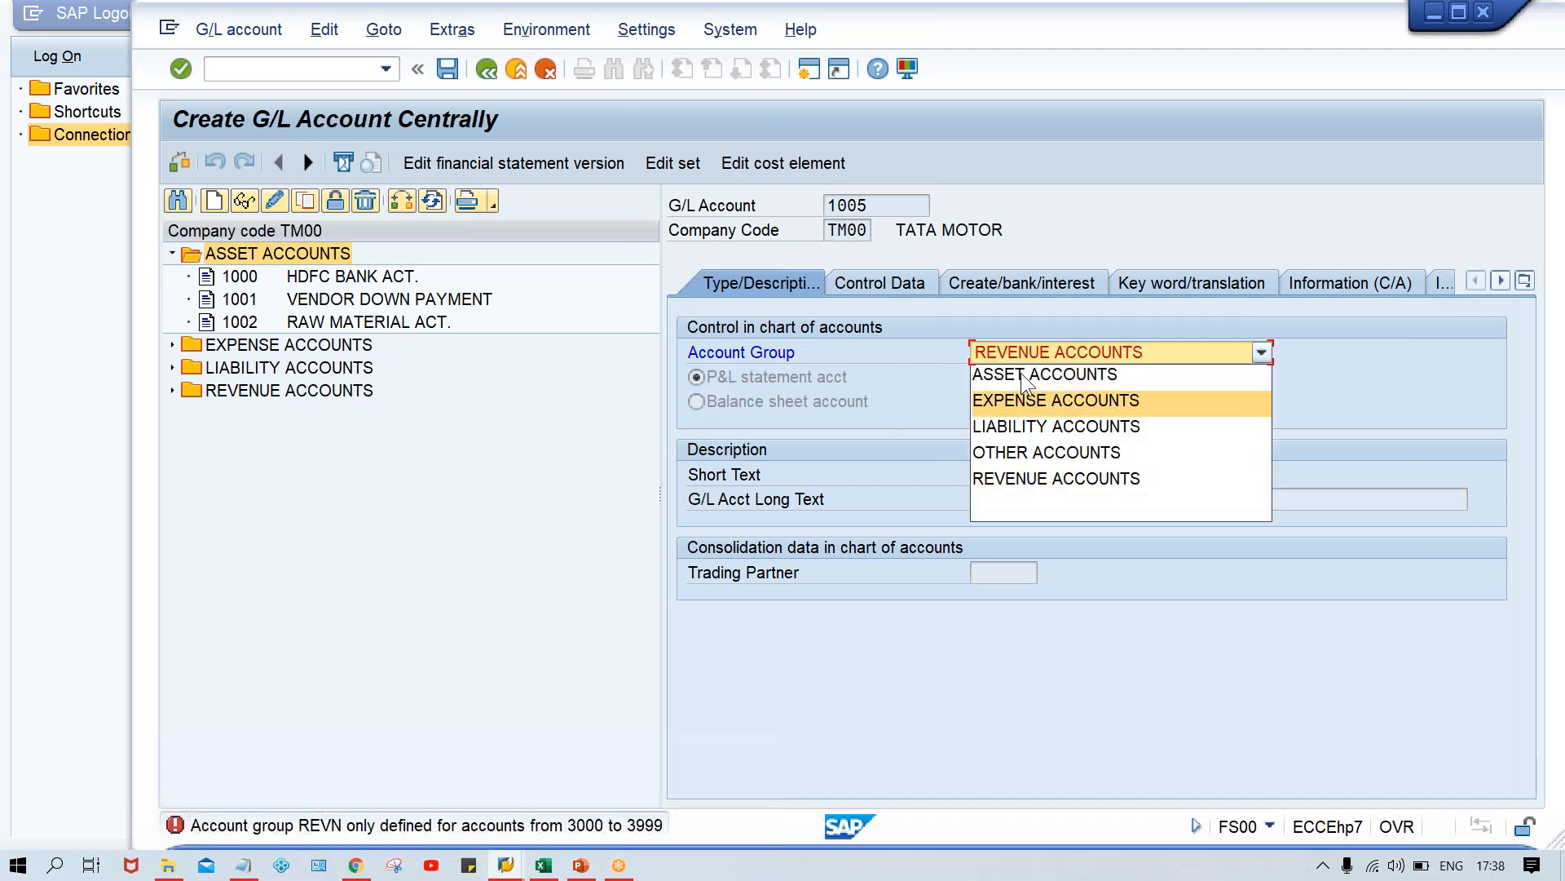
left_click(1021, 373)
left_click(696, 400)
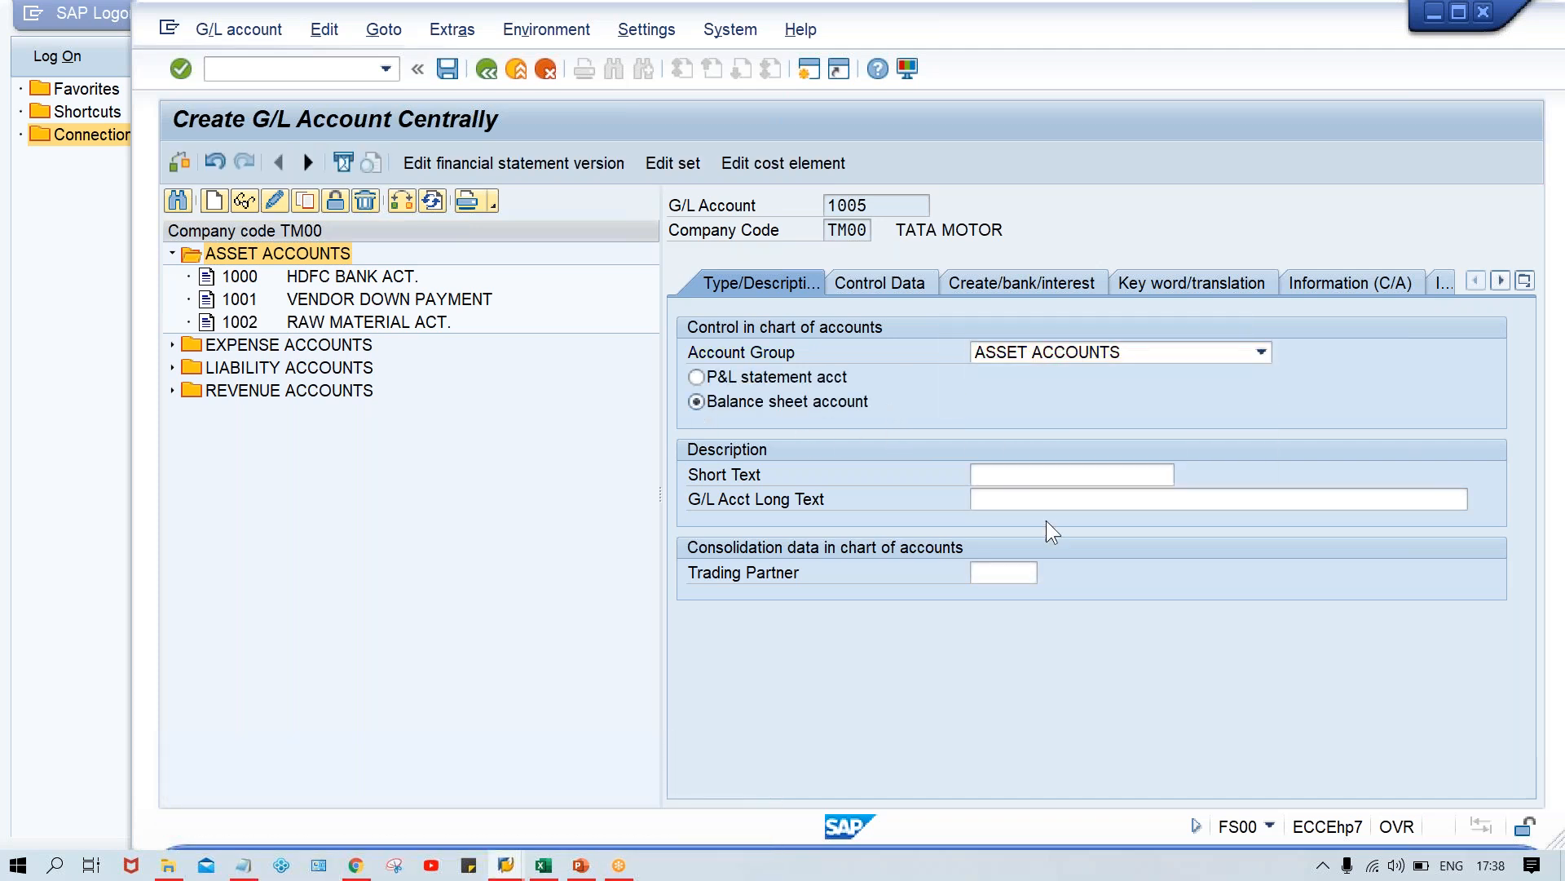
Enter ACCOUNT RECEIVABLE as both the short text and the G/L account long text
left_click(1019, 466)
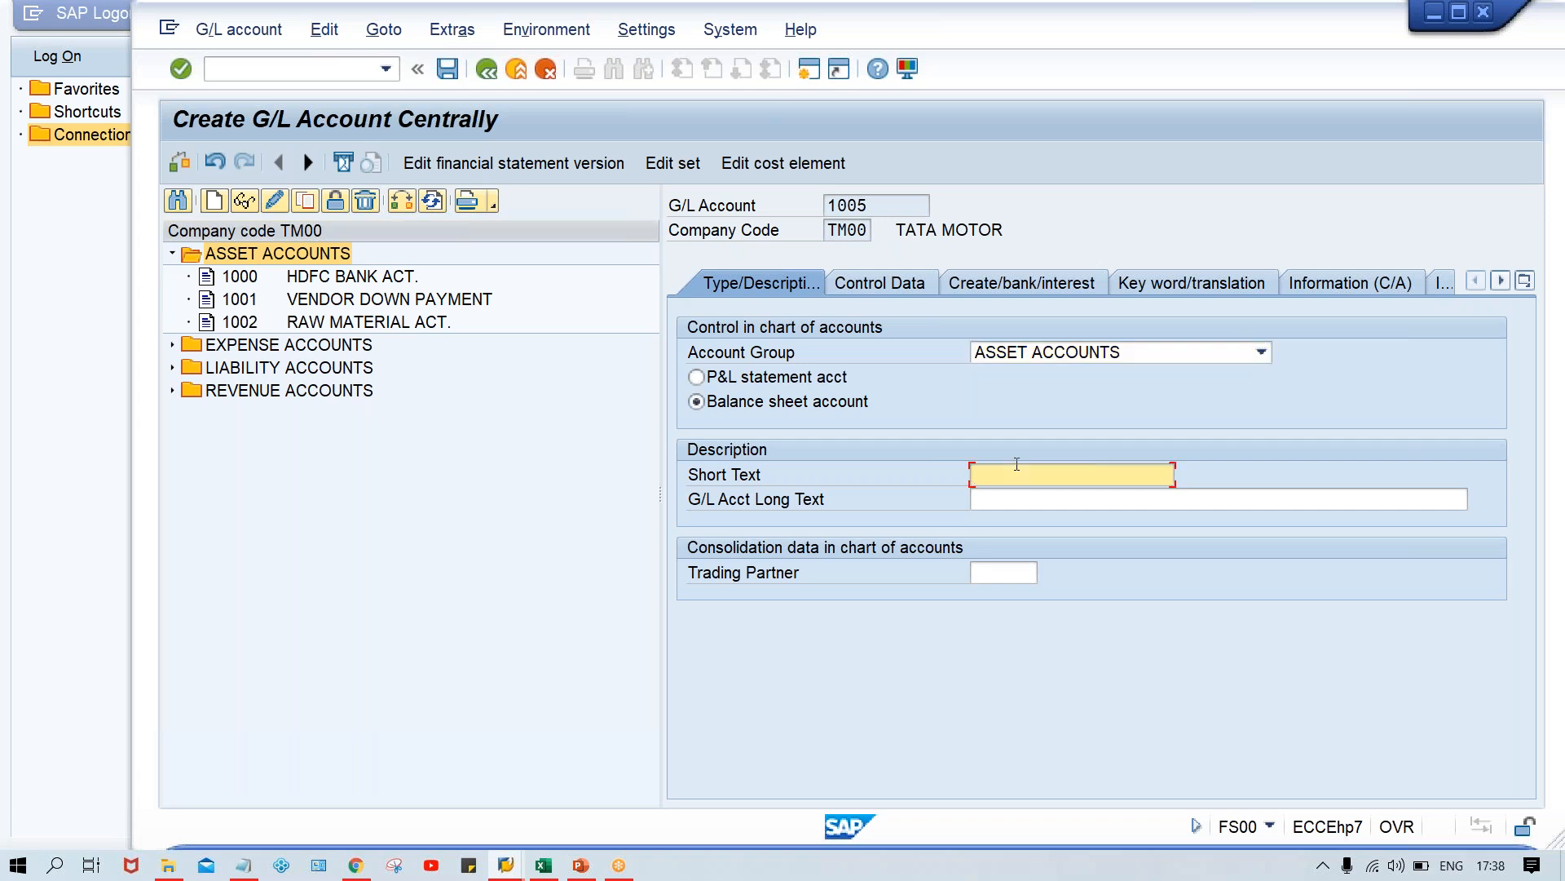
type("A")
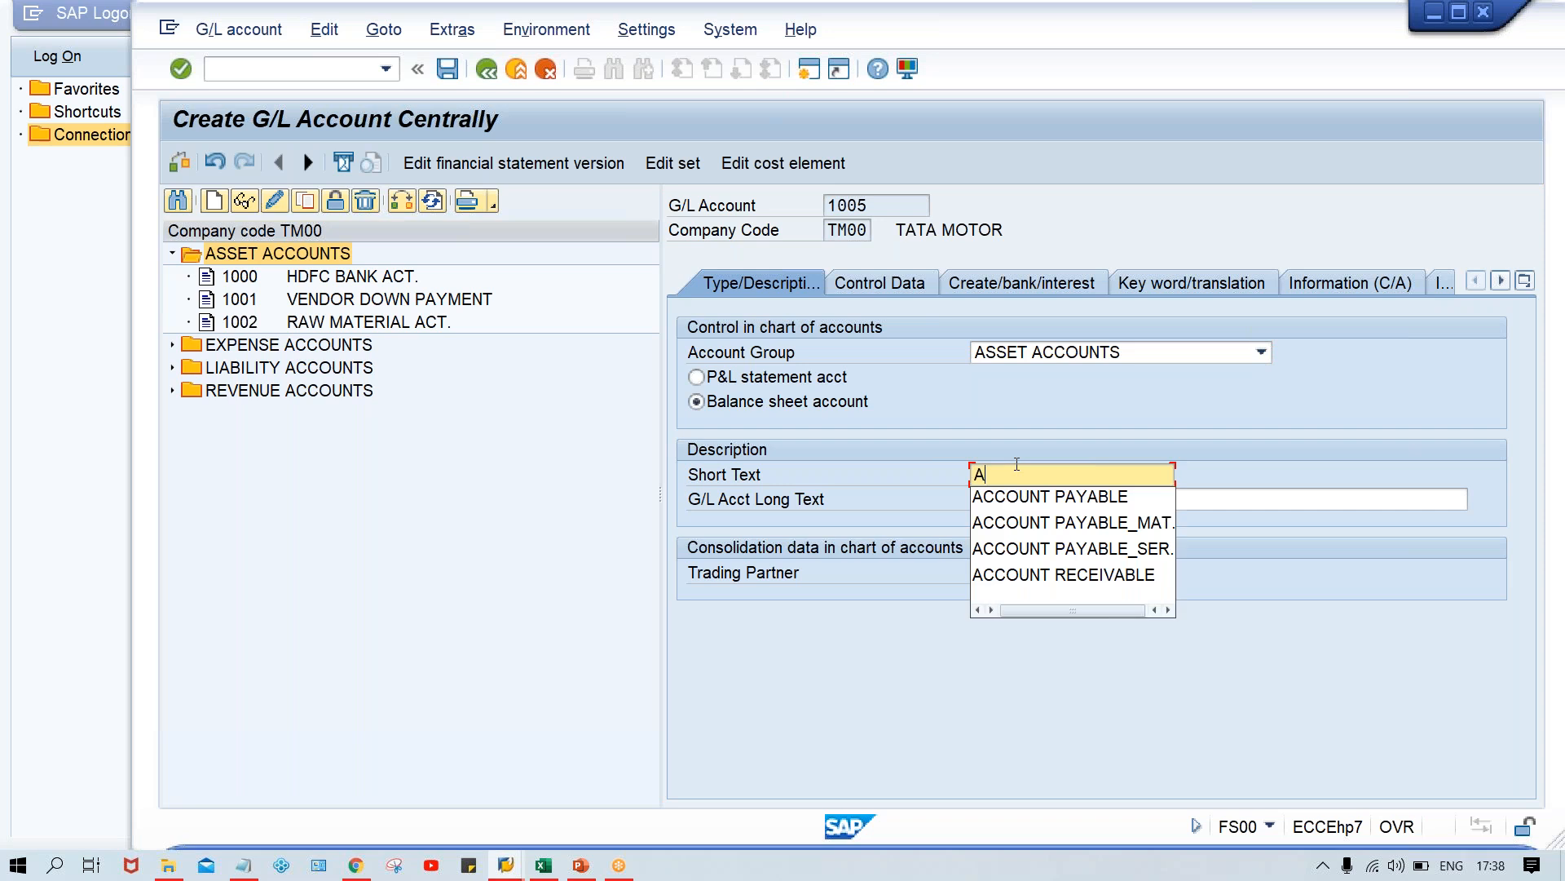
key("Down")
key("Down")
key("Down")
key("Down")
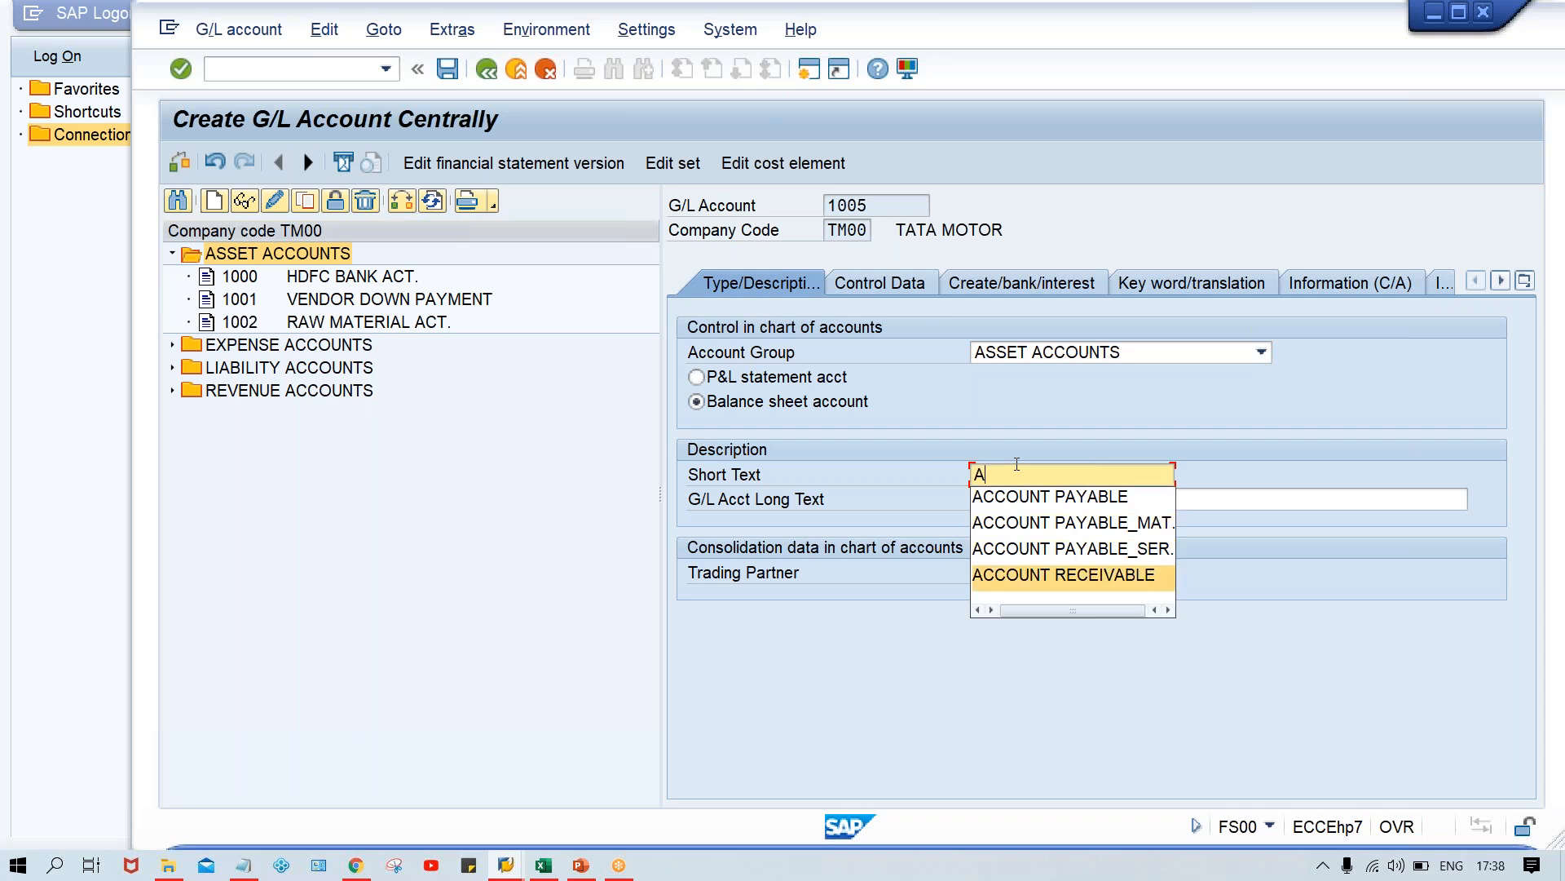
key("Return")
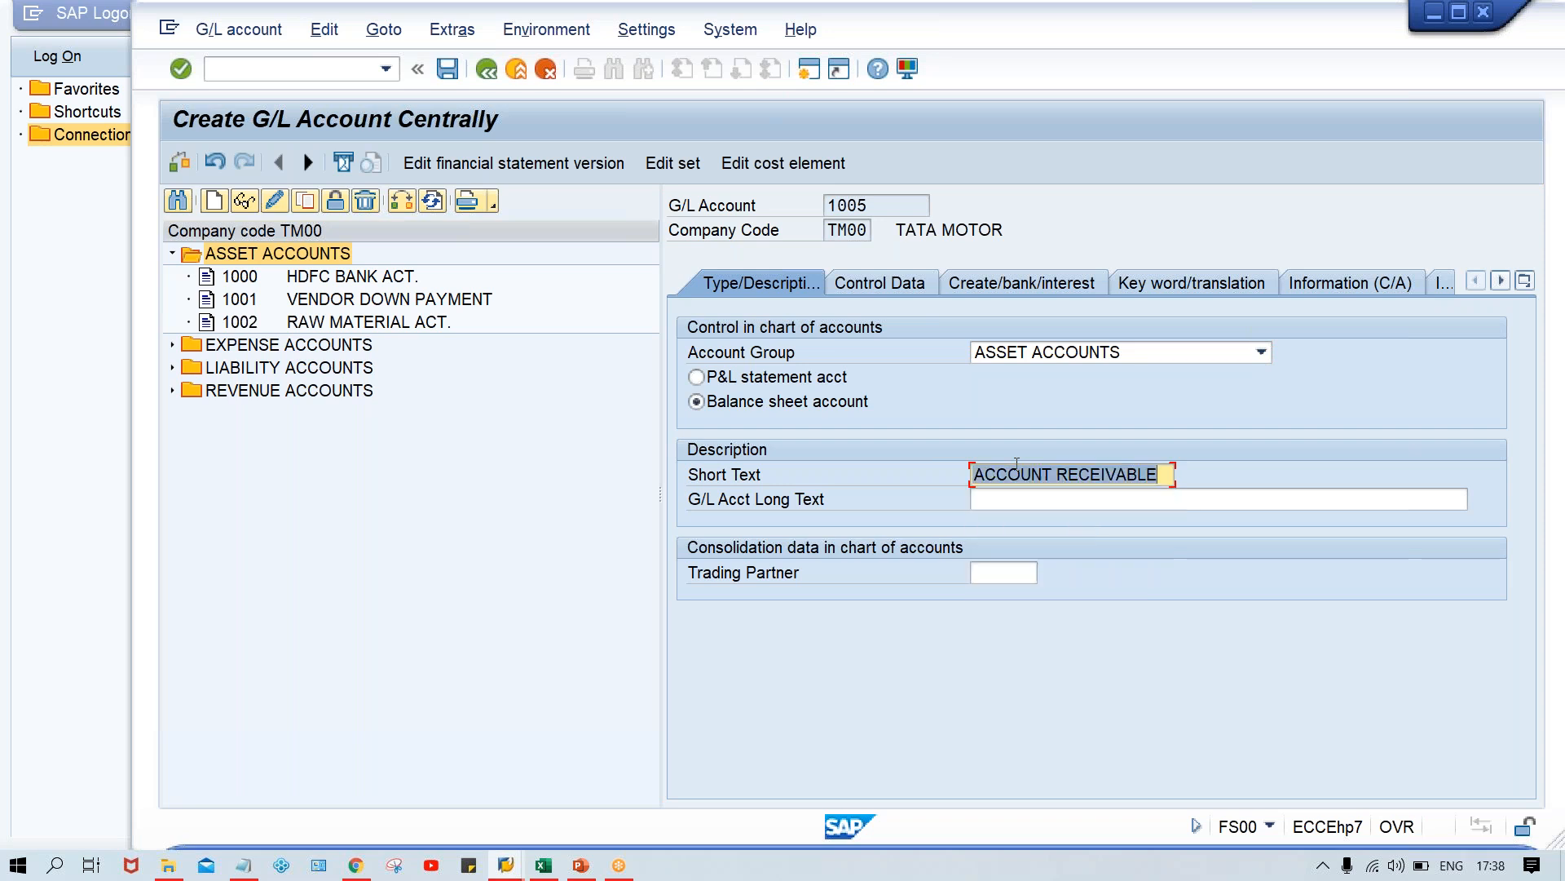
key("Tab")
type("ACCOUNT RECEIVABLE")
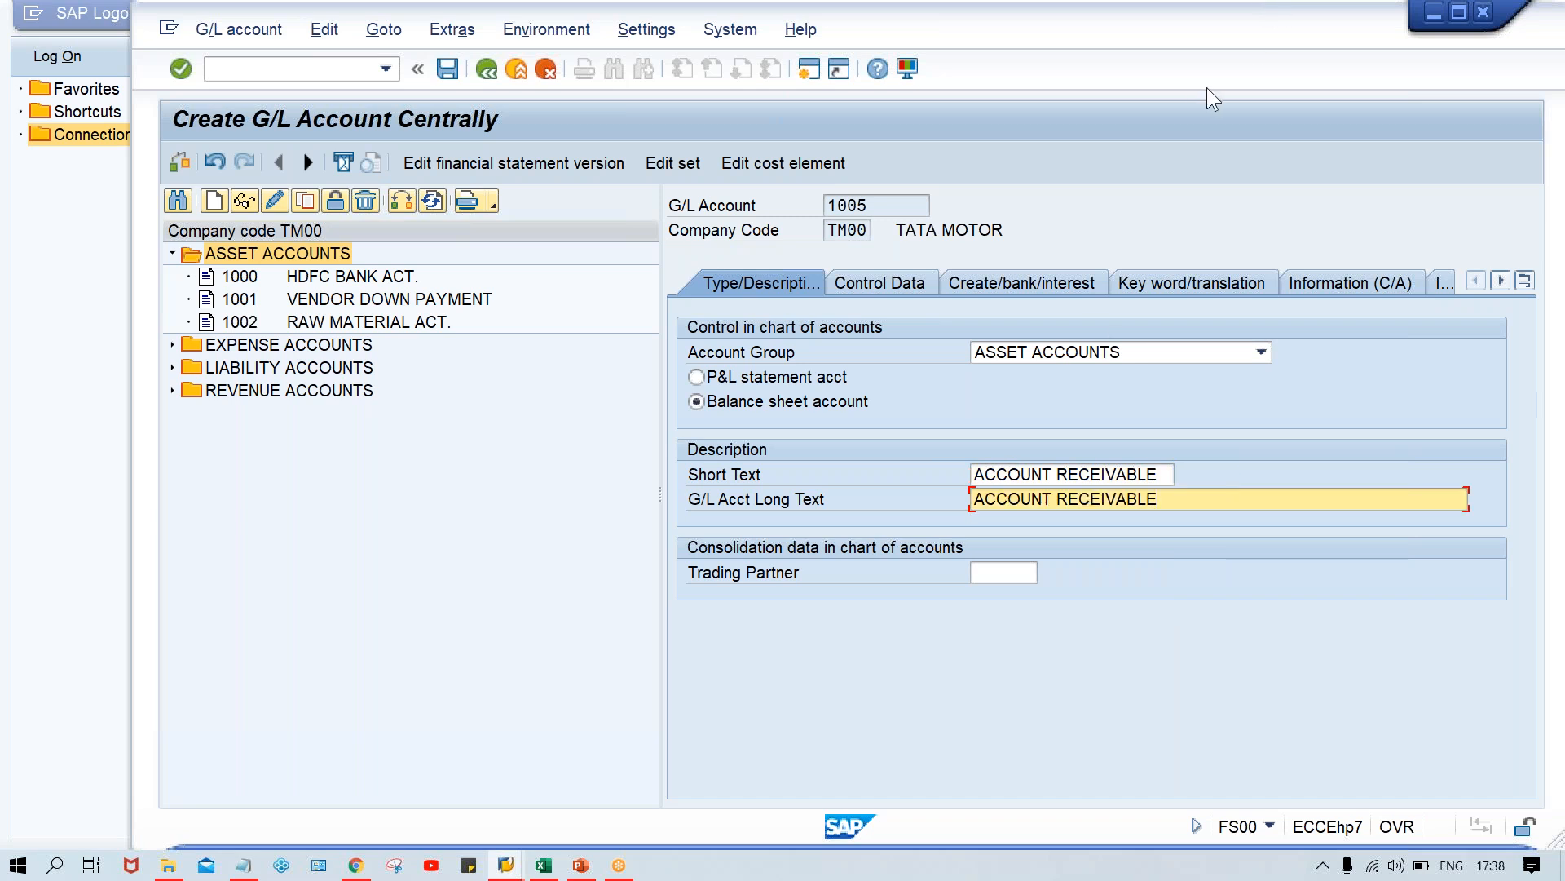
In the control data, set the reconciliation account type to Customers, enable line item display and set the sort key to 001
left_click(913, 282)
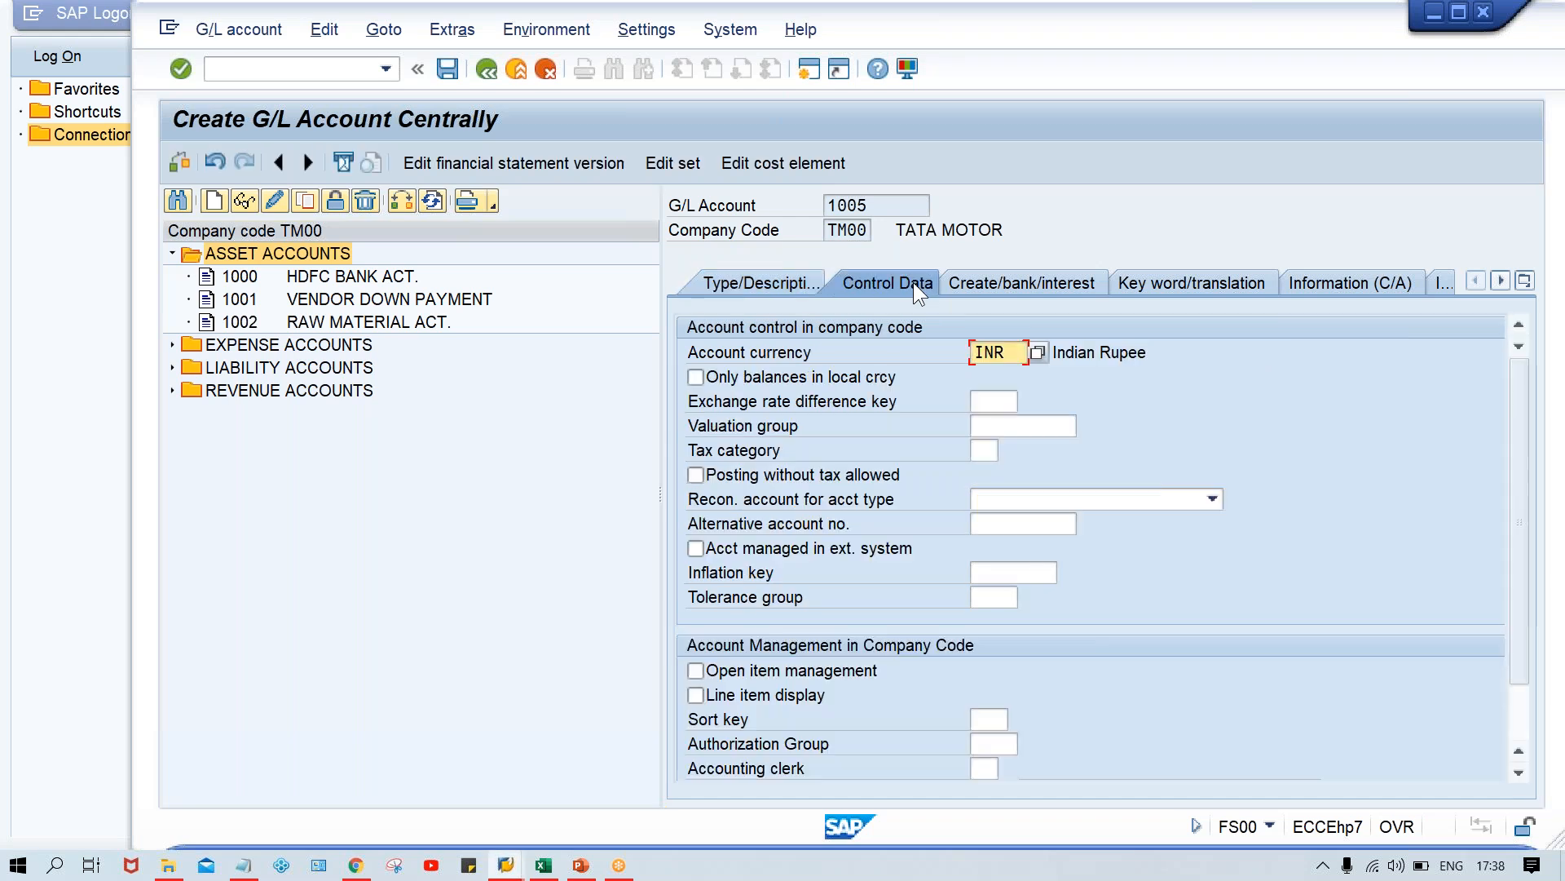
left_click(1111, 497)
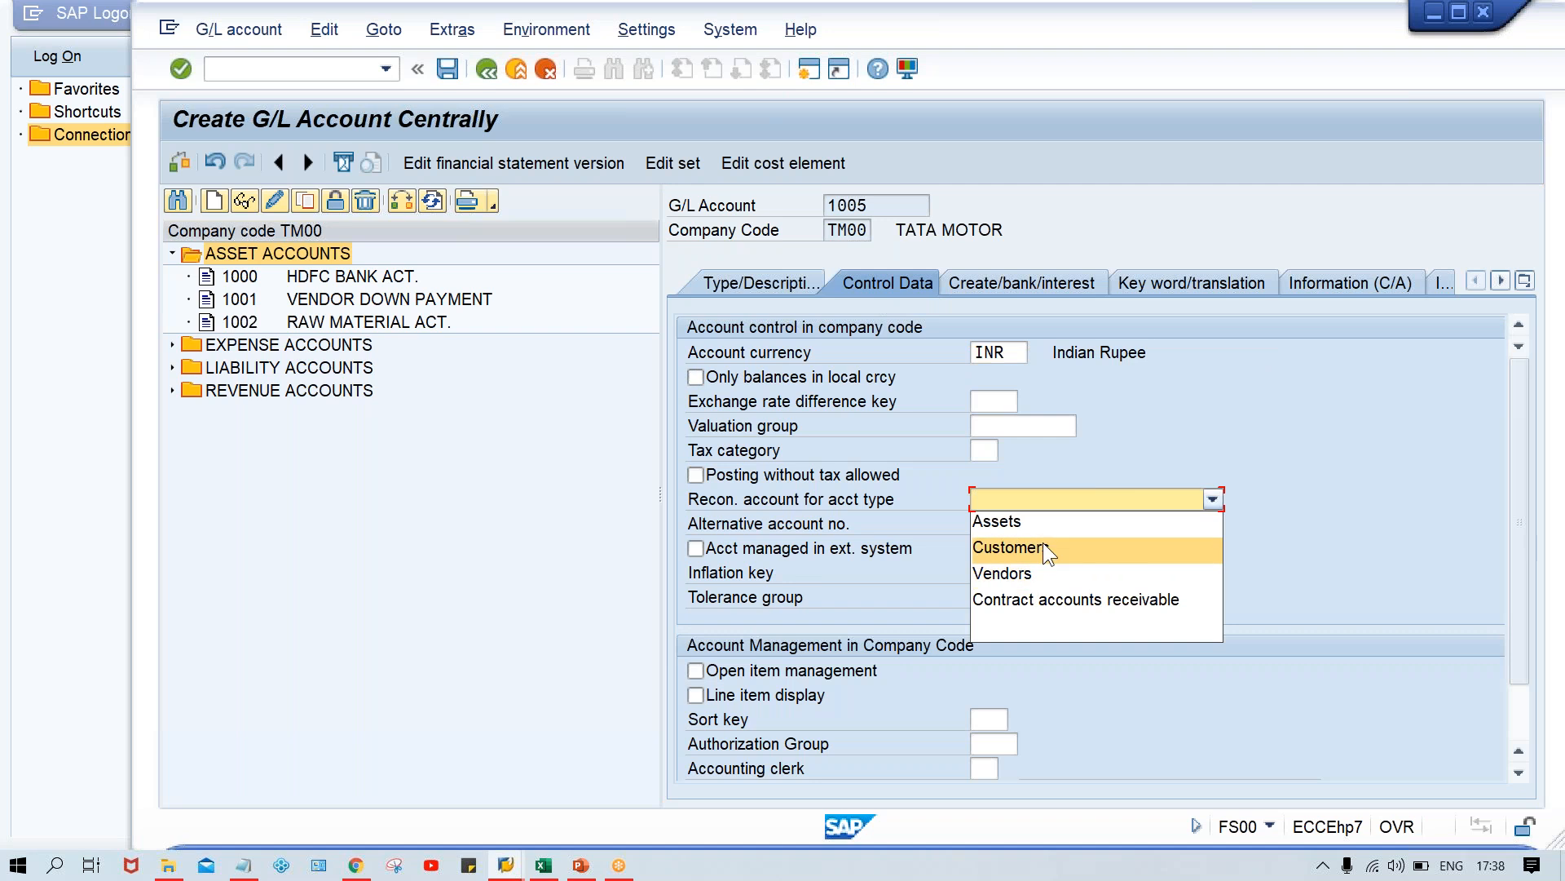
left_click(1044, 545)
left_click(805, 695)
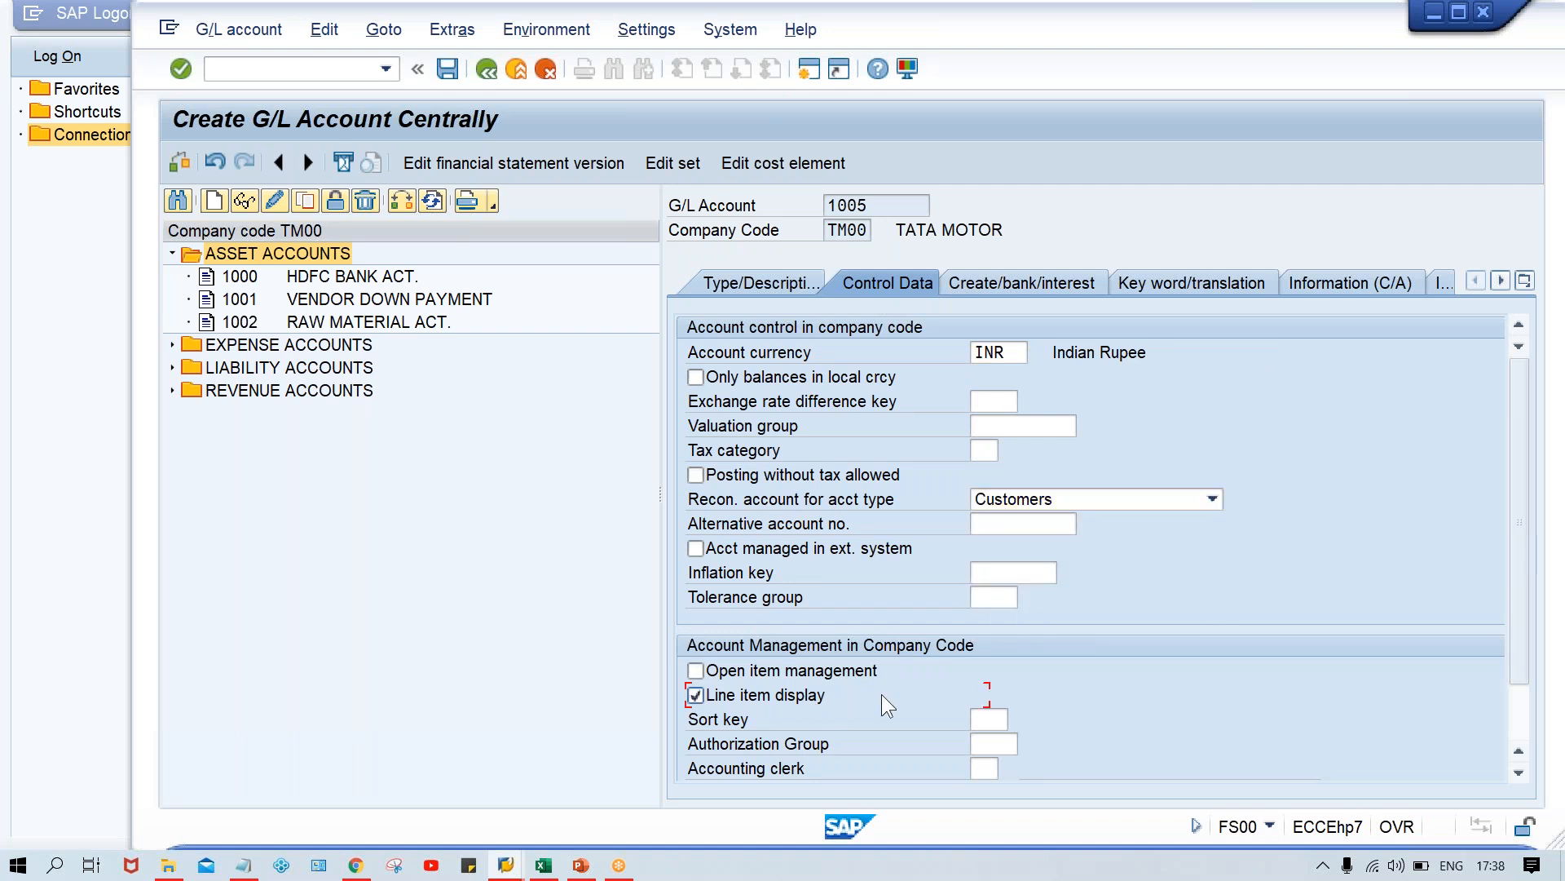
left_click(990, 716)
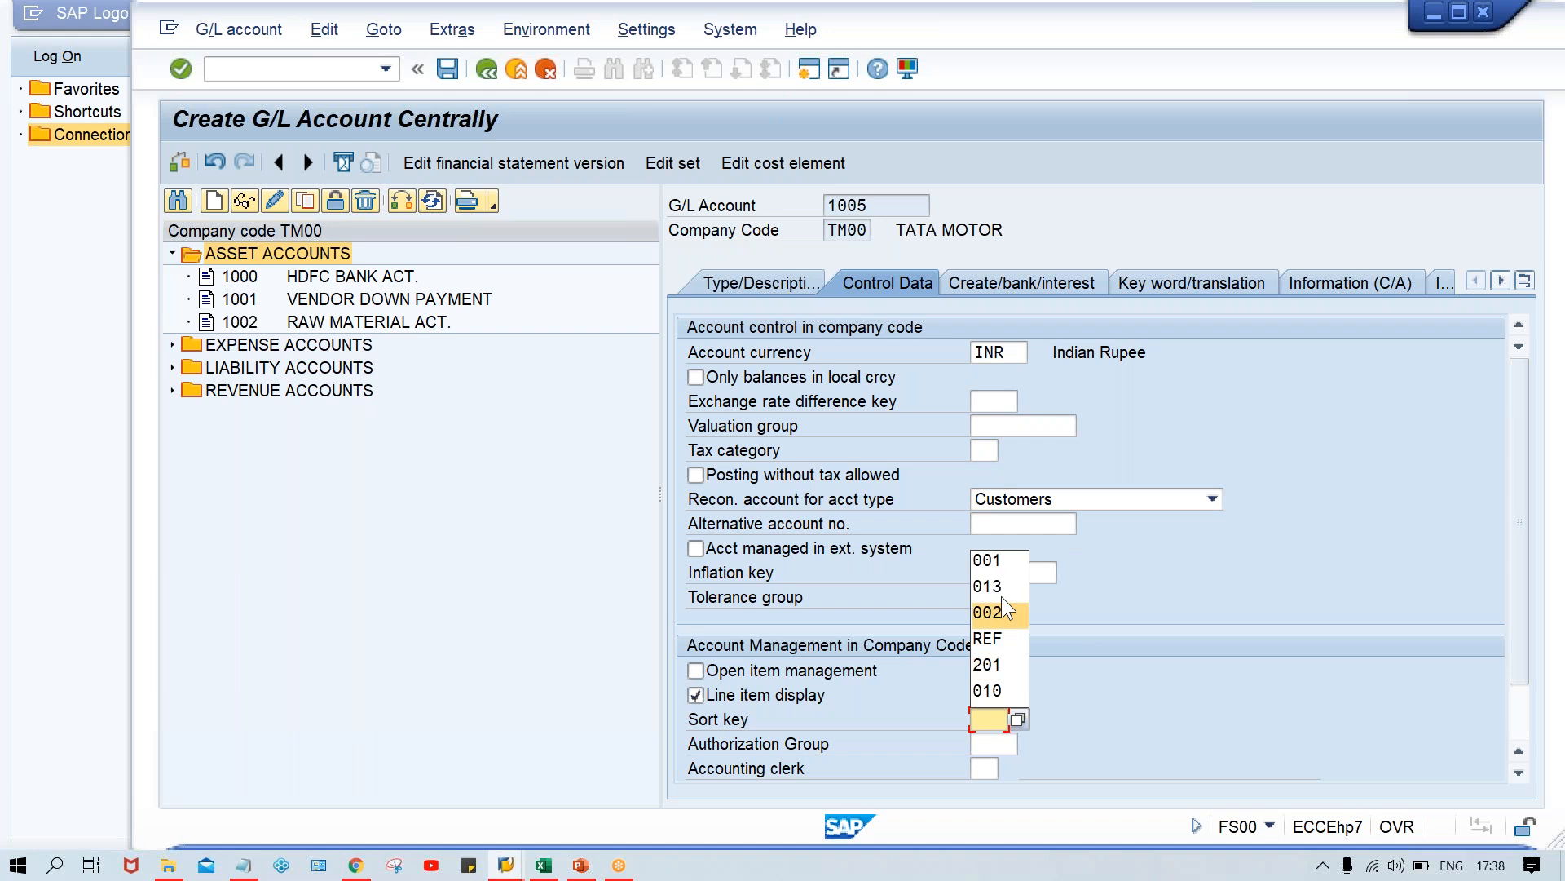
left_click(989, 563)
Assign field status group G001 to account 1005 and save the new G/L account
left_click(1011, 280)
left_click(993, 352)
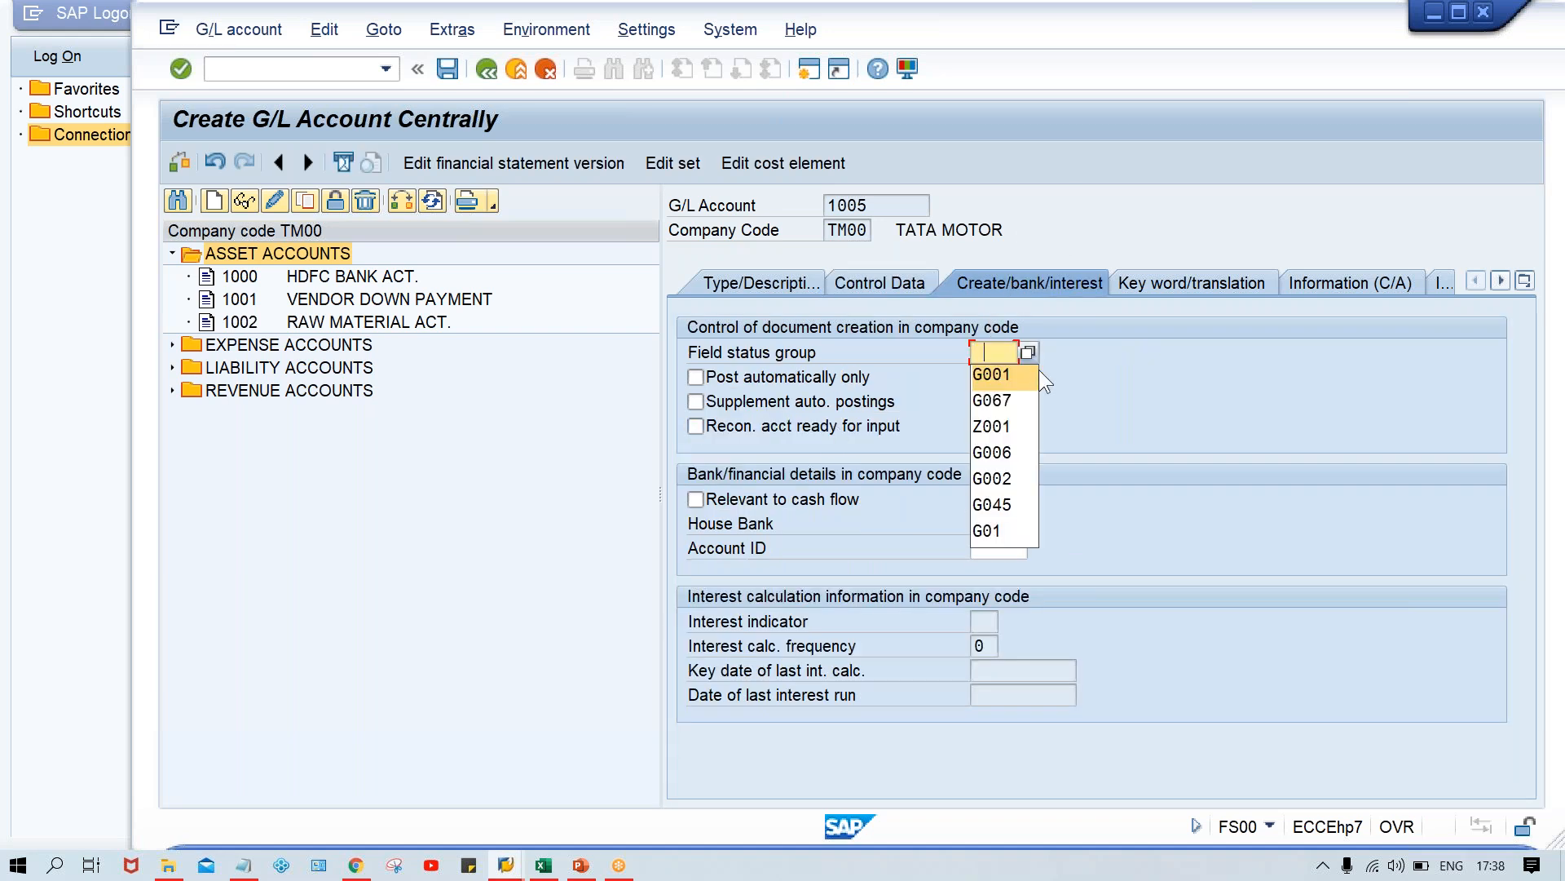
left_click(991, 375)
key("ctrl+s")
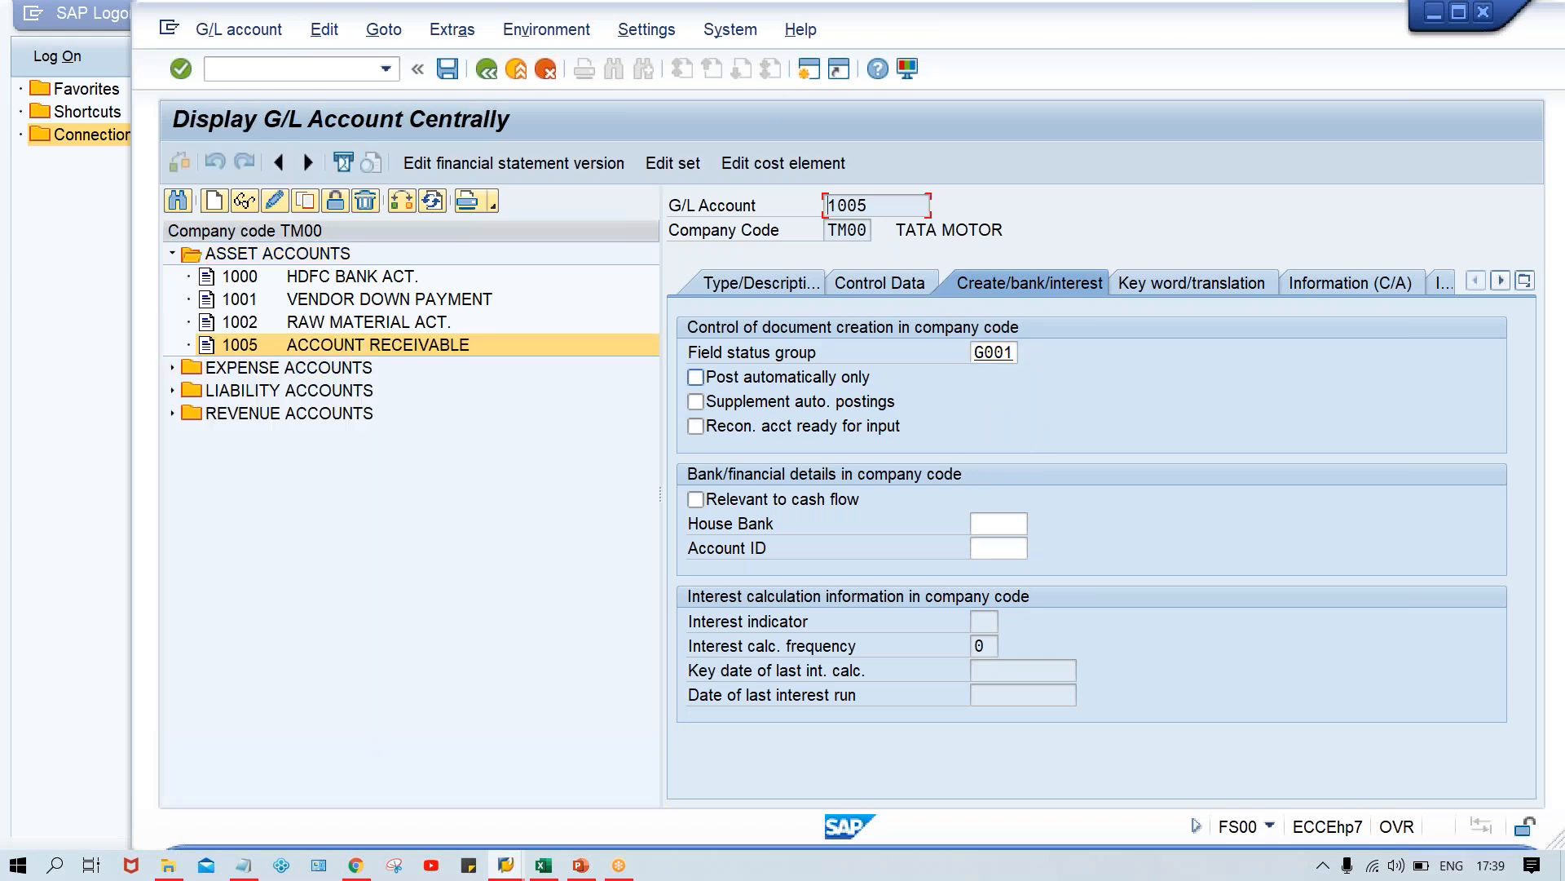
Edit account 1005 to use field status group G067 for reconciliation accounts, and save the change
left_click(274, 208)
left_click(1008, 350)
key("BackSpace")
key("BackSpace")
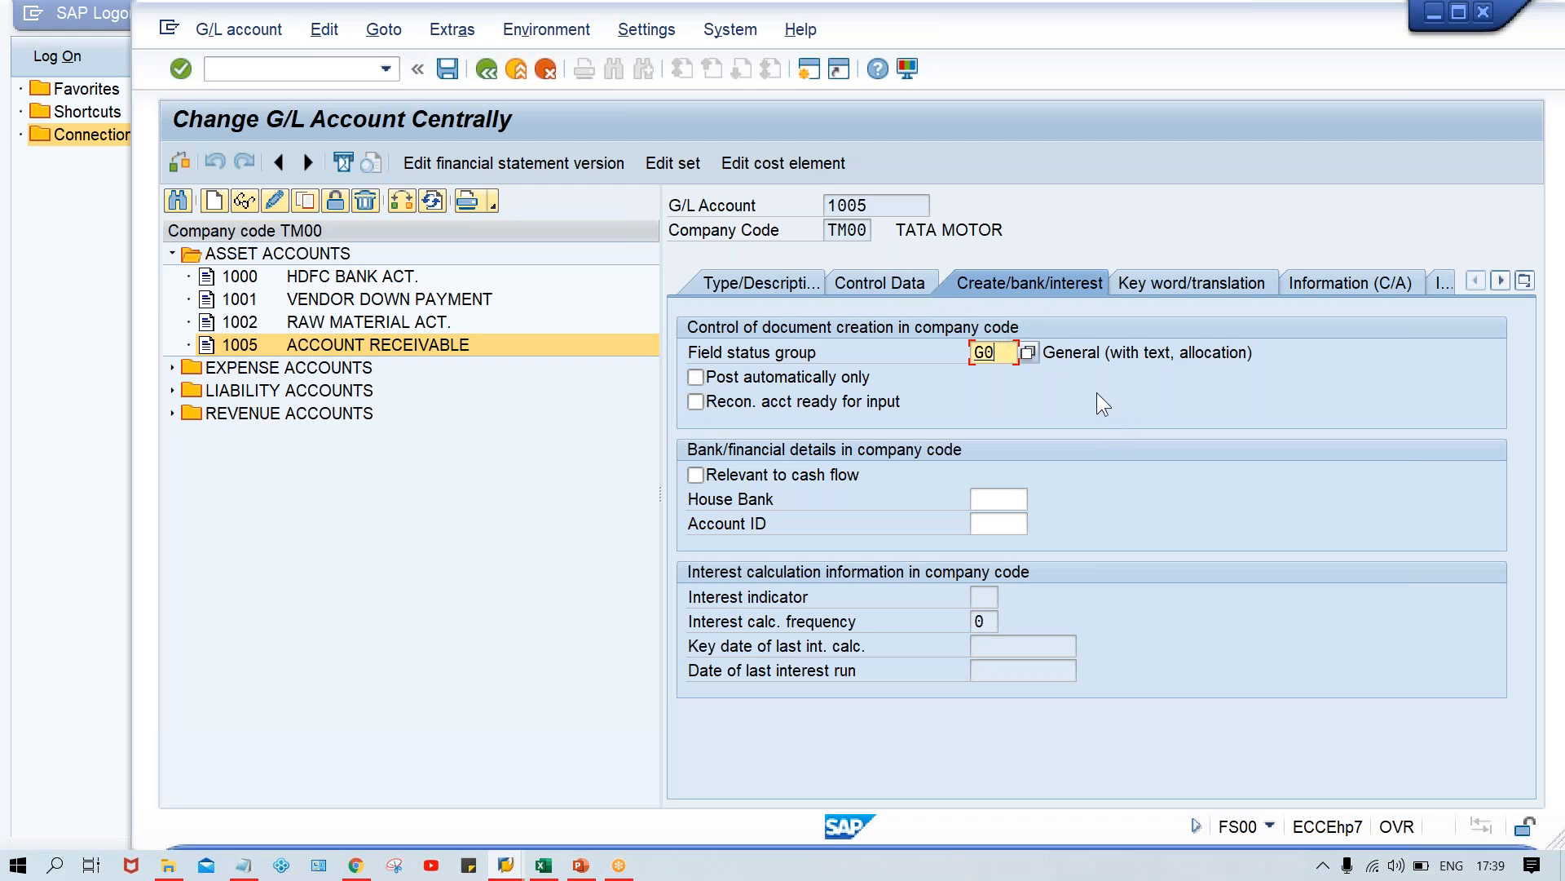
left_click(1024, 403)
key("Return")
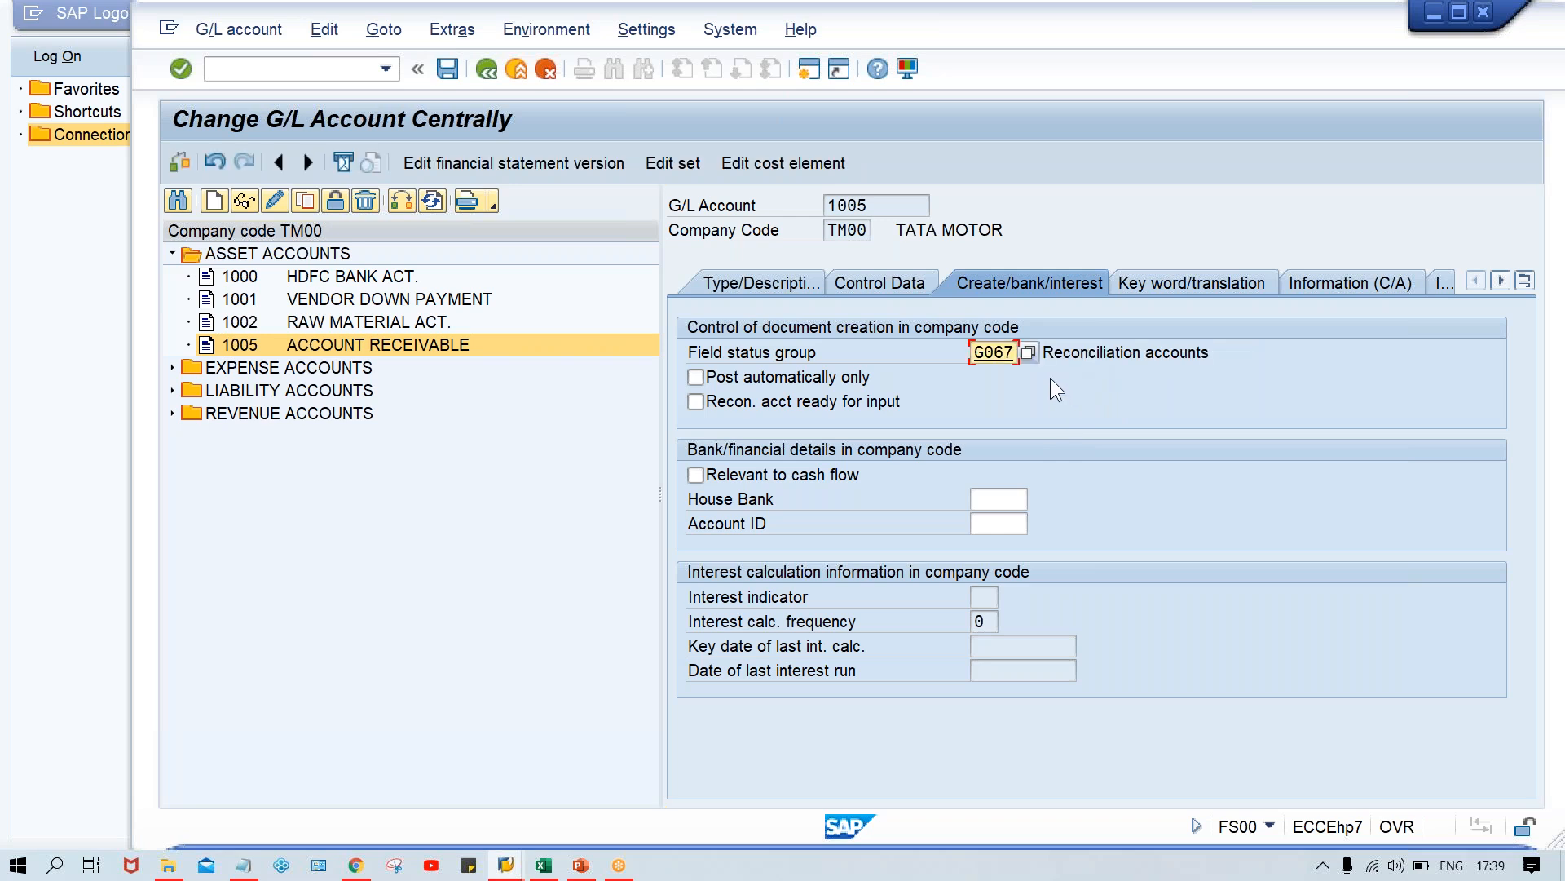
key("ctrl+s")
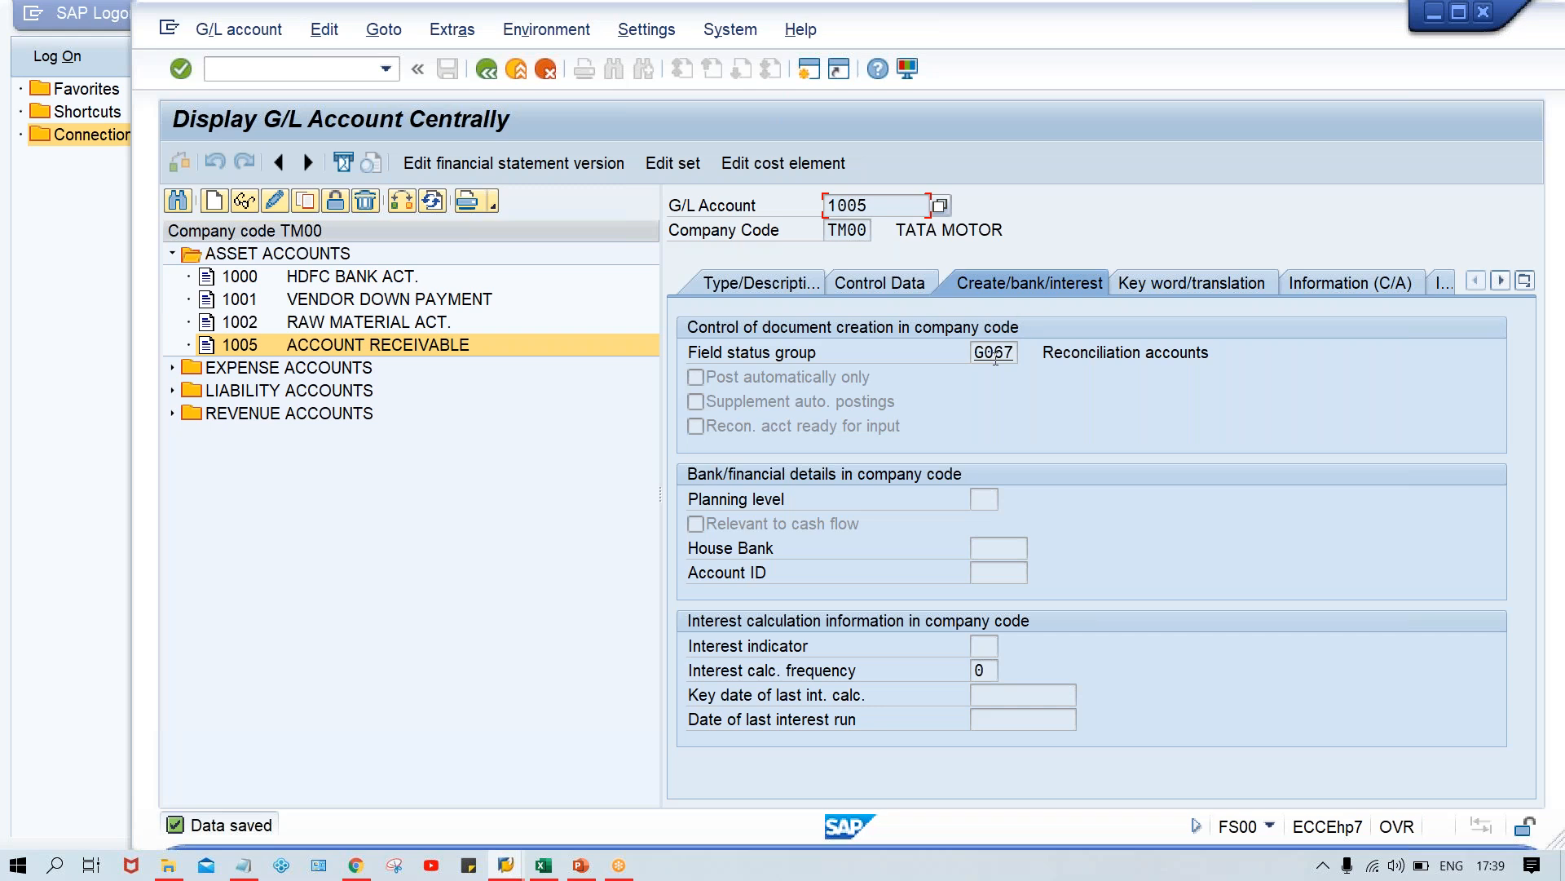
left_click_drag(978, 353, 1061, 361)
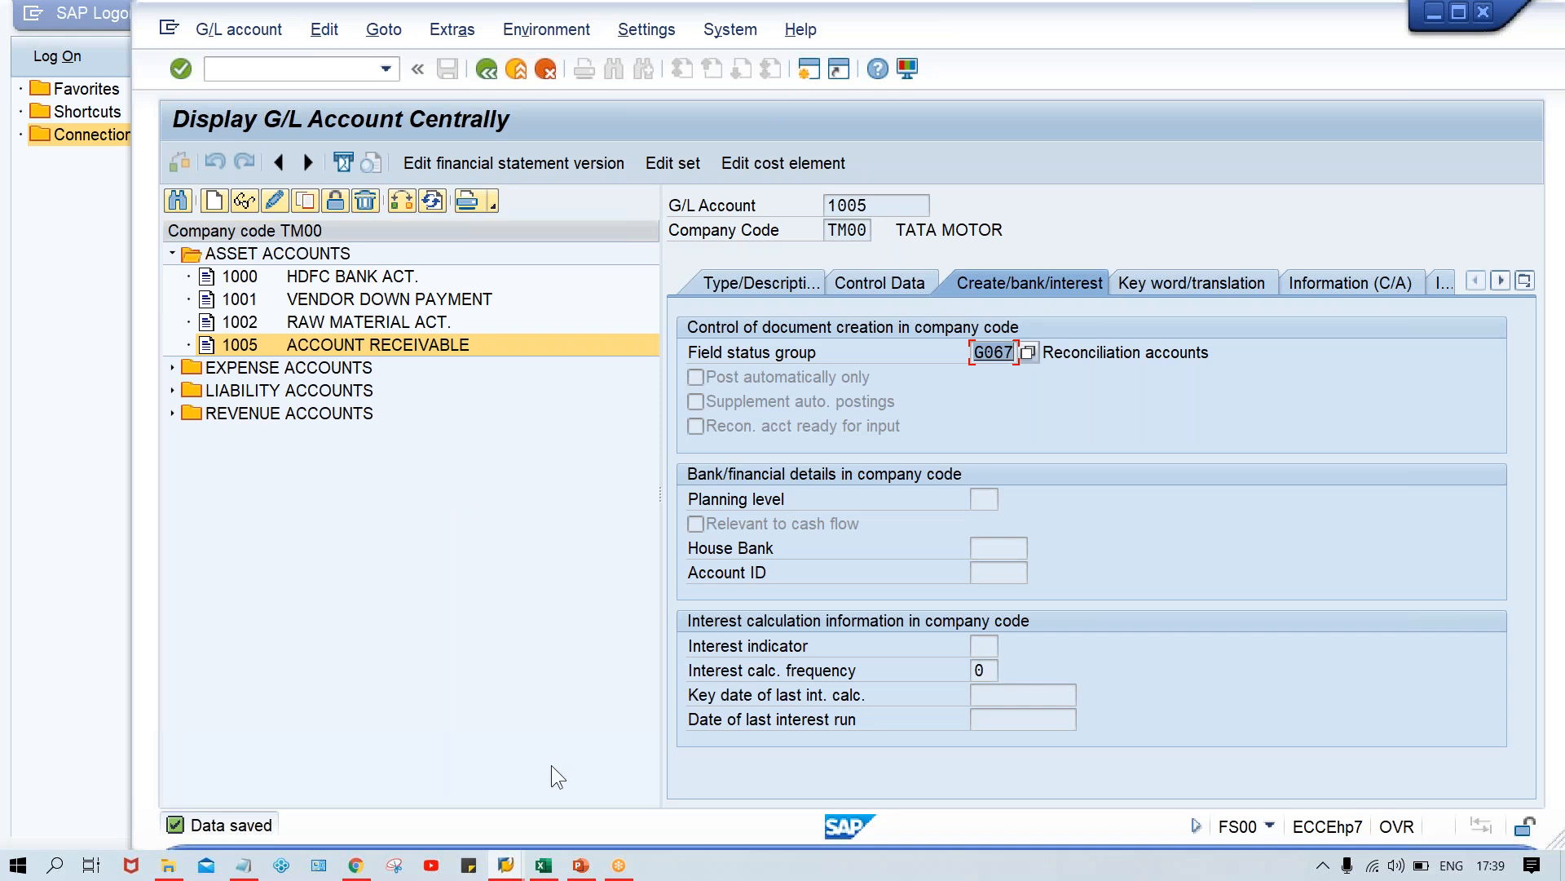
Switch to PowerPoint and review the Account Receivable slide for the step that follows reconciliation G/L creation
left_click(596, 869)
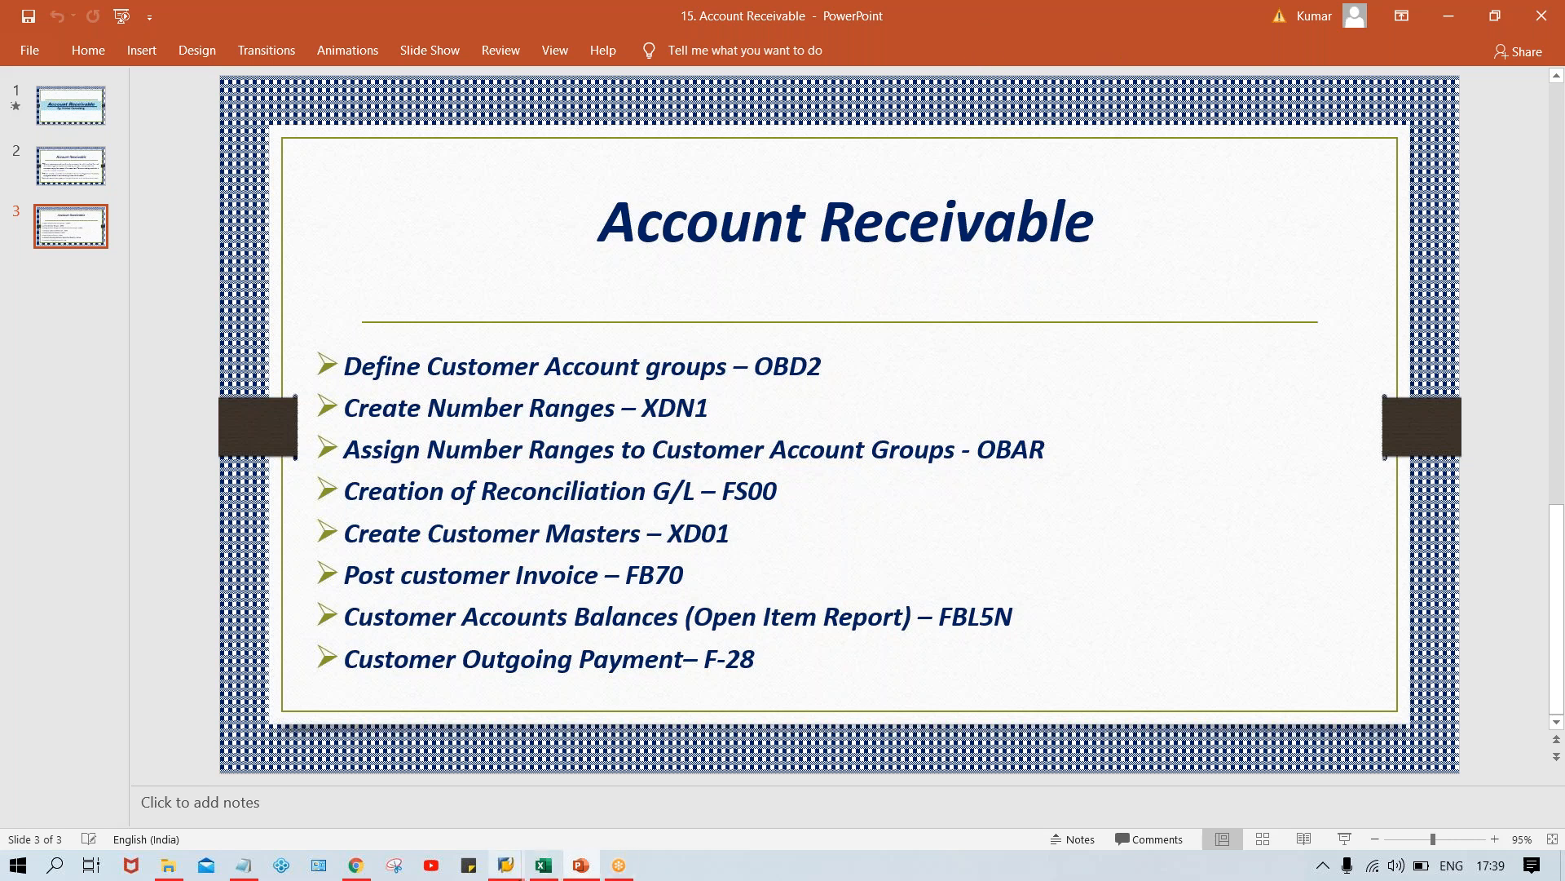
left_click(505, 866)
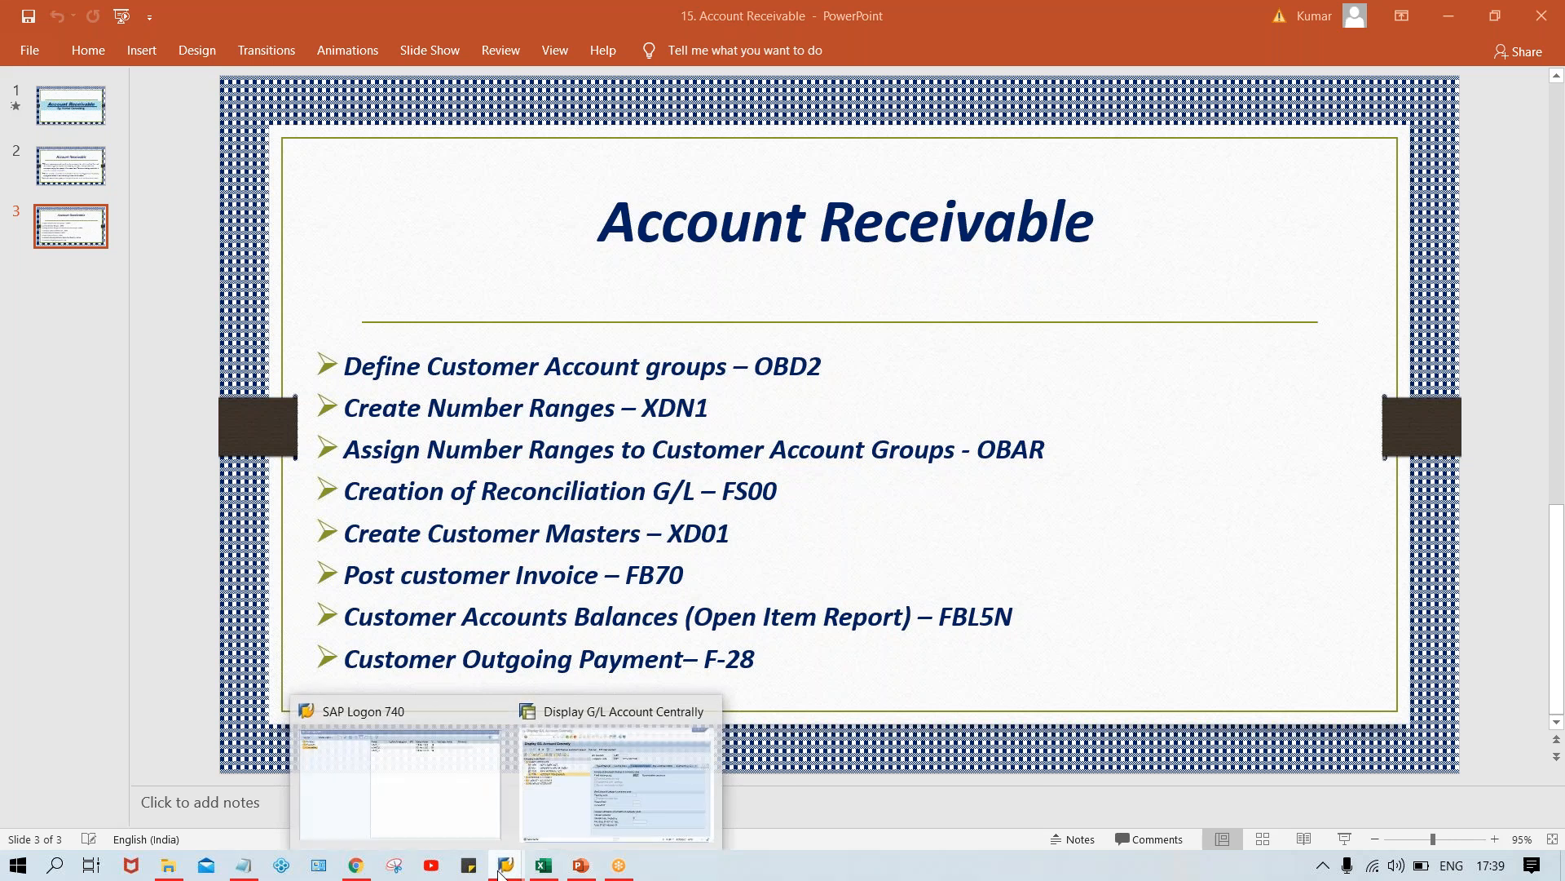
left_click(193, 210)
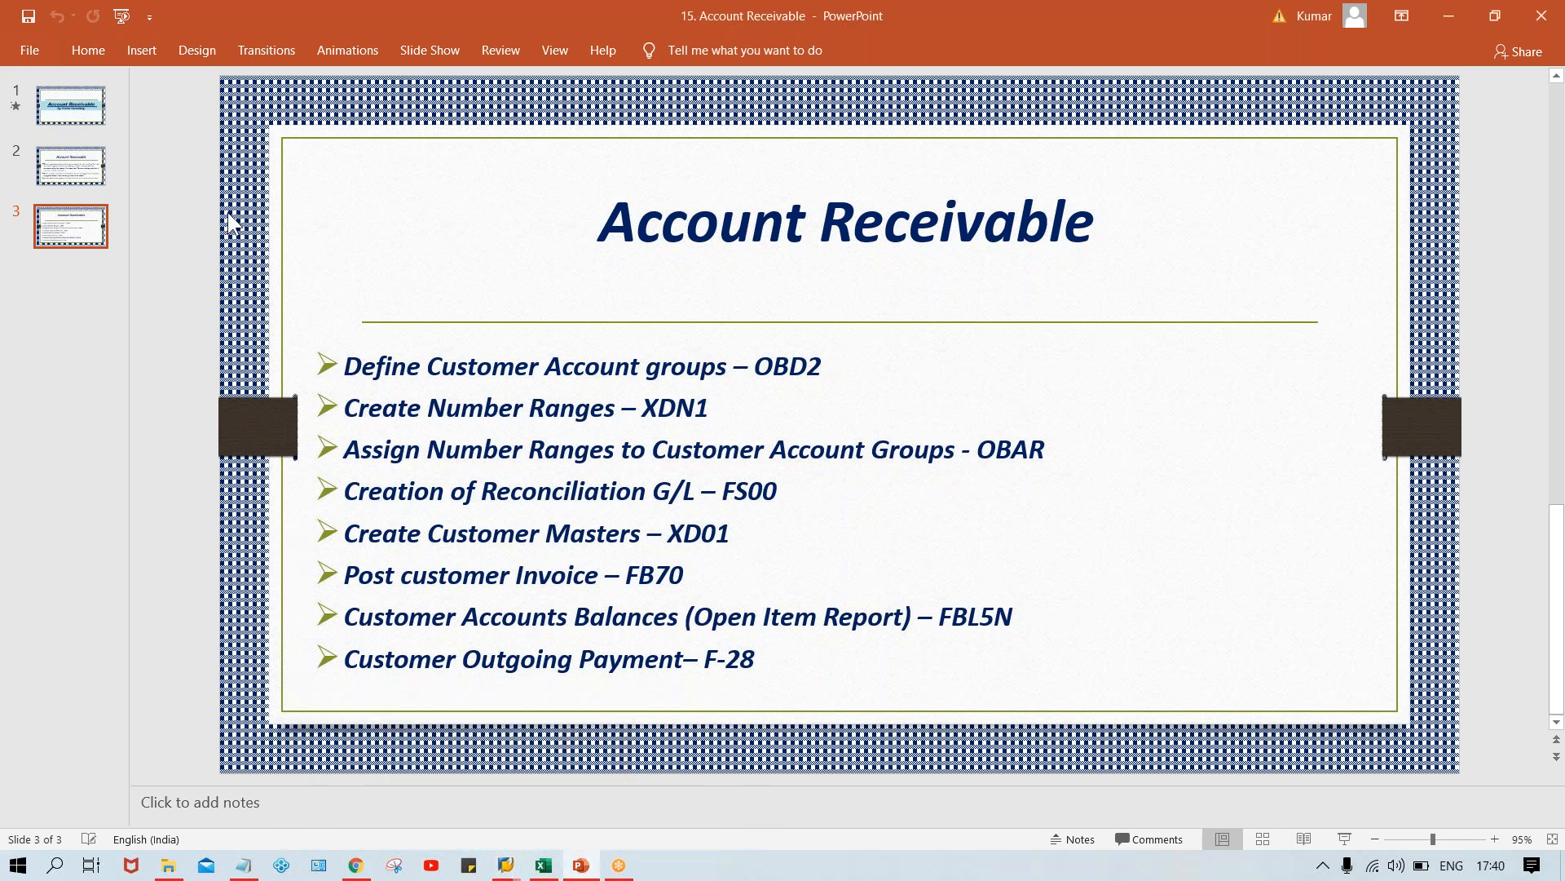